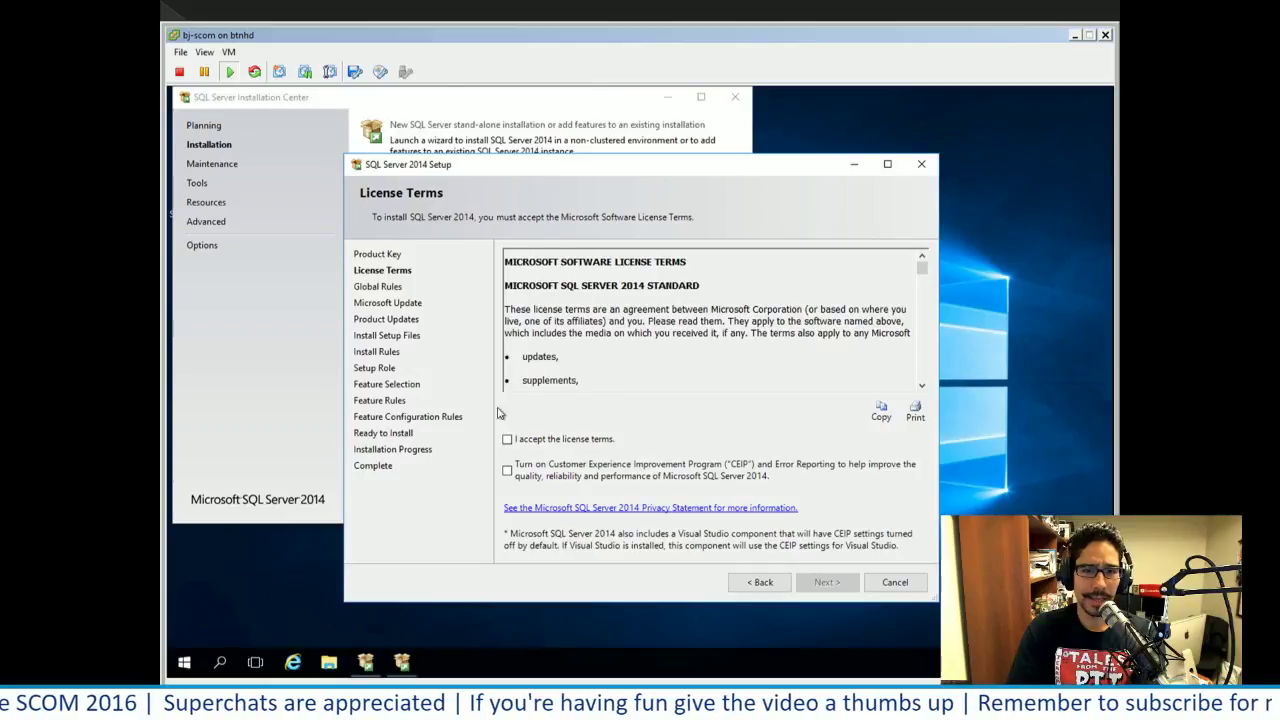
- Accept the SQL Server 2014 license terms, leave Microsoft Update checks off, and continue past the install rules
{"action": "left_click", "coordinate": [507, 439]}
{"action": "key", "text": "Return"}
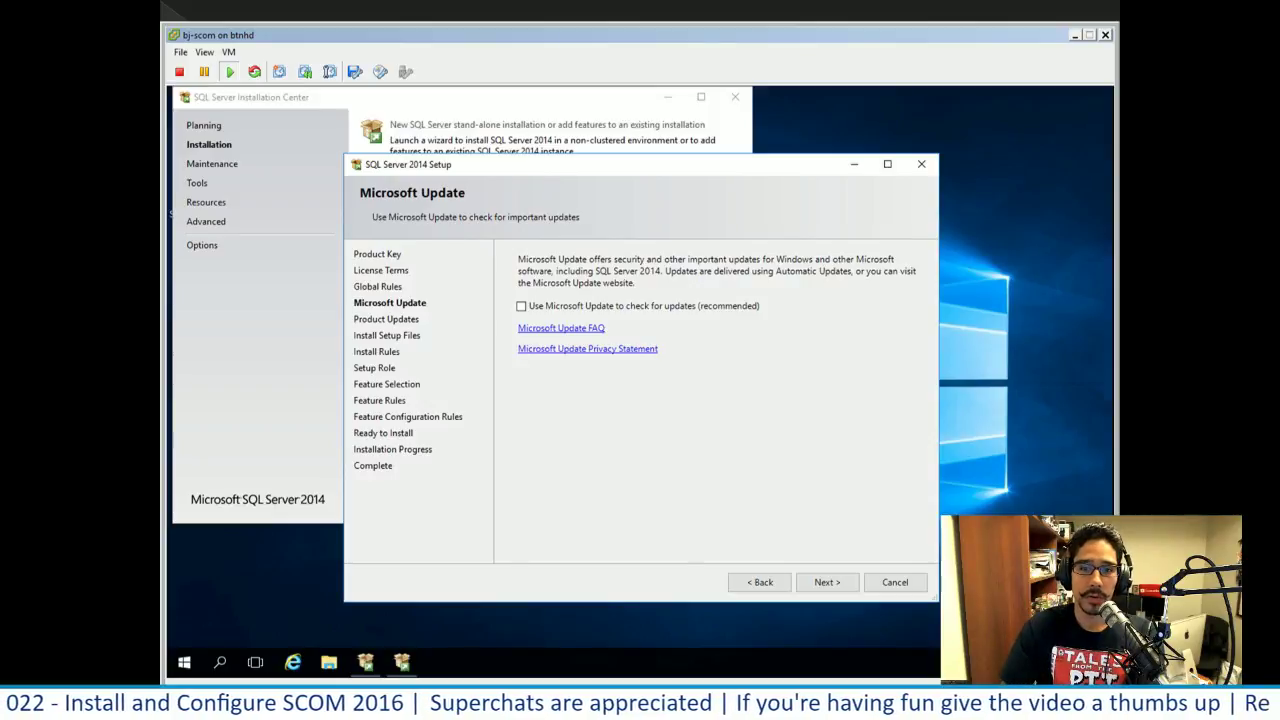
{"action": "key", "text": "Return"}
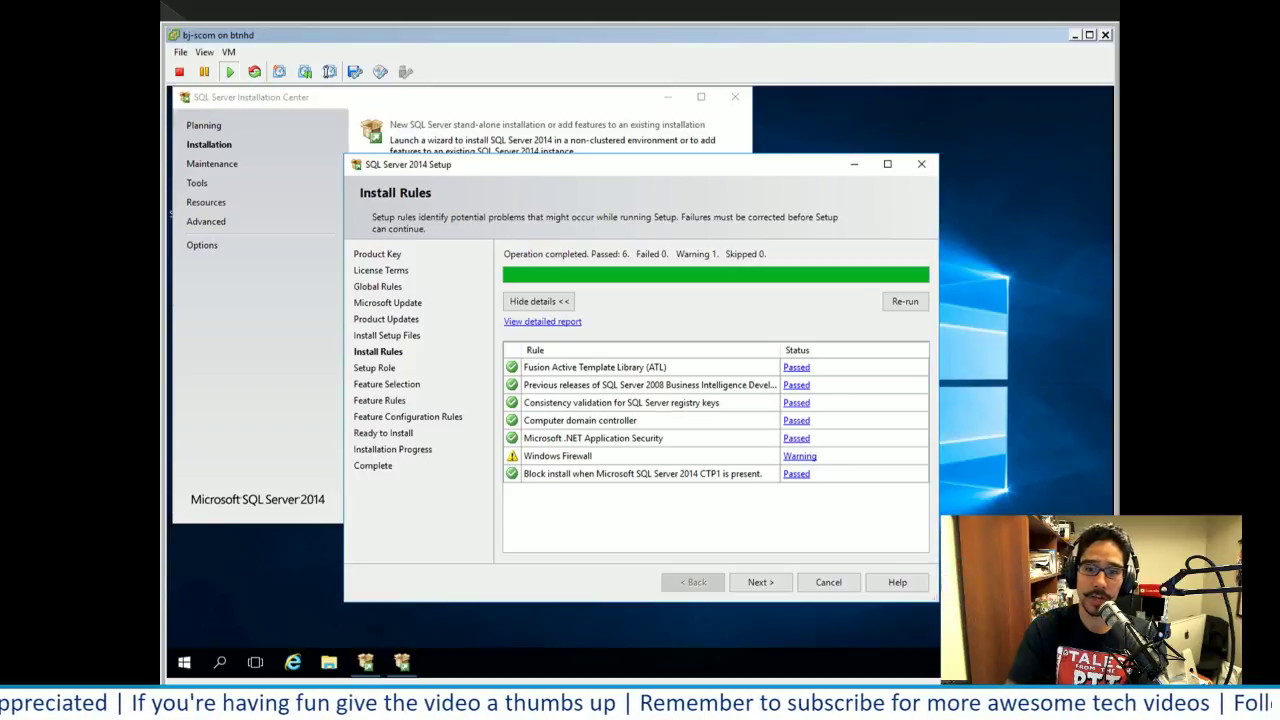
{"action": "key", "text": "Return"}
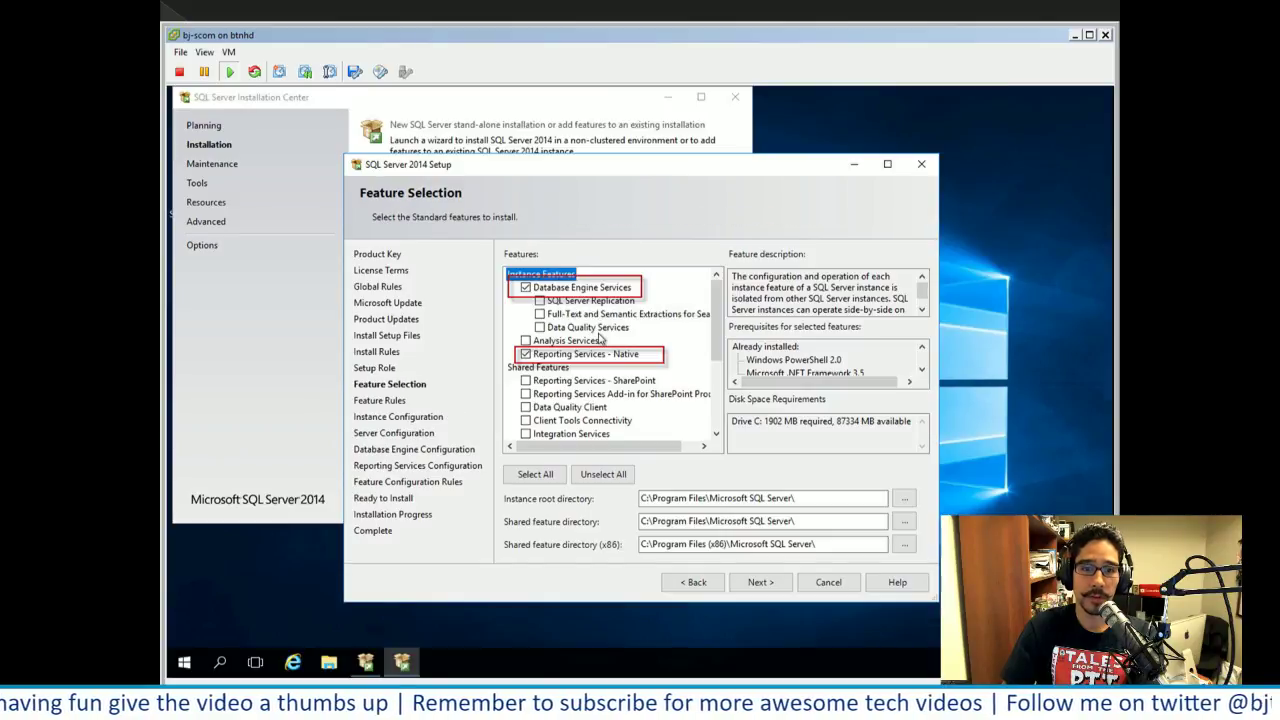
- Choose Database Engine Services, Reporting Services - Native and the basic and complete Management Tools, keeping the default instance MSSQLSERVER
{"action": "key", "text": "Return"}
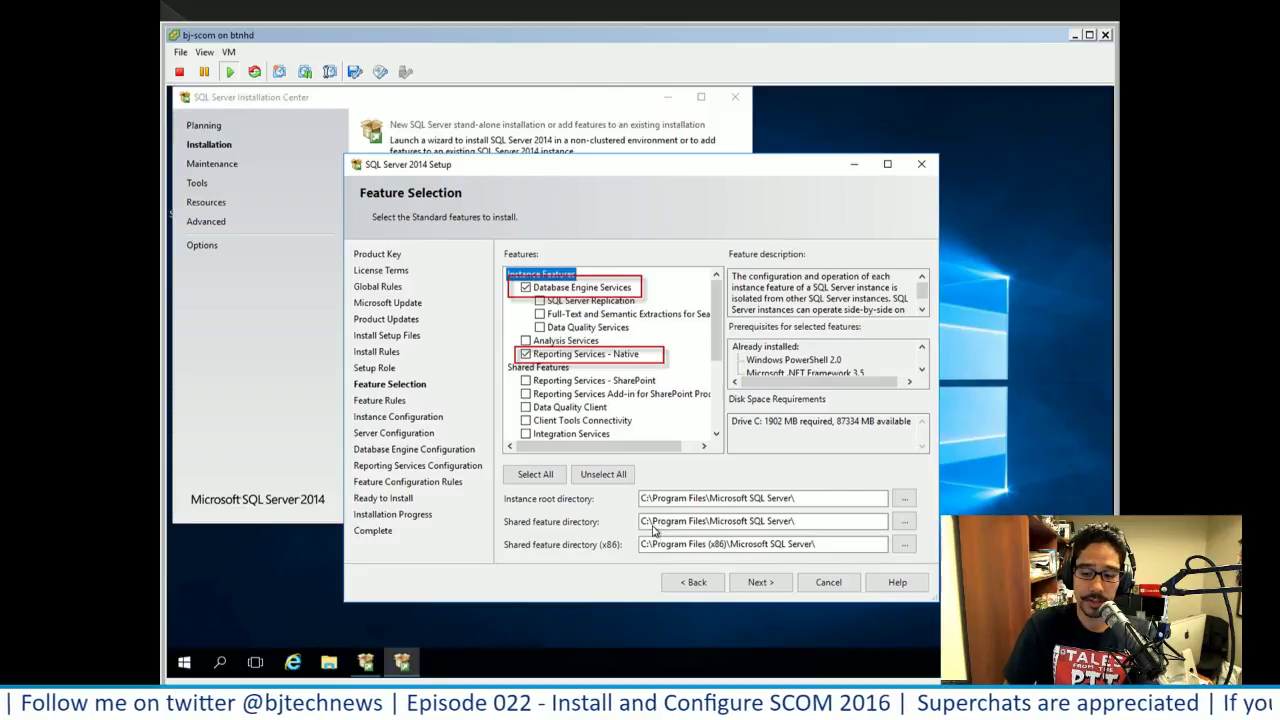
{"action": "key", "text": "Return"}
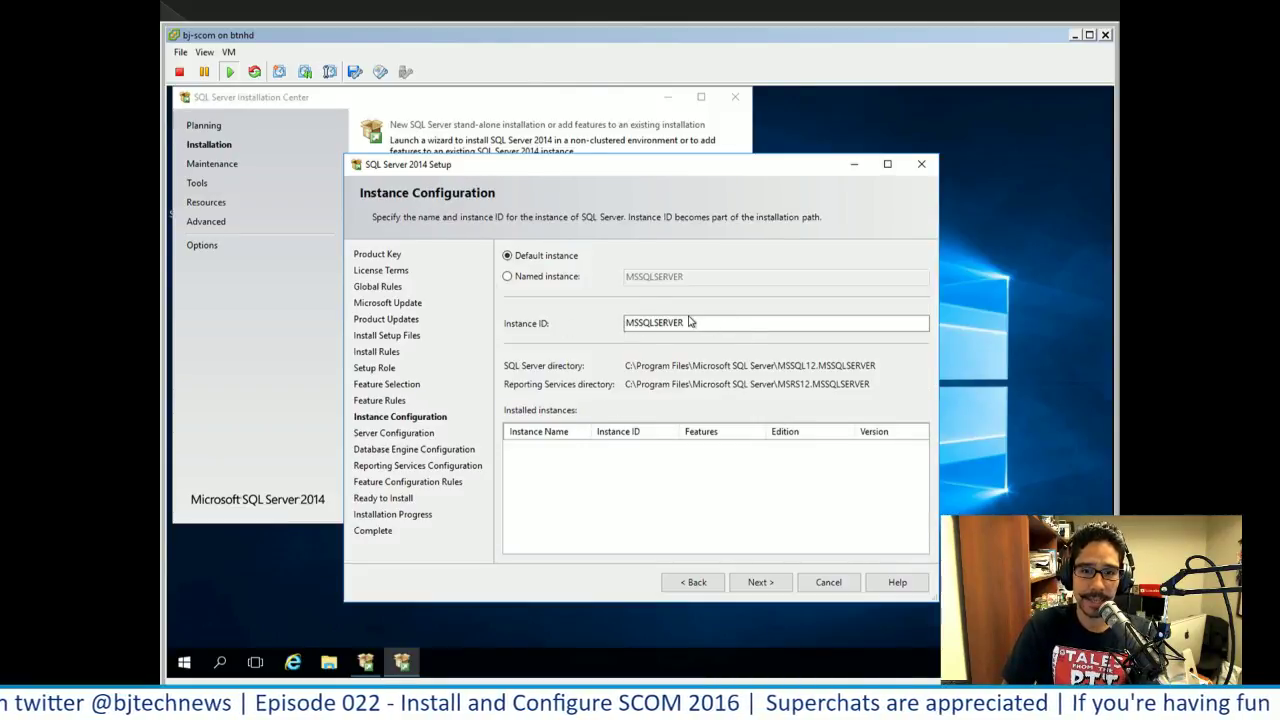
{"action": "key", "text": "Return"}
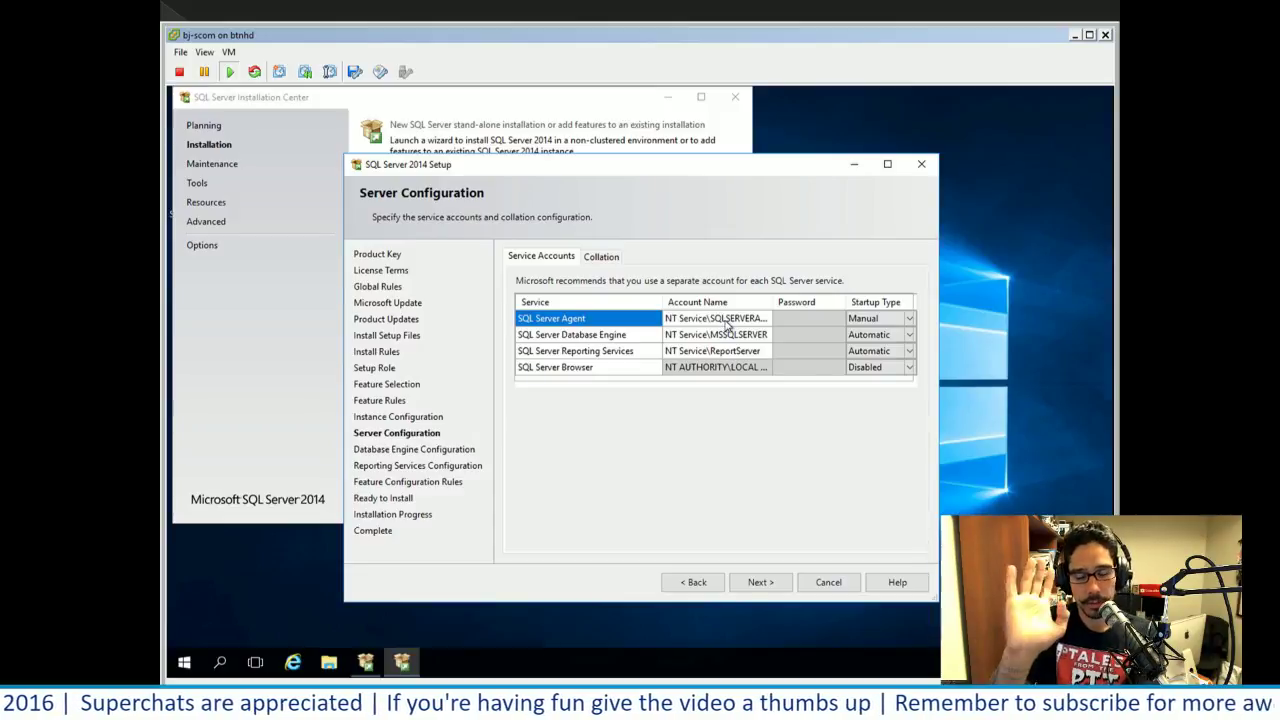
- Keep the default service accounts, set Reporting Services native mode to Install and configure, and start the SQL Server installation
{"action": "key", "text": "Return"}
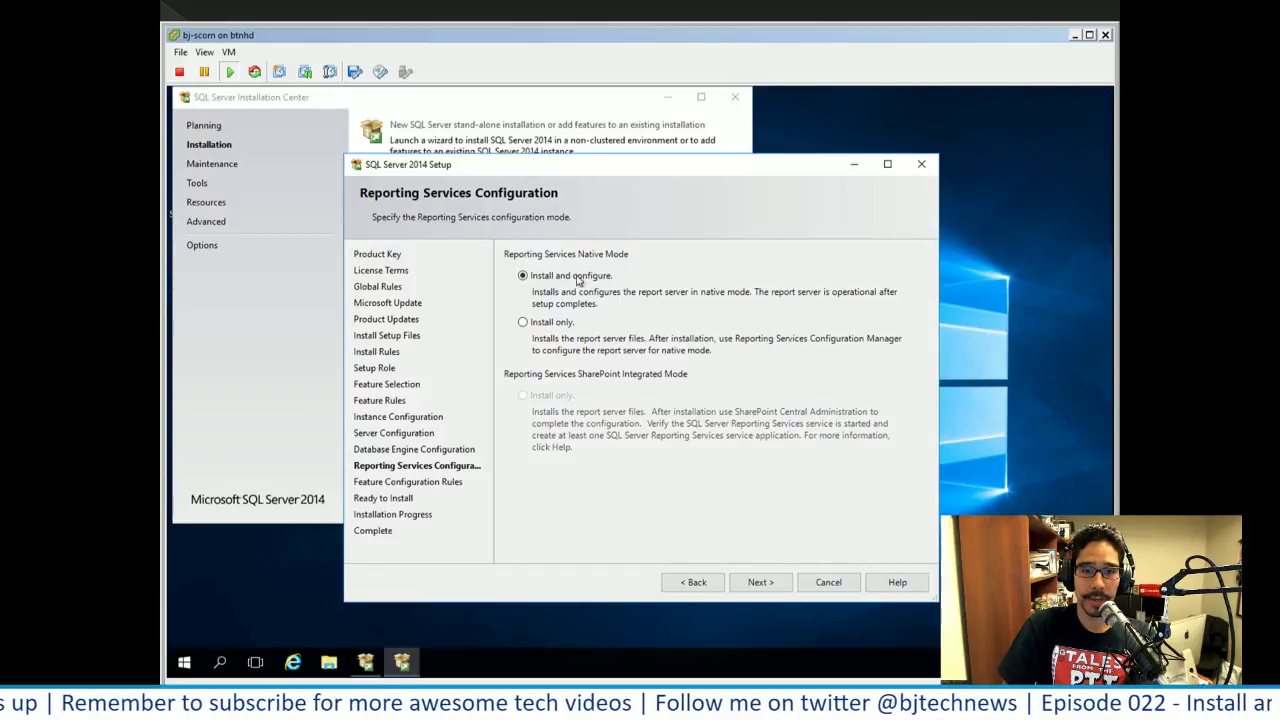
{"action": "left_click", "coordinate": [760, 582]}
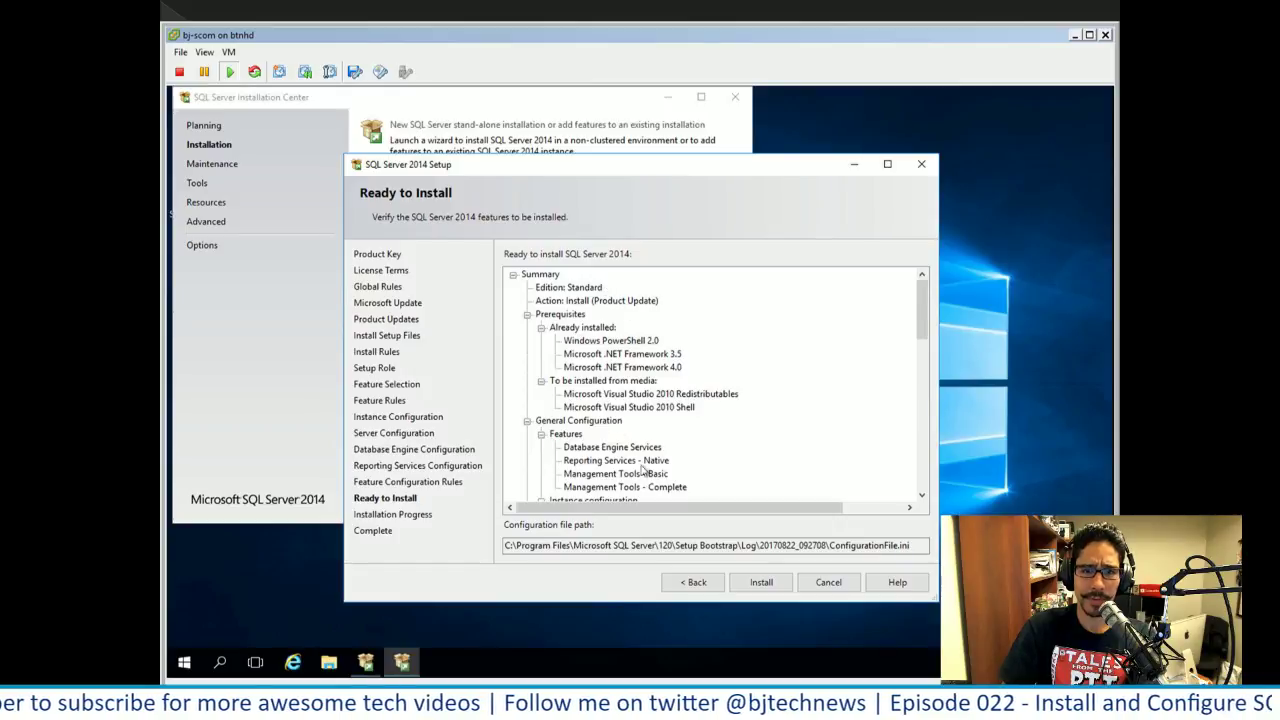
{"action": "key", "text": "Return"}
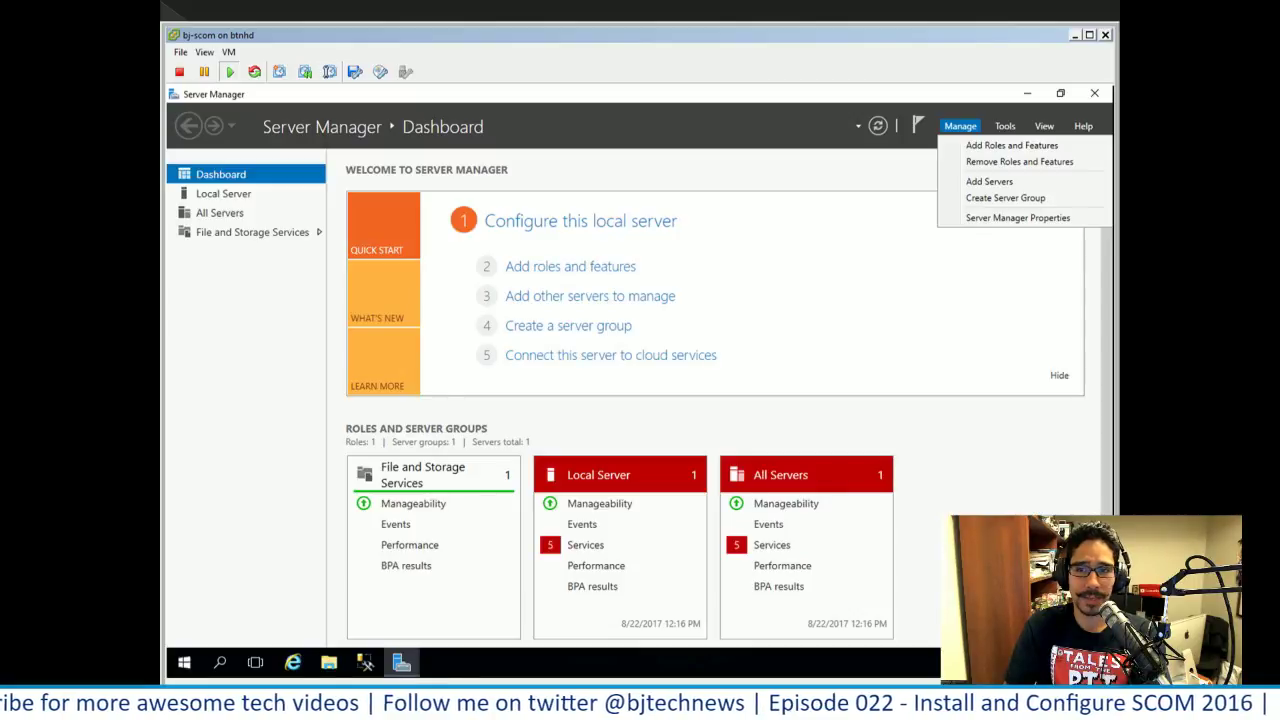
- In Server Manager, set up a Remote Desktop Services installation as a standard, session-based deployment and accept its role services
{"action": "left_click", "coordinate": [1006, 148]}
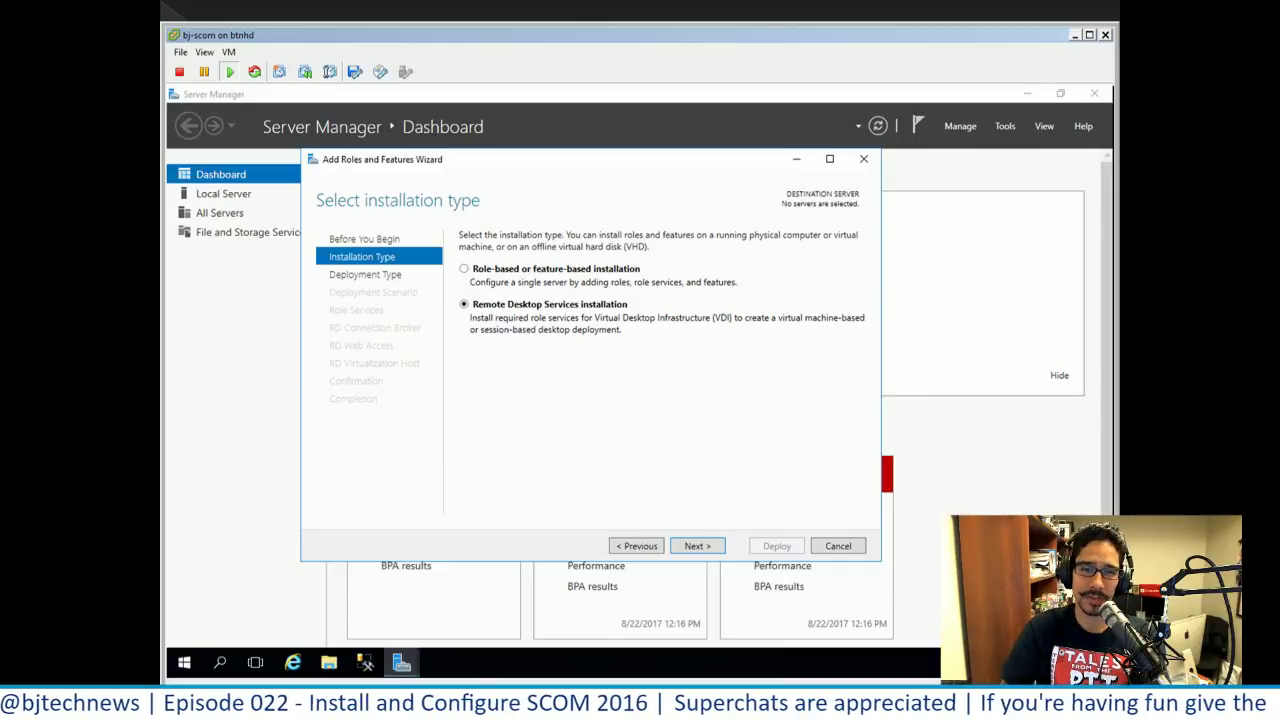
{"action": "left_click", "coordinate": [705, 548]}
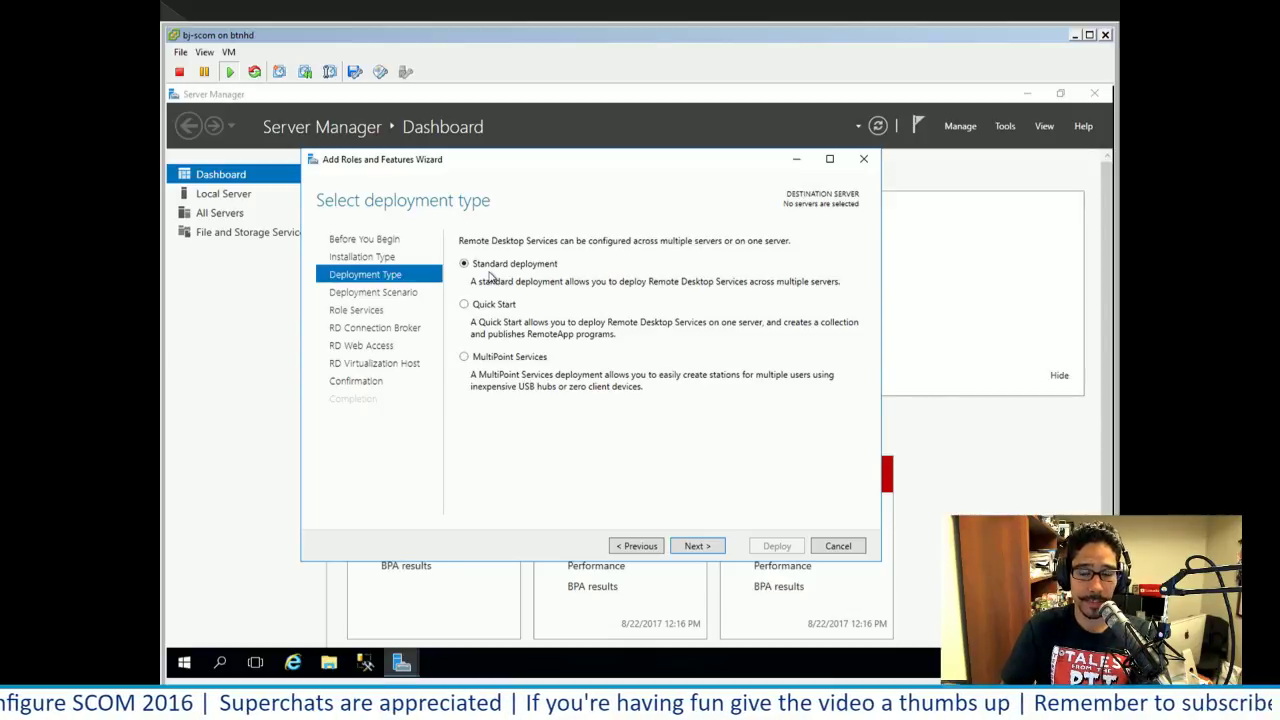
{"action": "key", "text": "Return"}
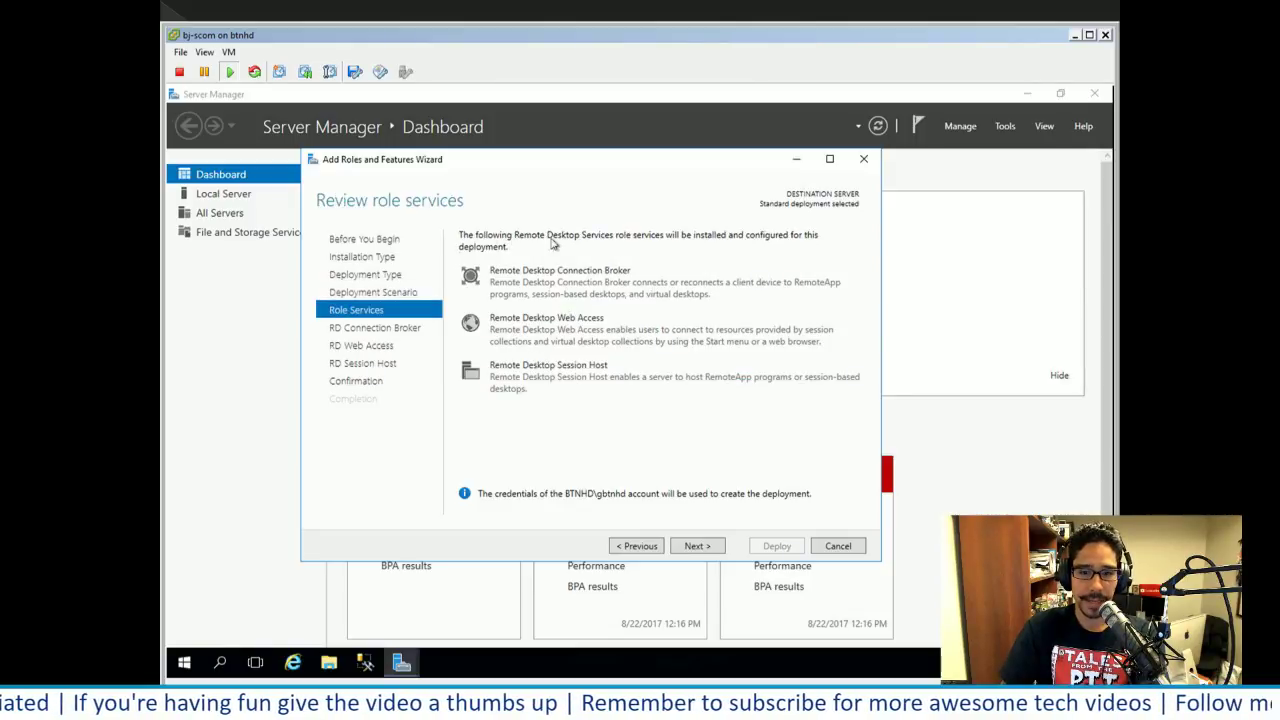
{"action": "key", "text": "Return"}
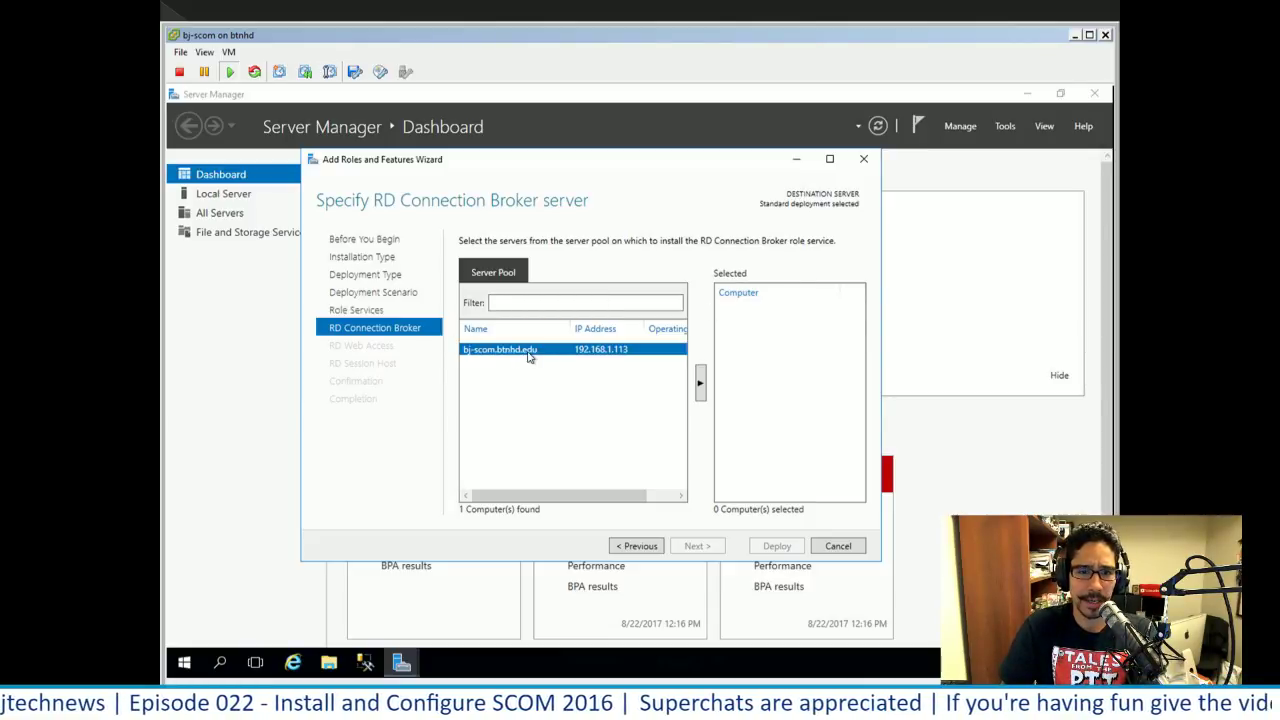
- Assign bj-scom.btnhd.edu as the RD Connection Broker, RD Web Access and RD Session Host server
{"action": "key", "text": "Return"}
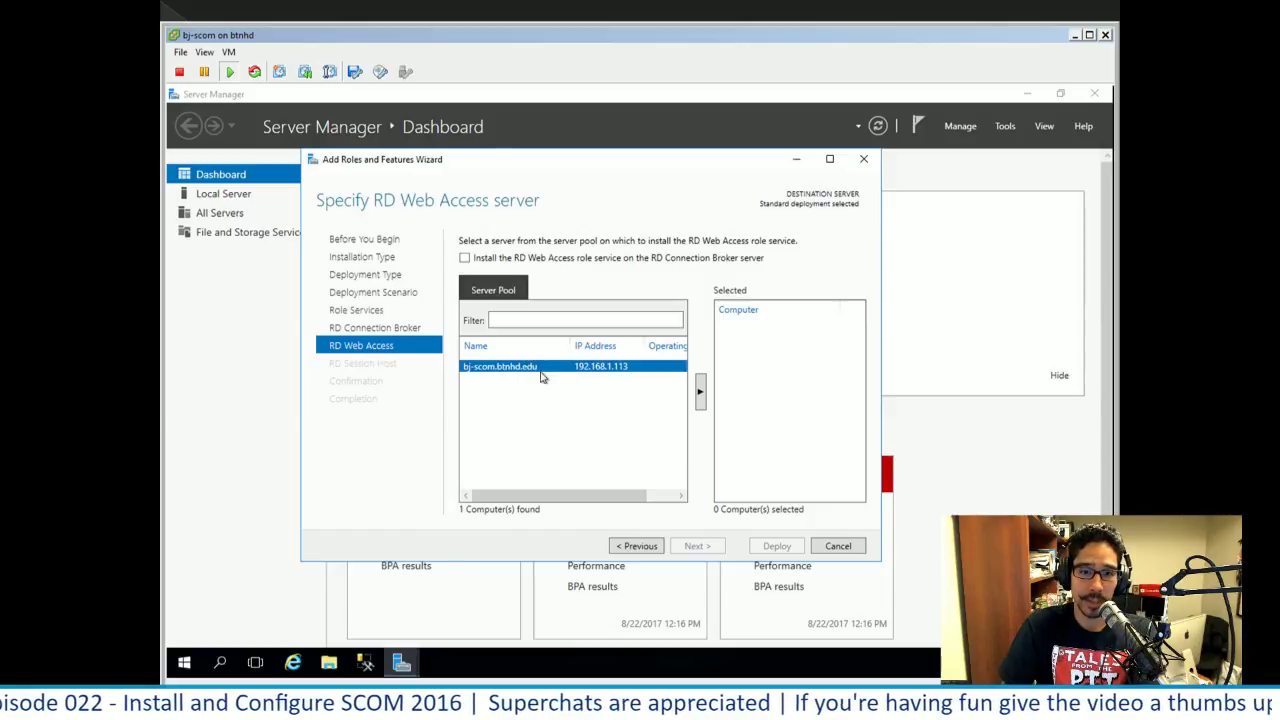
{"action": "key", "text": "Return"}
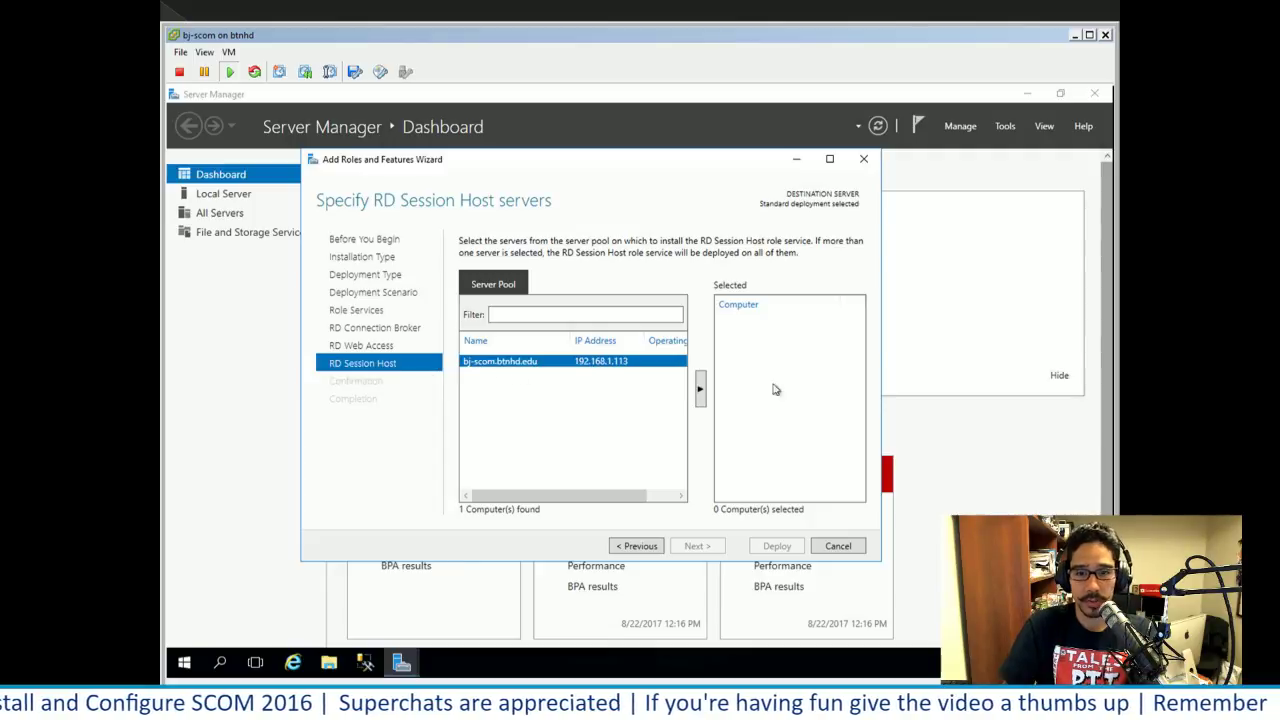
{"action": "key", "text": "Return"}
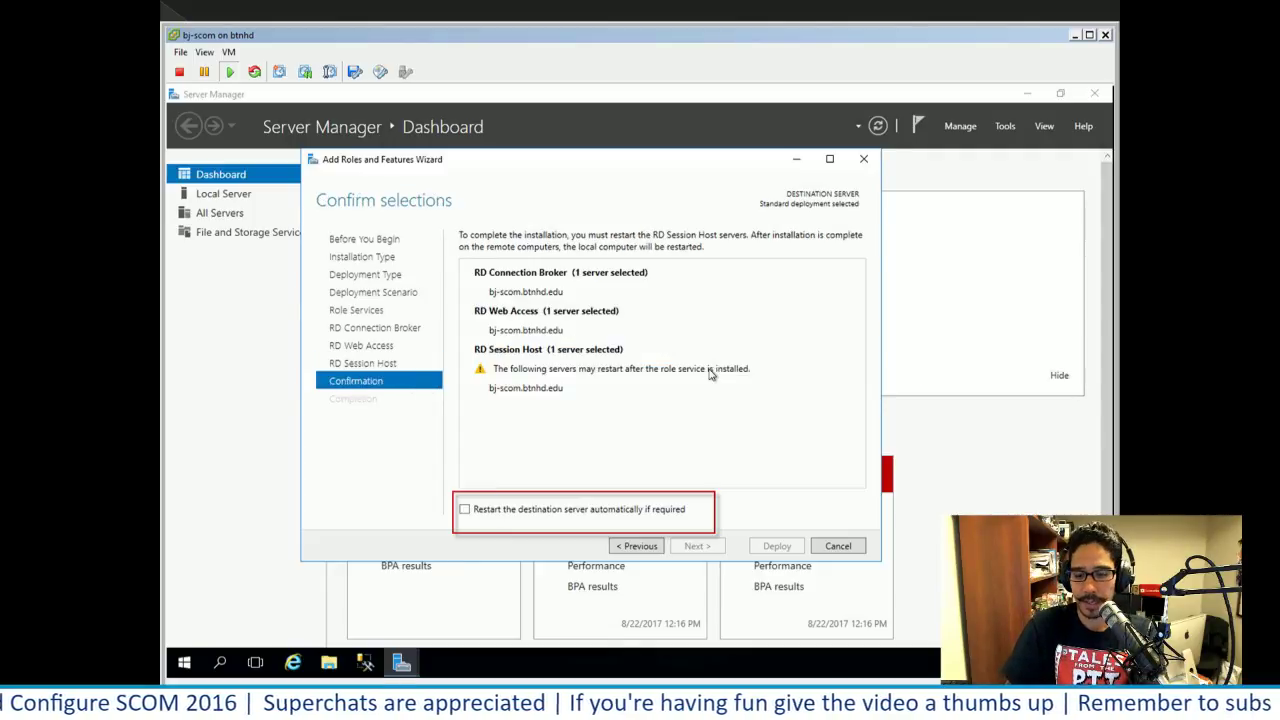
- Allow the destination server to restart automatically, deploy the Remote Desktop role services, and close the finished wizard
{"action": "key", "text": "alt+p"}
{"action": "key", "text": "Return"}
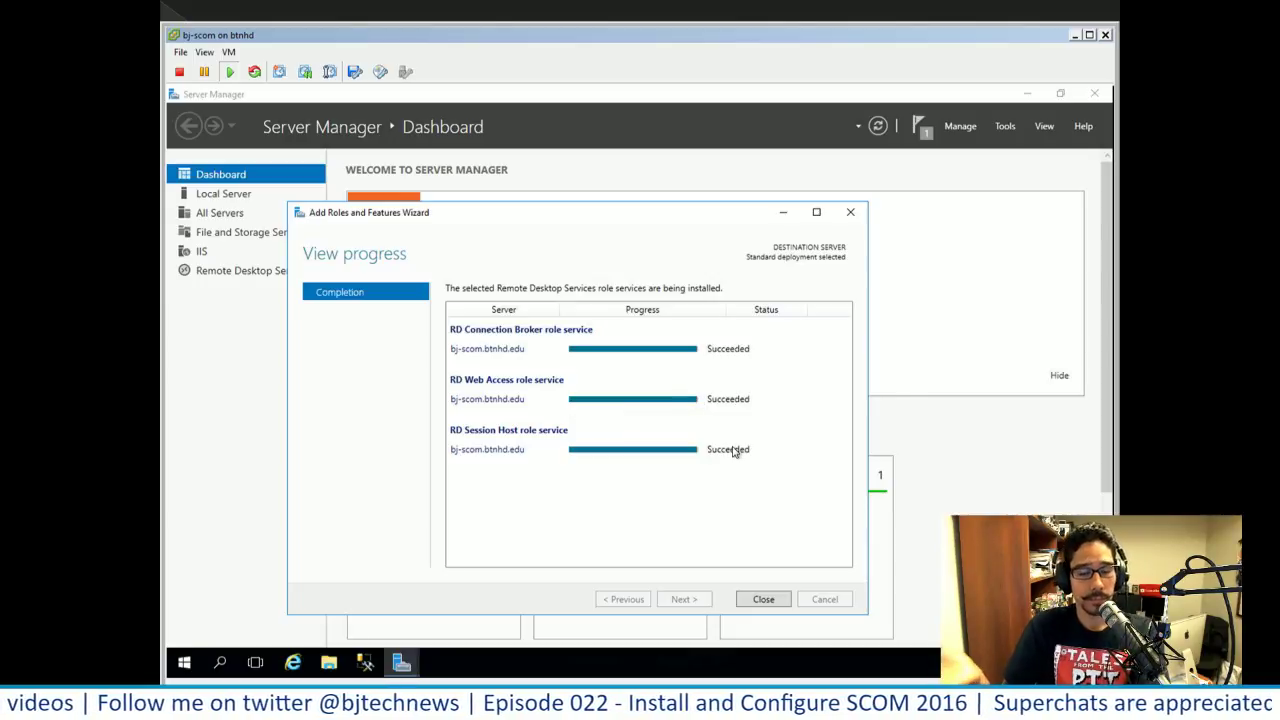
{"action": "left_click", "coordinate": [763, 599]}
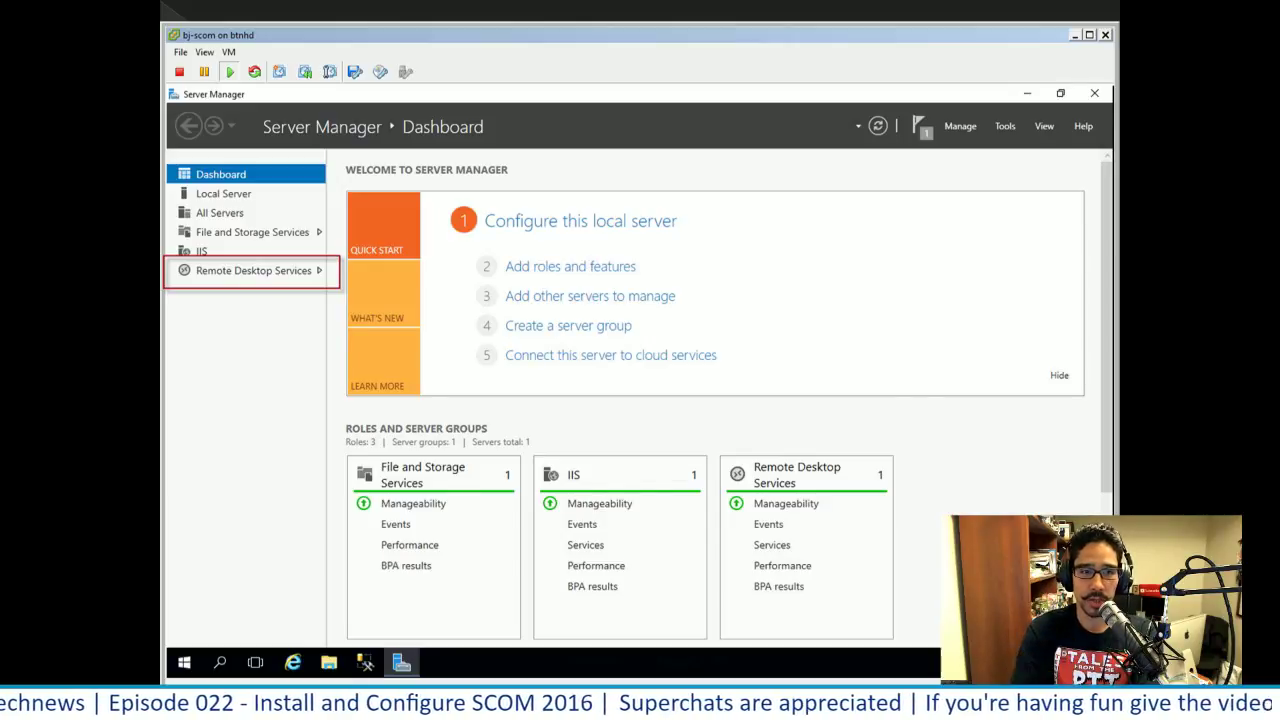
- Start a new session collection in Remote Desktop Services and name it RDS Collection
{"action": "left_click", "coordinate": [246, 279]}
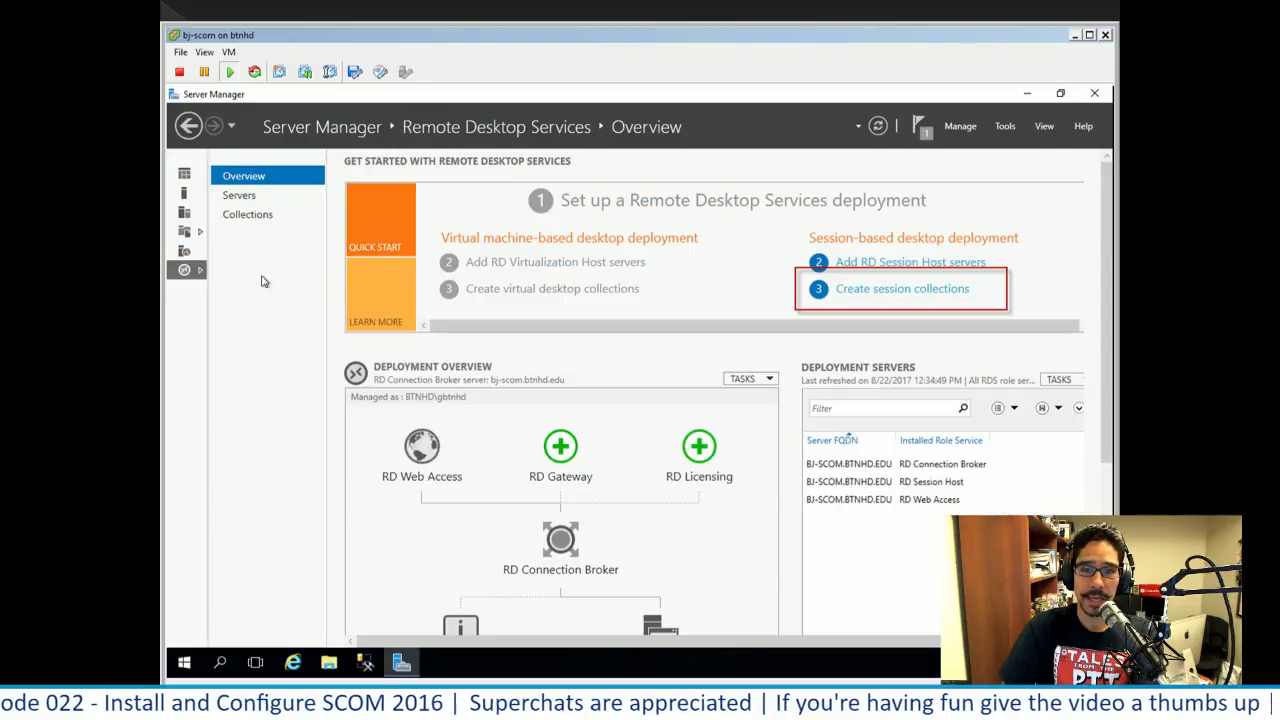
{"action": "left_click", "coordinate": [950, 292]}
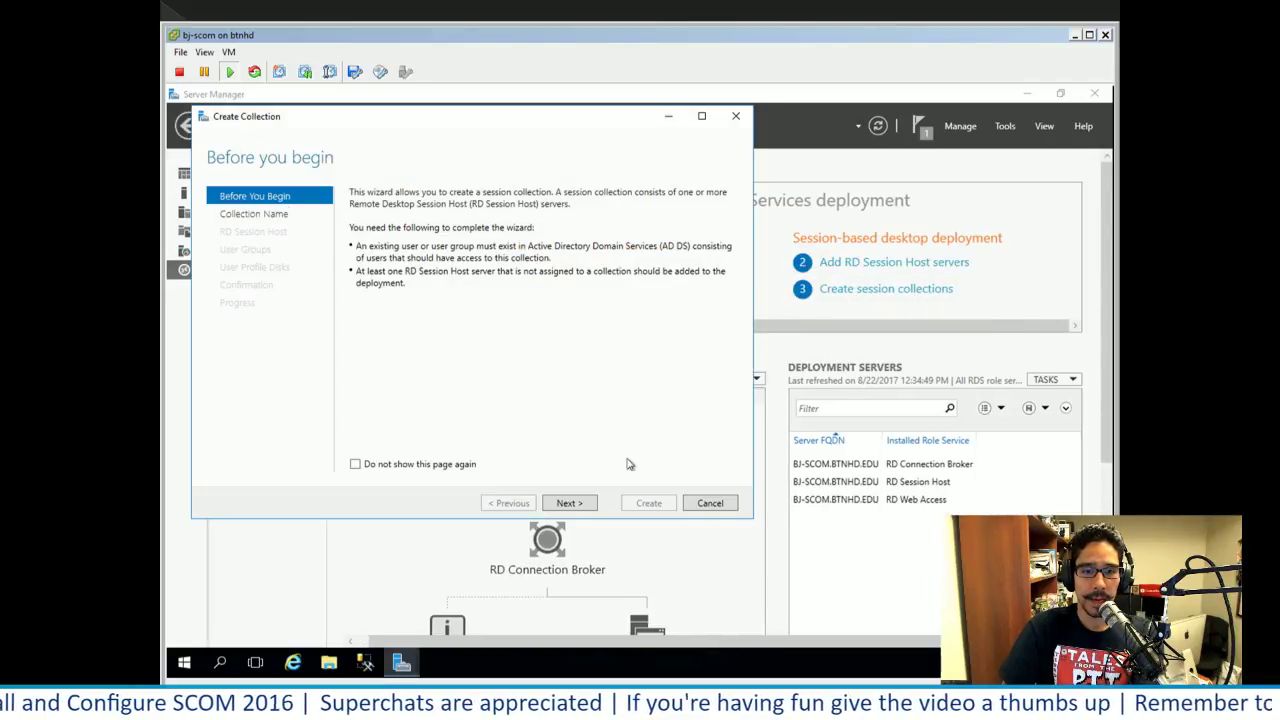
{"action": "left_click", "coordinate": [593, 499]}
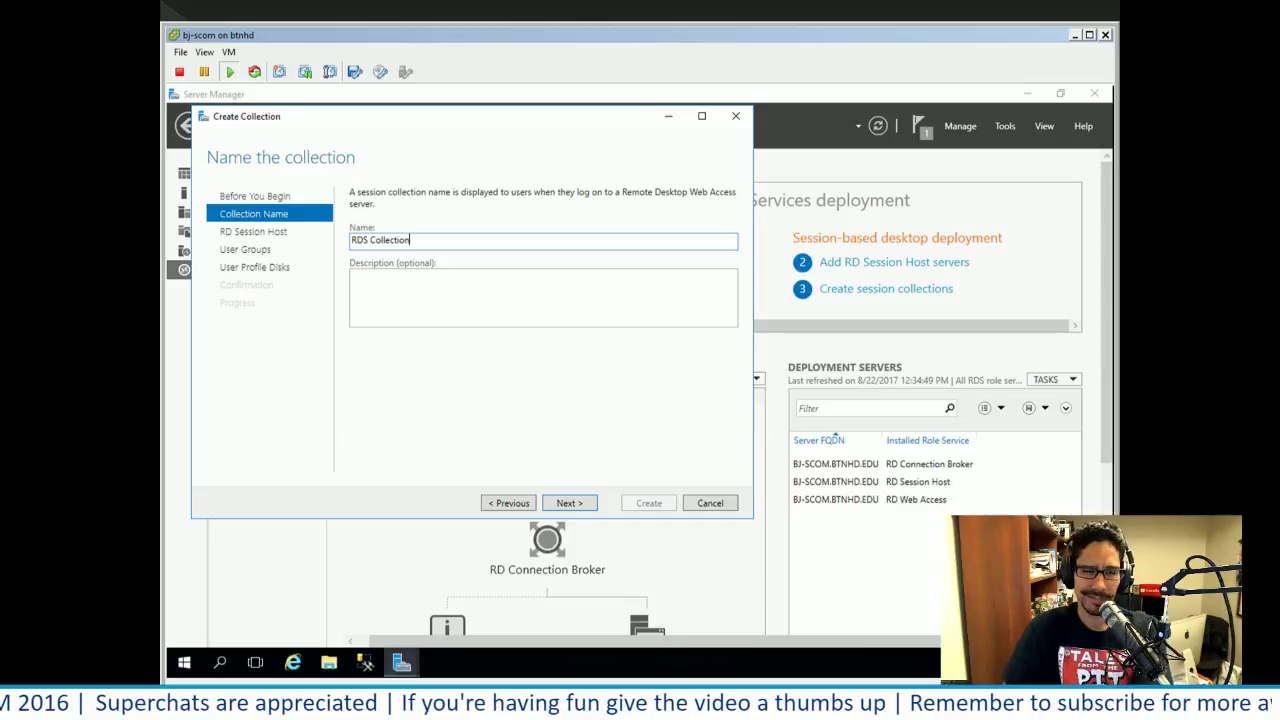
{"action": "key", "text": "Return"}
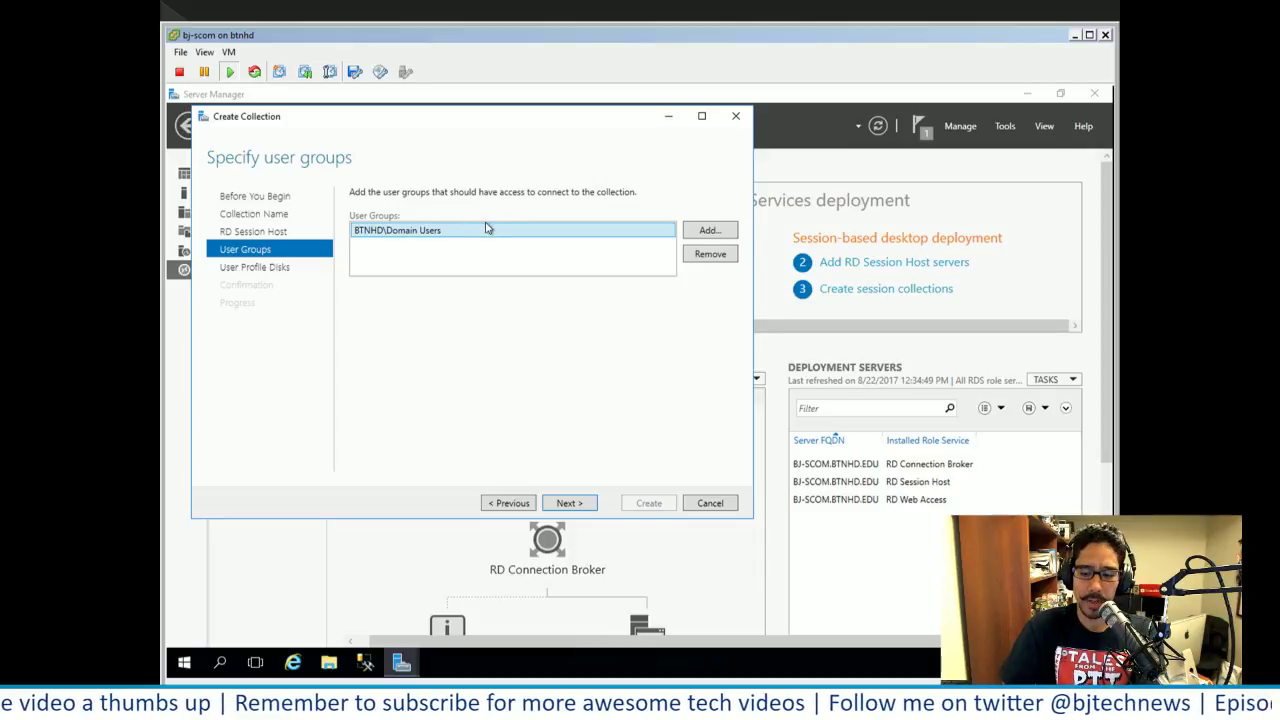
- Give BTNHD\Domain Users access, turn off user profile disks, and create the session collection
{"action": "key", "text": "Return"}
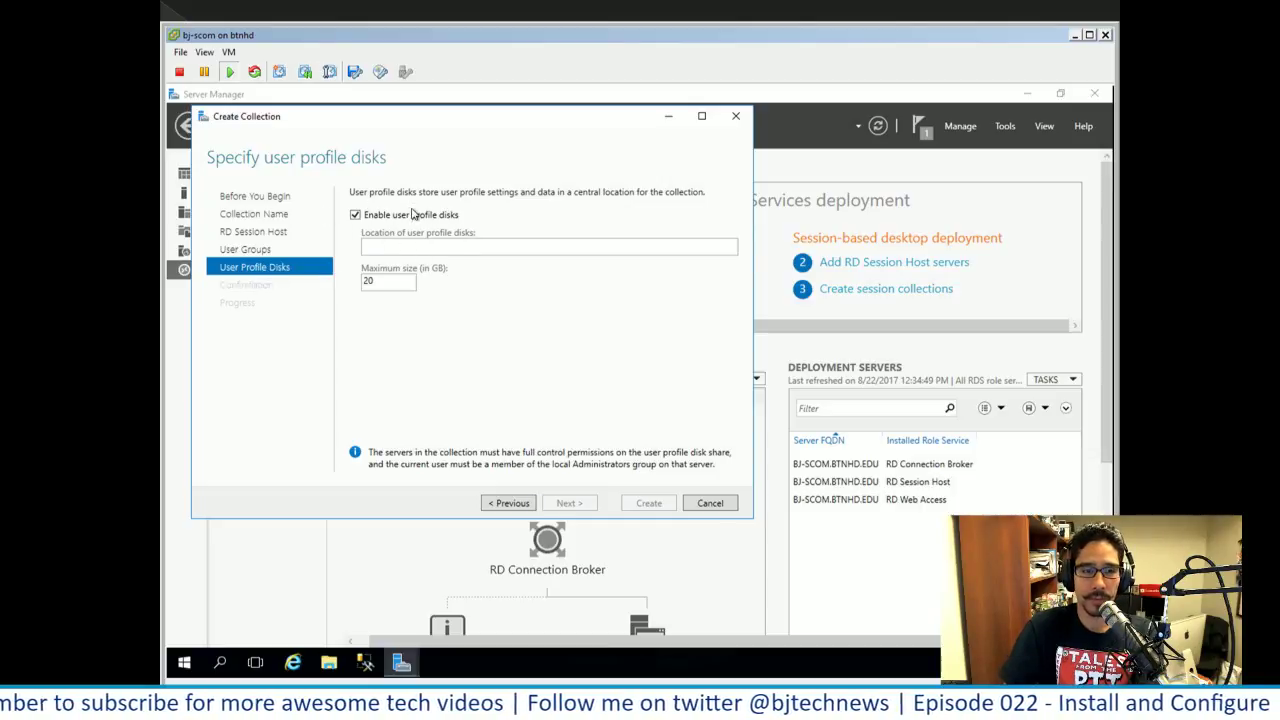
{"action": "key", "text": "space"}
{"action": "left_click", "coordinate": [594, 505]}
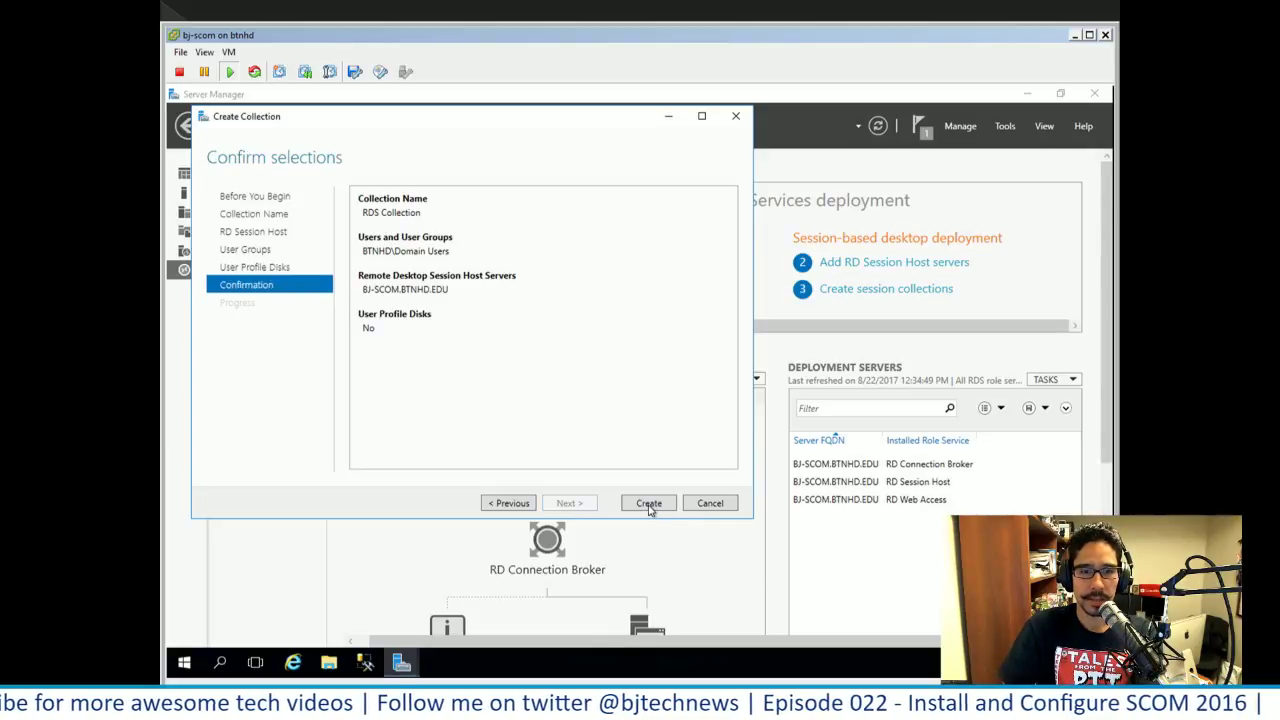
{"action": "left_click", "coordinate": [649, 504]}
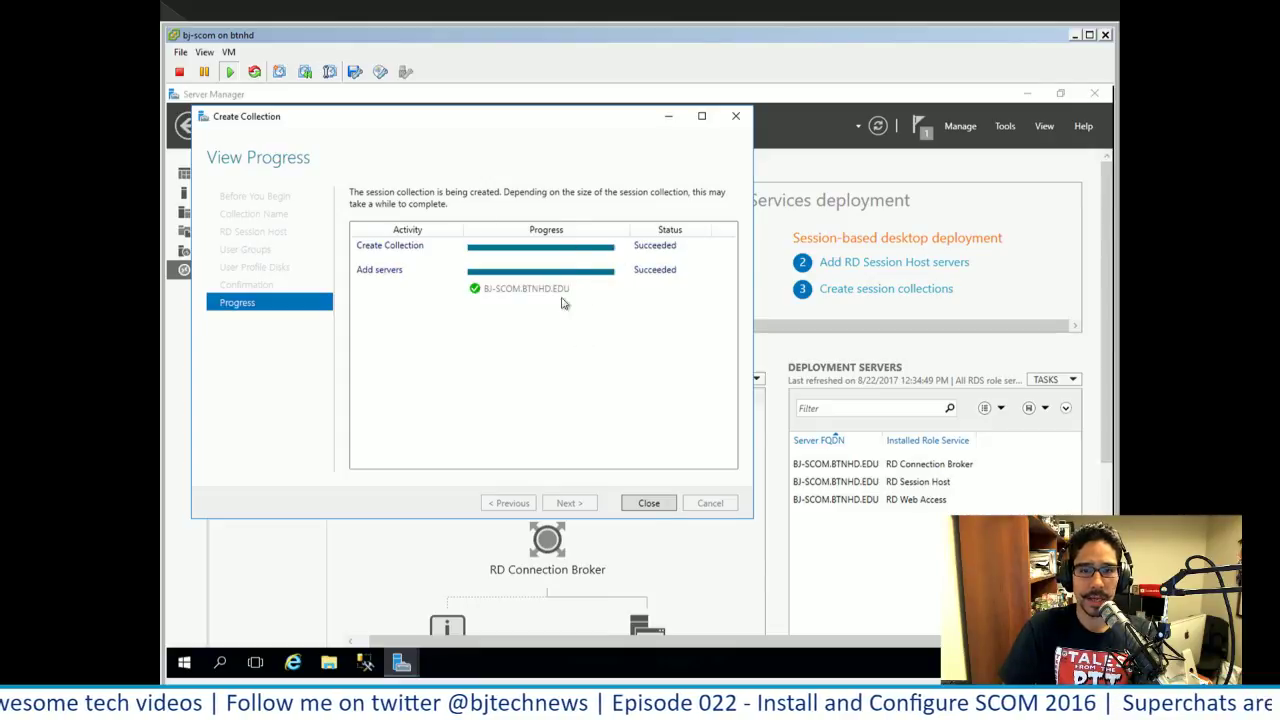
{"action": "key", "text": "Return"}
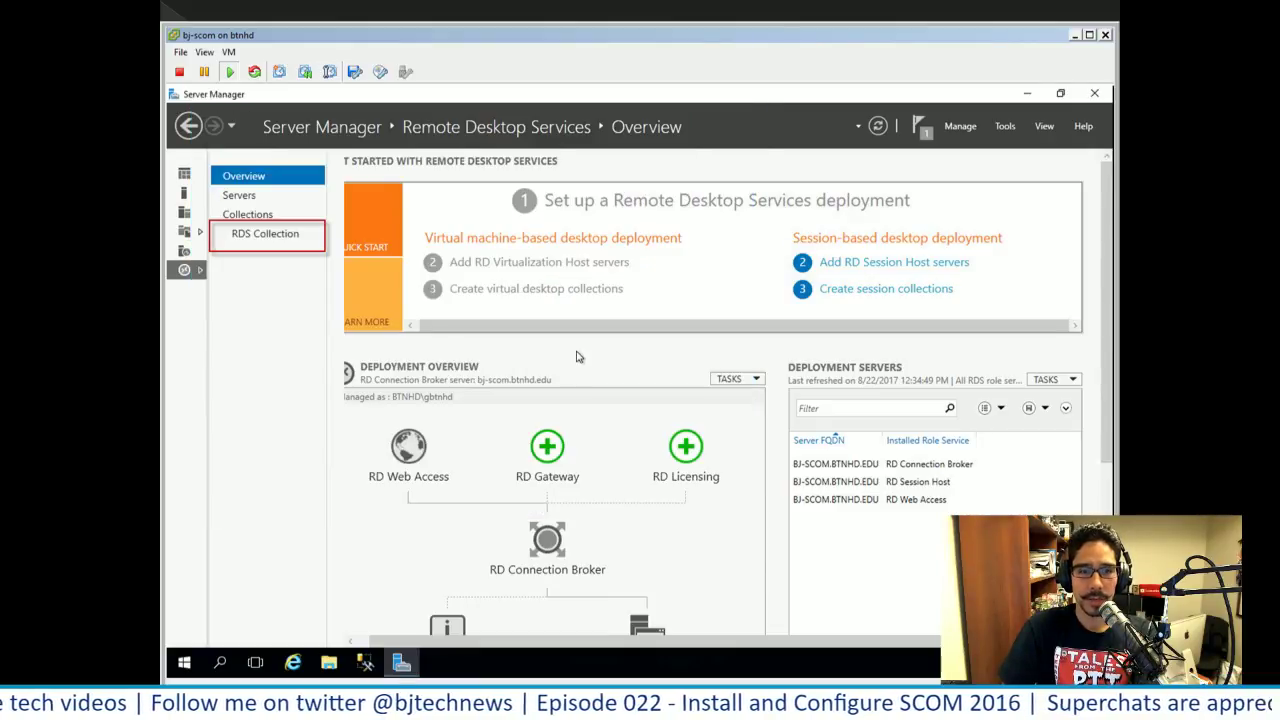
- Publish Calculator as a RemoteApp program in the RDS Collection
{"action": "left_click", "coordinate": [265, 241]}
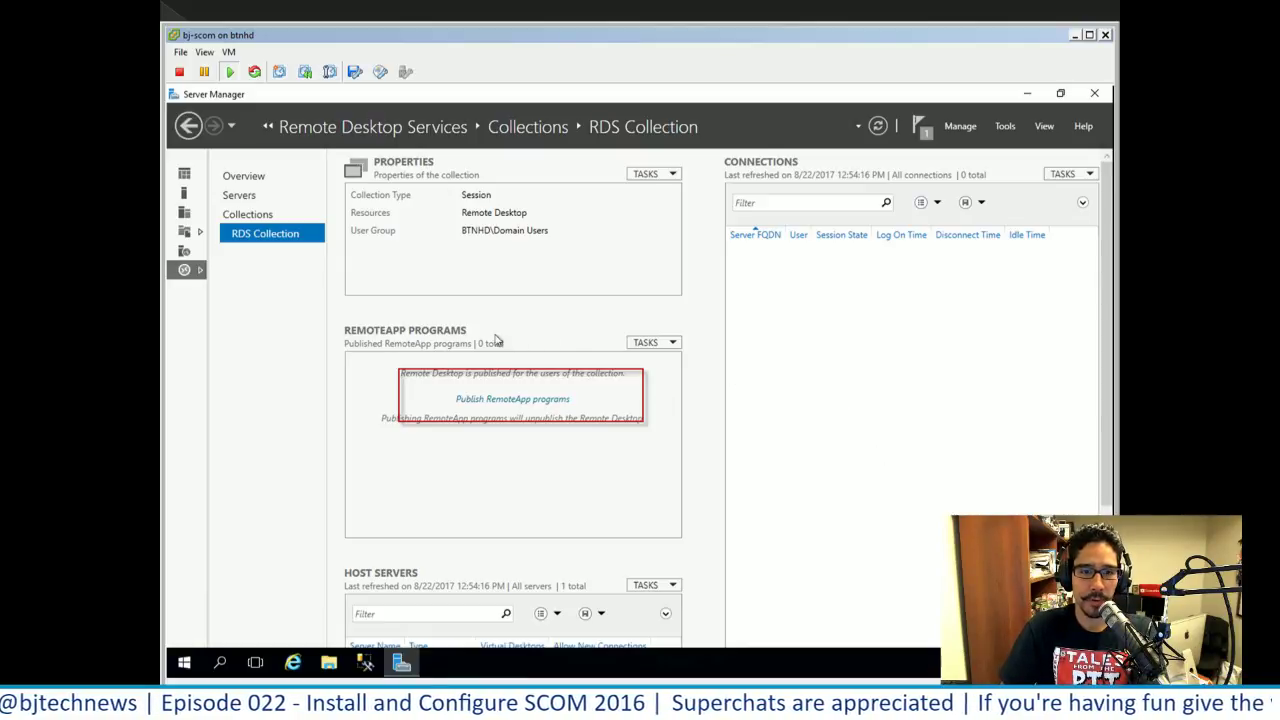
{"action": "left_click", "coordinate": [514, 400]}
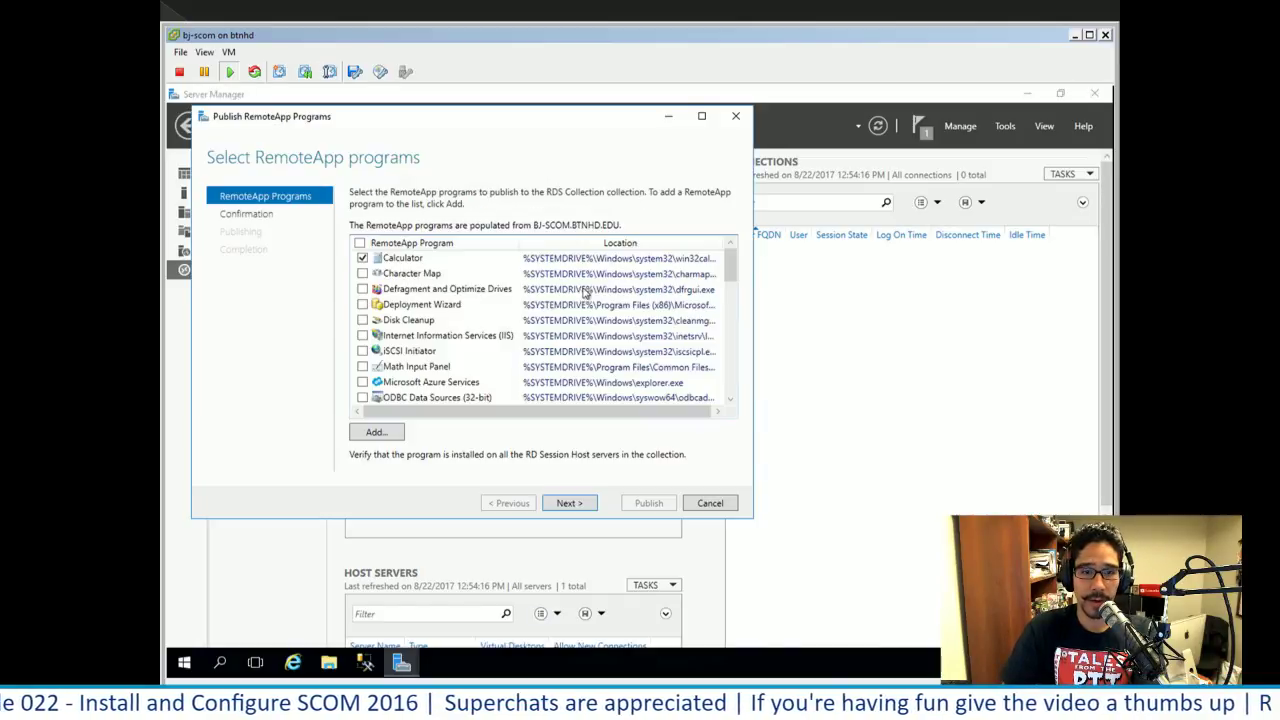
{"action": "left_click", "coordinate": [408, 256]}
{"action": "key", "text": "Return"}
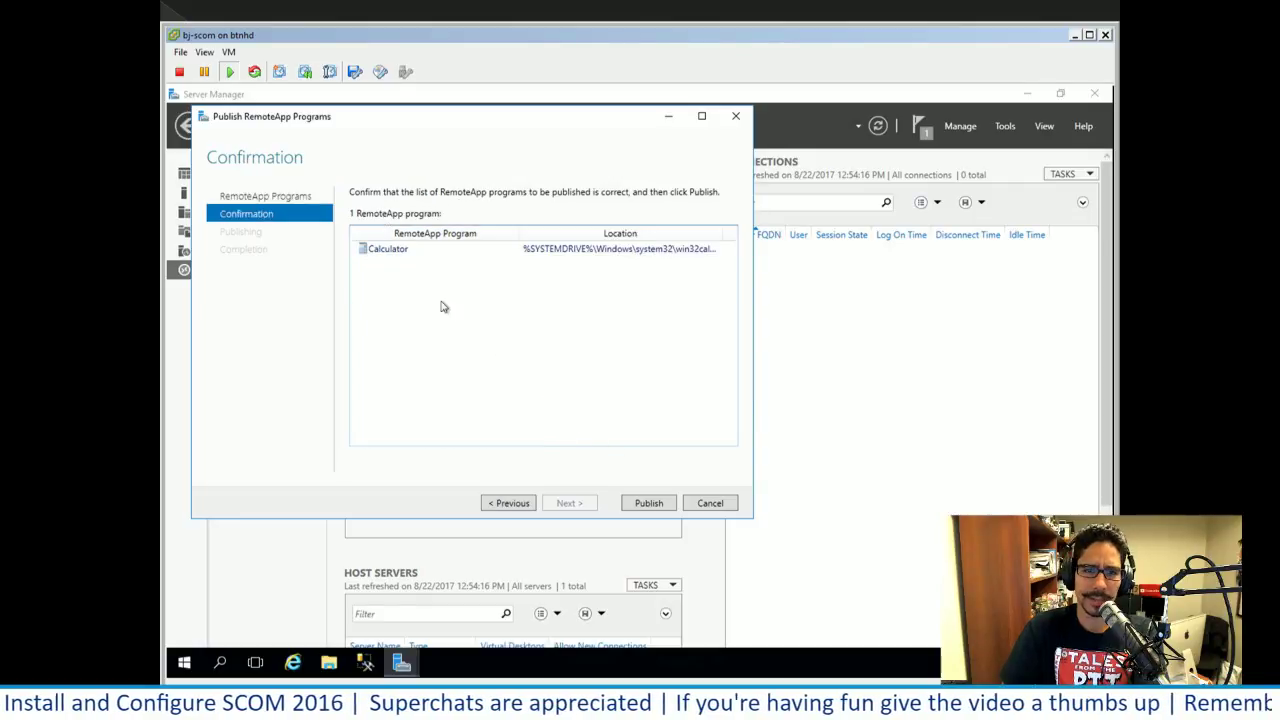
{"action": "key", "text": "Return"}
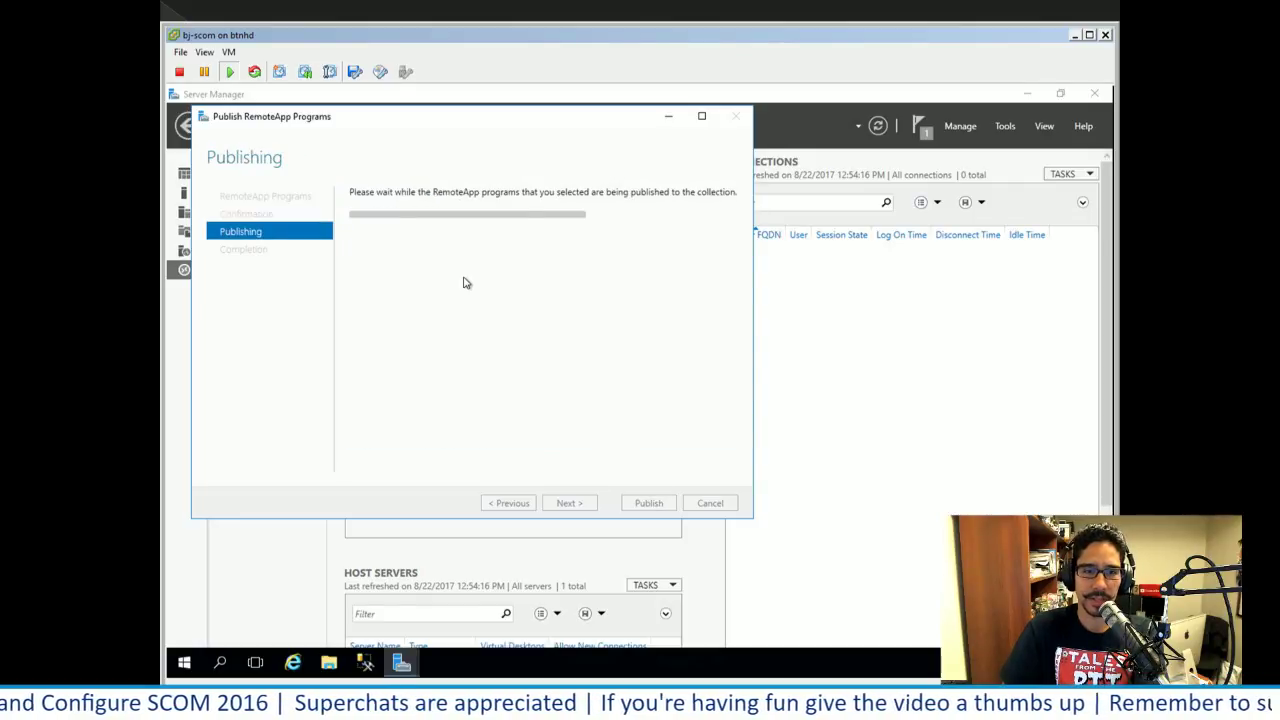
{"action": "key", "text": "Return"}
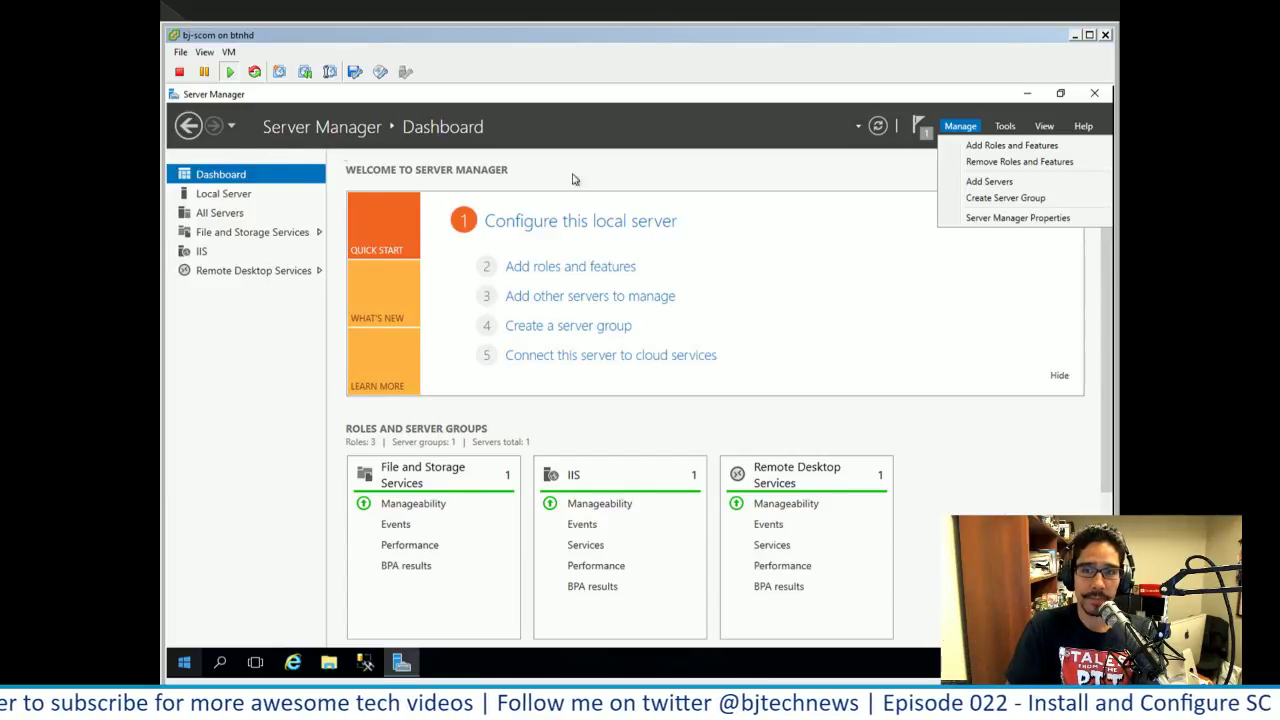
- Start a role-based installation on bj-scom.btnhd.edu and add the Active Directory Certificate Services role with its management tools
{"action": "left_click", "coordinate": [1024, 151]}
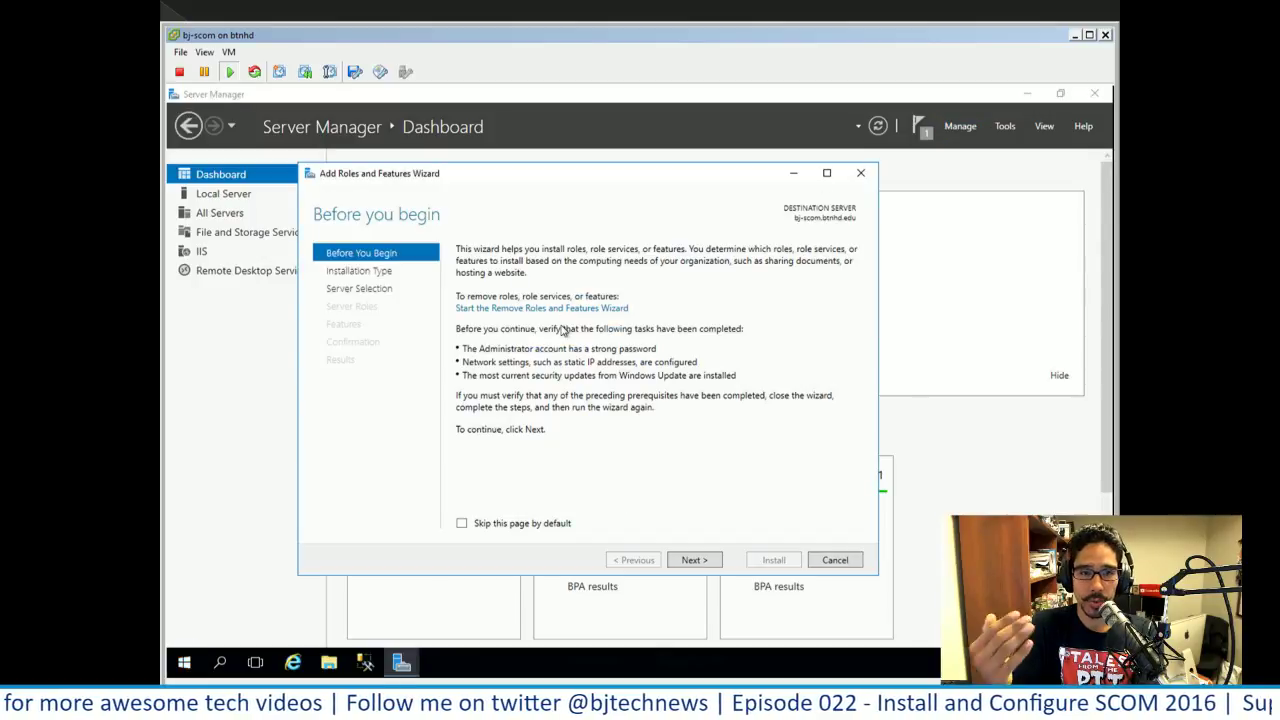
{"action": "key", "text": "Return"}
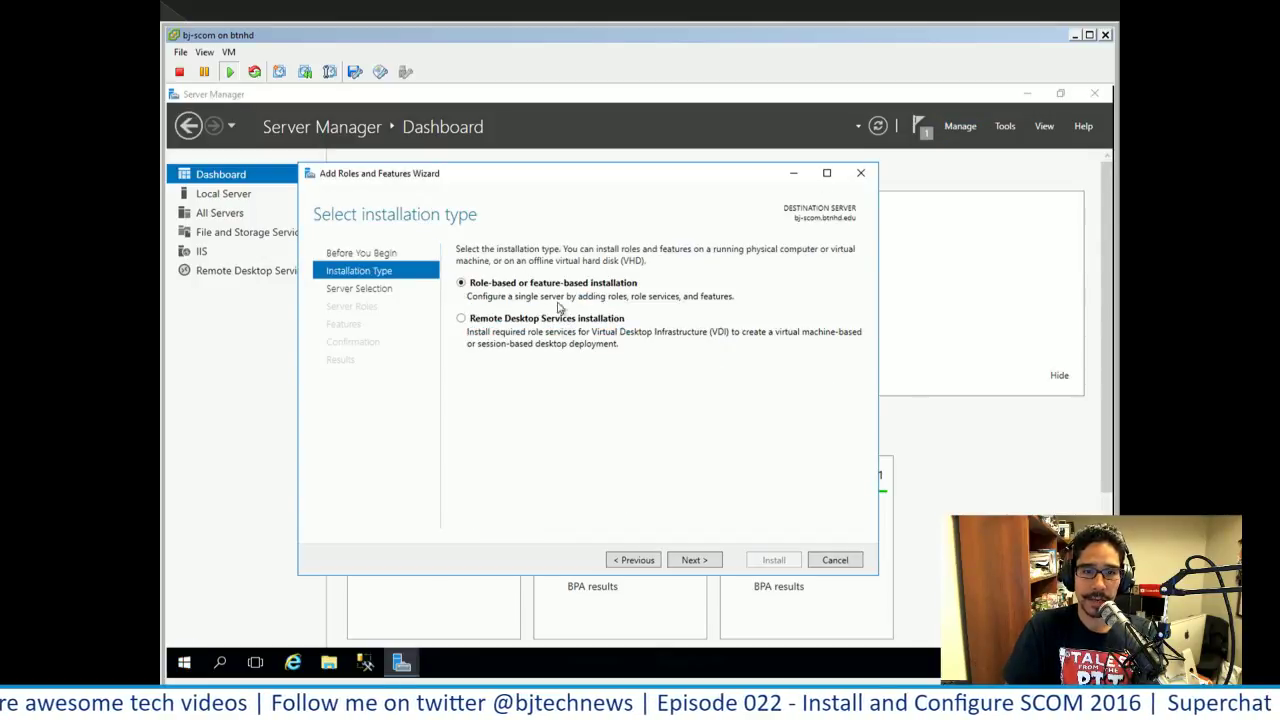
{"action": "key", "text": "Return"}
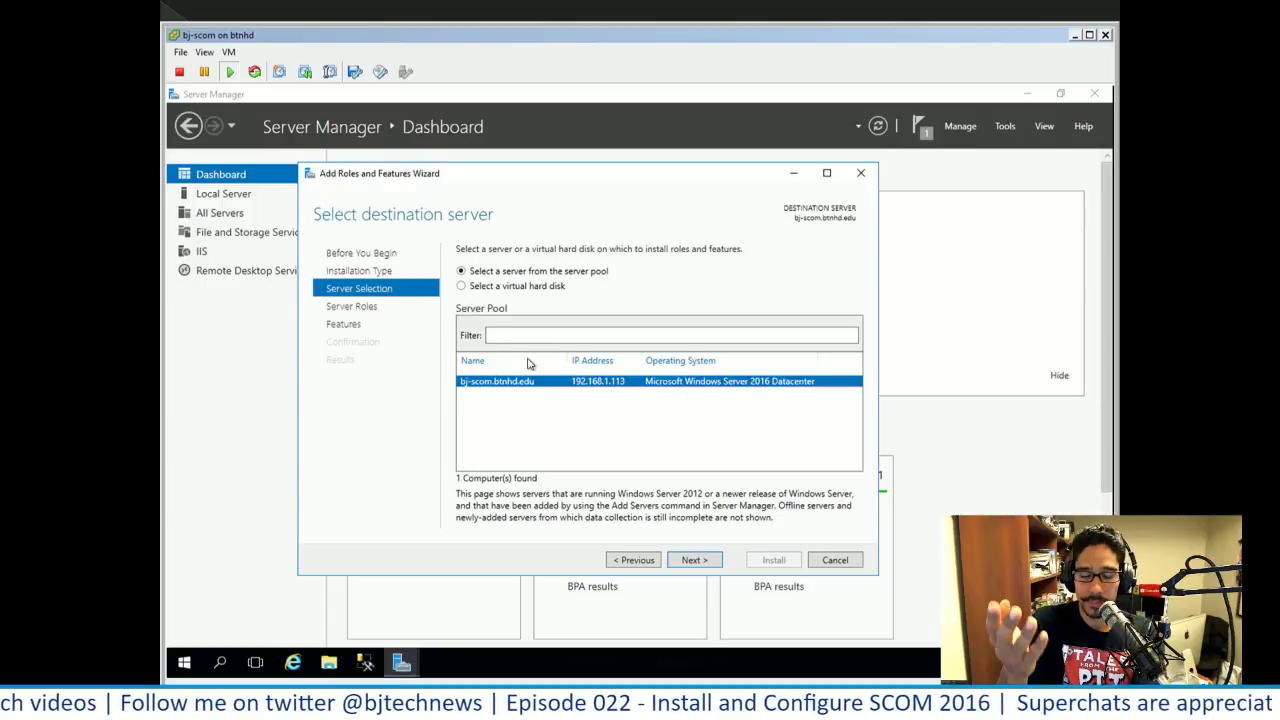
{"action": "key", "text": "Return"}
{"action": "key", "text": "space"}
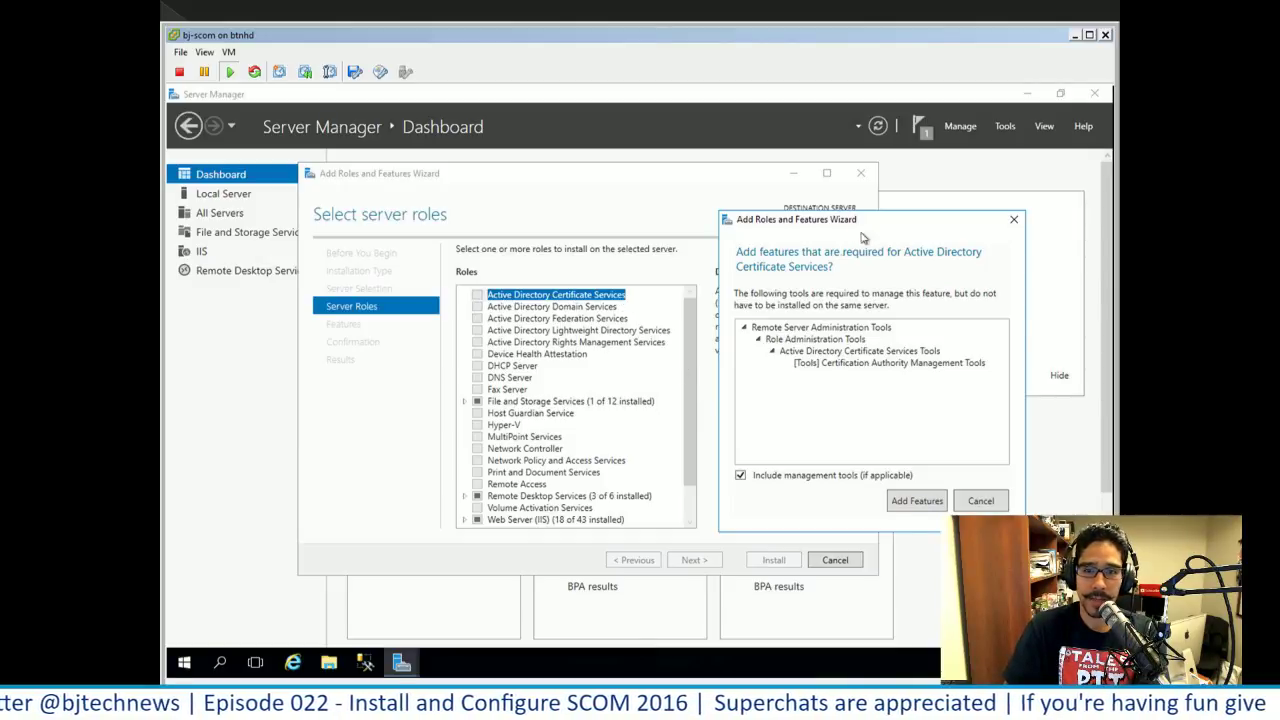
{"action": "left_click", "coordinate": [914, 501]}
{"action": "left_click", "coordinate": [694, 560]}
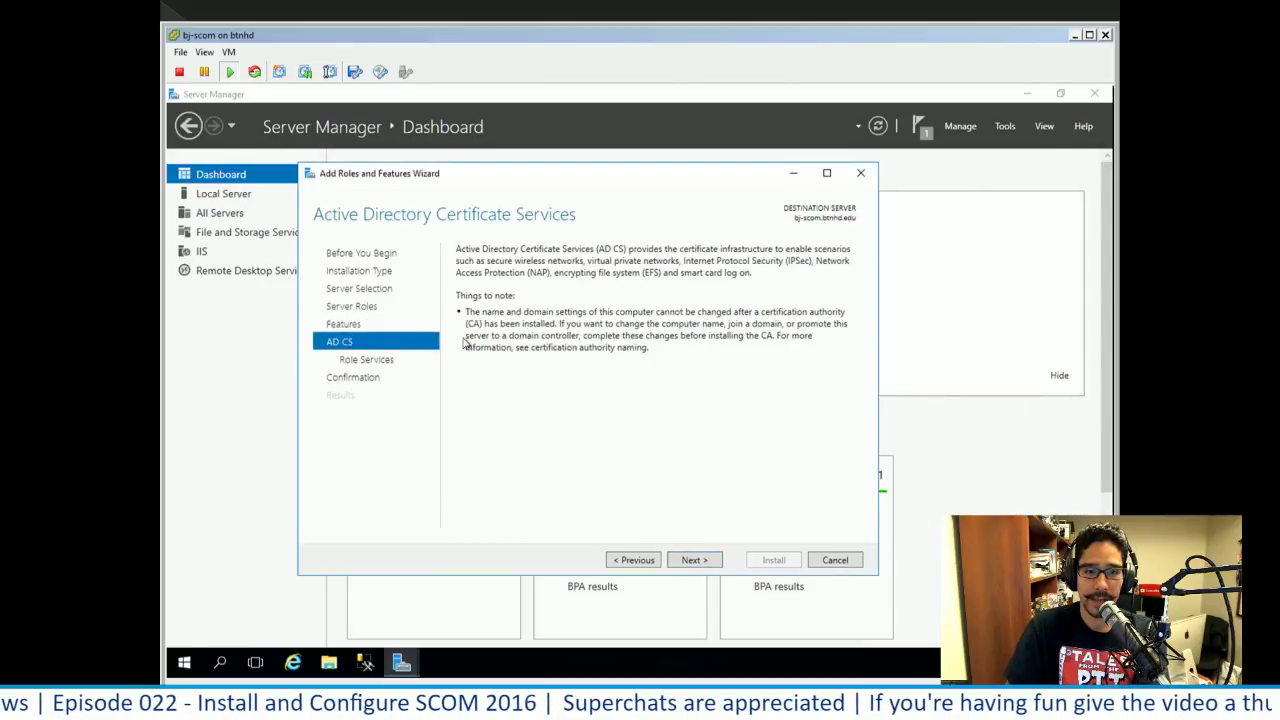
- Keep Certification Authority as the only AD CS role service and install the role
{"action": "left_click", "coordinate": [697, 558]}
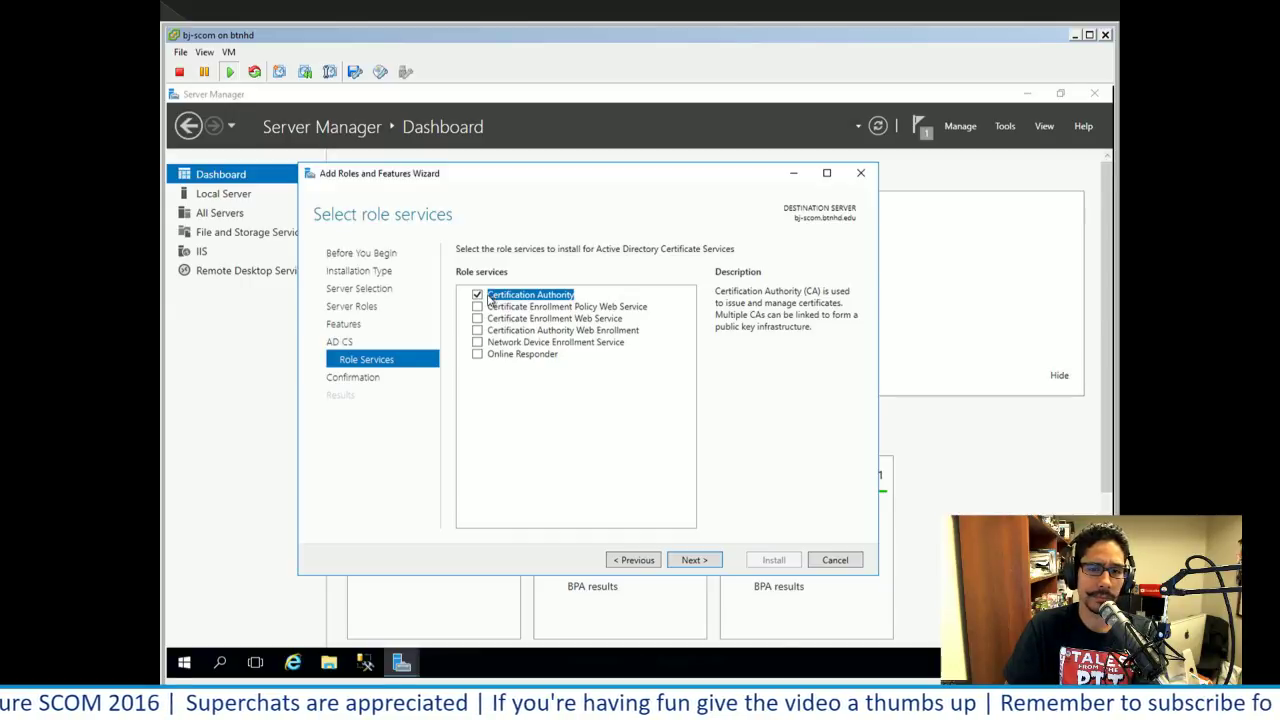
{"action": "left_click", "coordinate": [694, 560]}
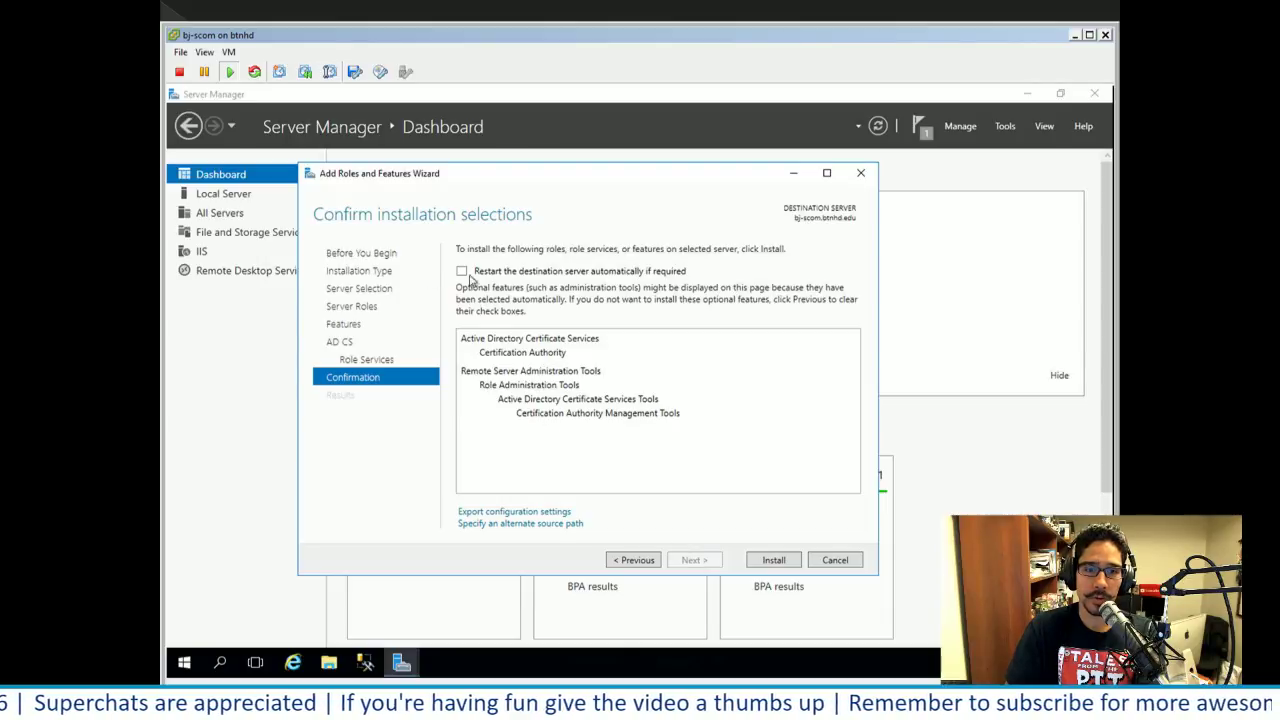
{"action": "left_click", "coordinate": [774, 560]}
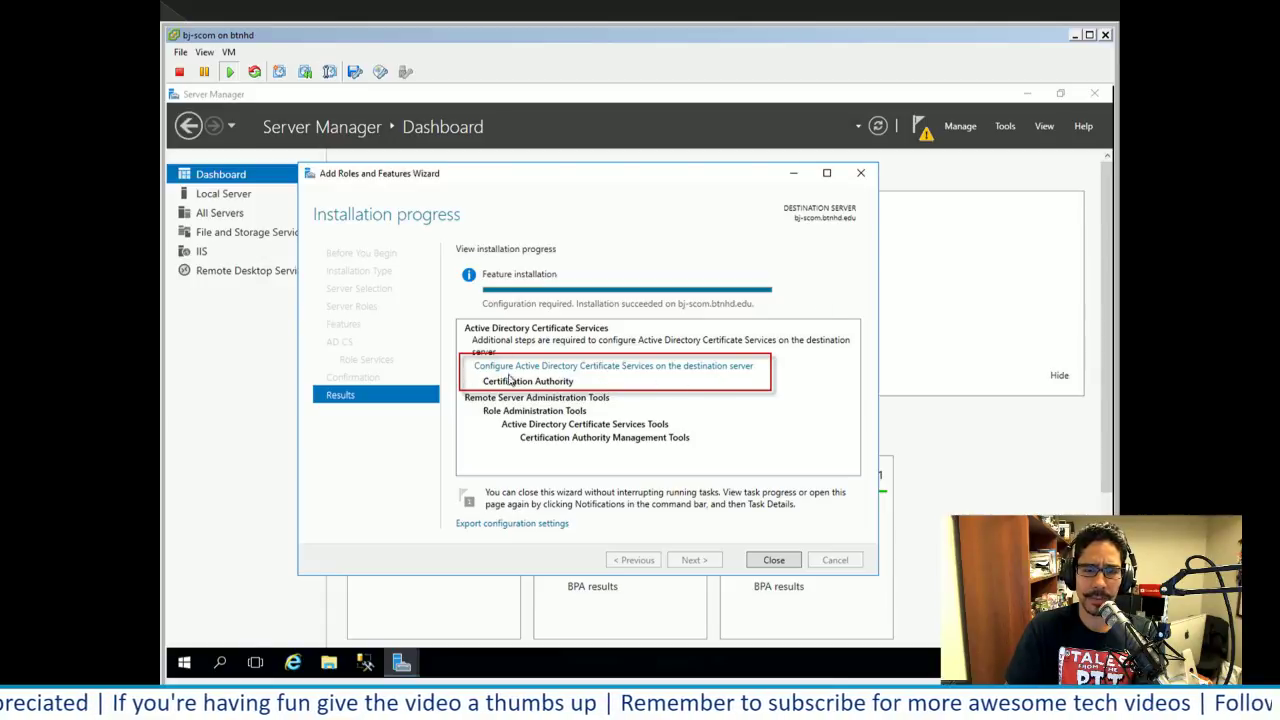
- Start configuring AD CS on the destination server with the prefilled credentials and select the Certification Authority role service
{"action": "left_click", "coordinate": [702, 368]}
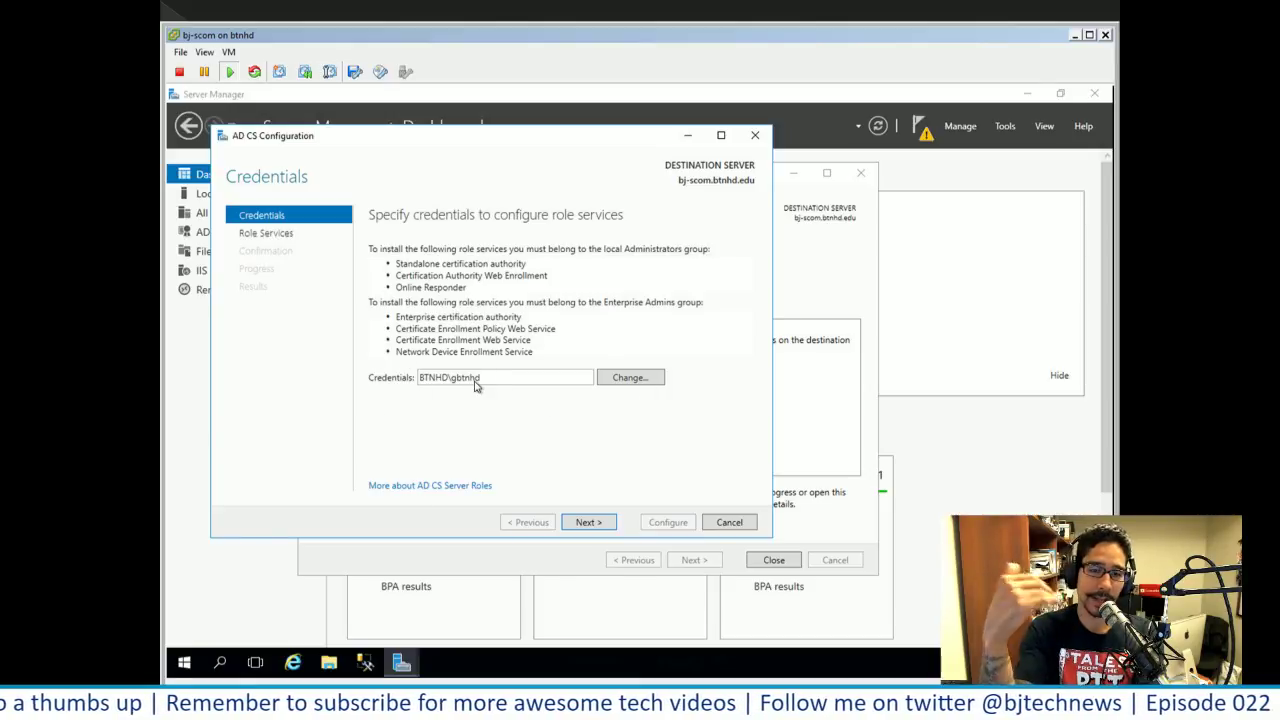
{"action": "key", "text": "Return"}
{"action": "key", "text": "Return"}
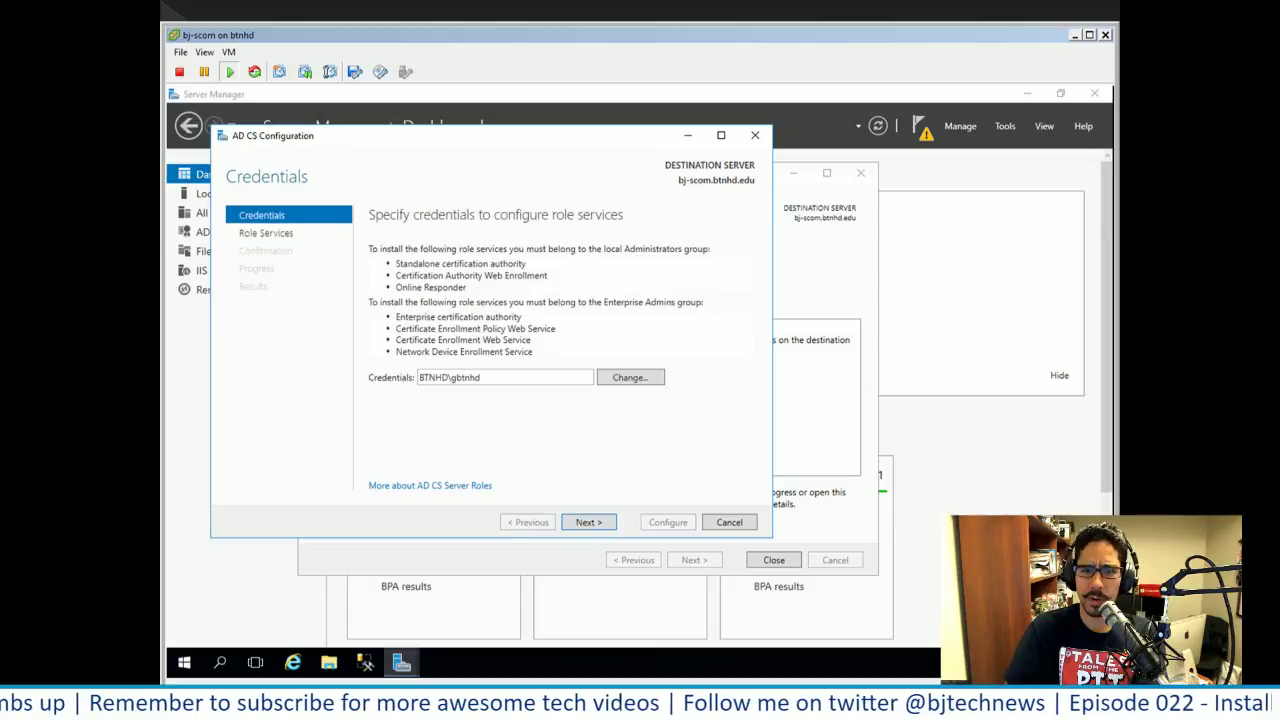
{"action": "key", "text": "Return"}
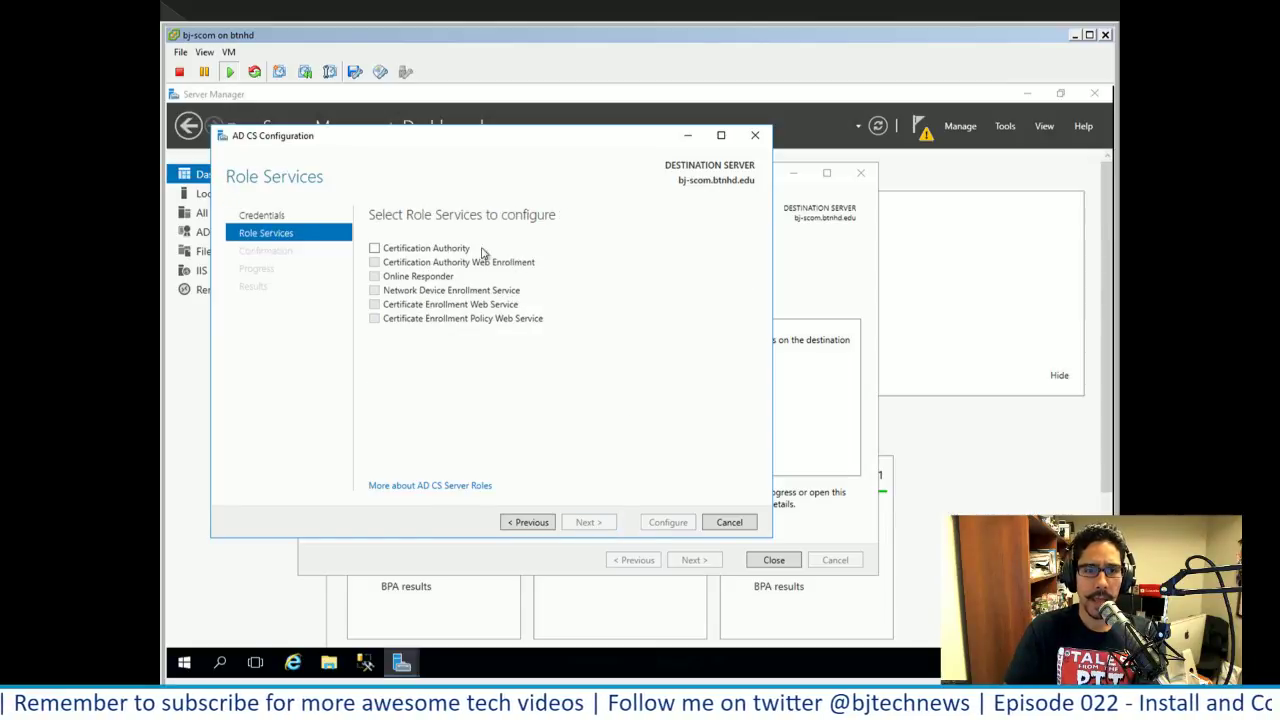
{"action": "left_click", "coordinate": [378, 250]}
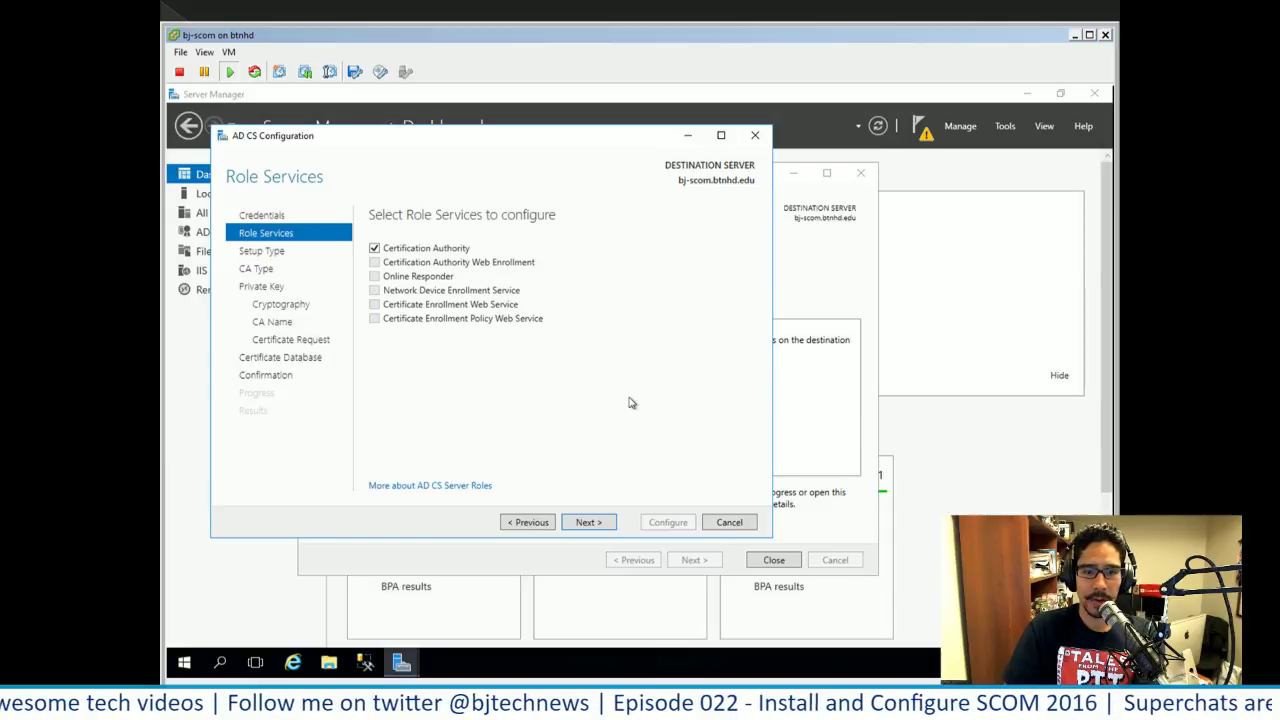
- Set up the certification authority as an Enterprise CA of type Root CA with a new private key
{"action": "key", "text": "Return"}
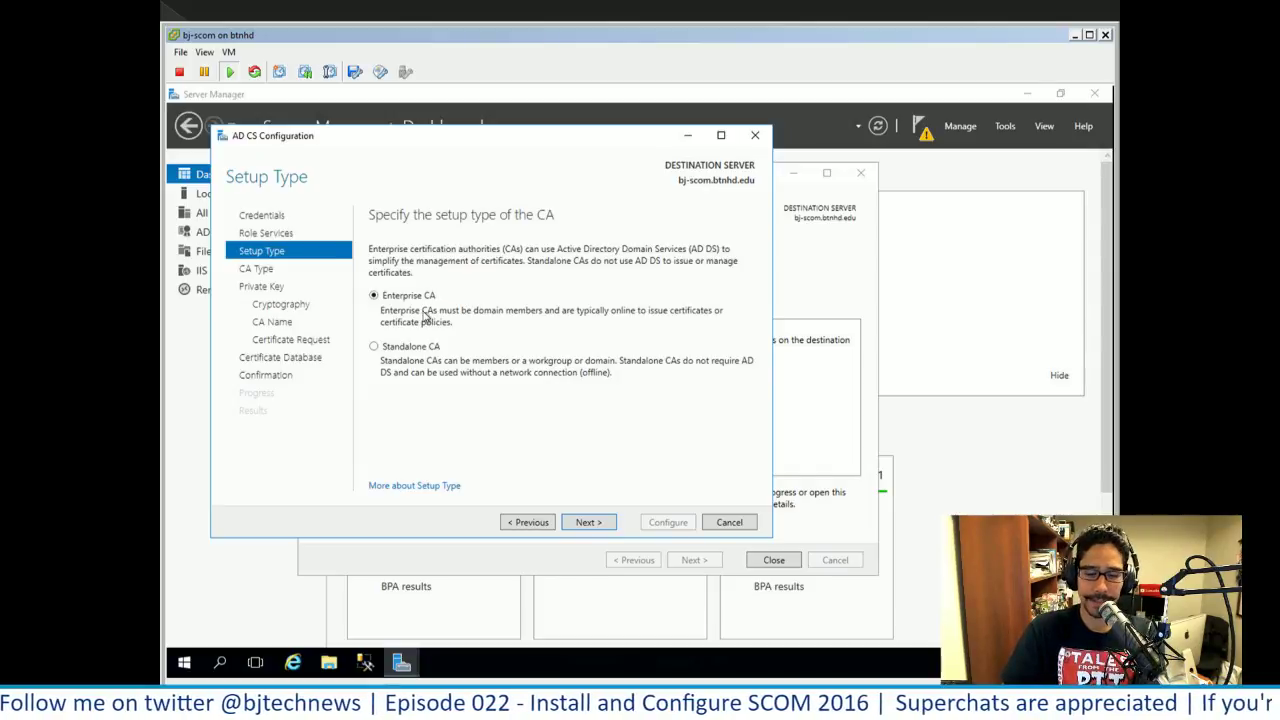
{"action": "key", "text": "Return"}
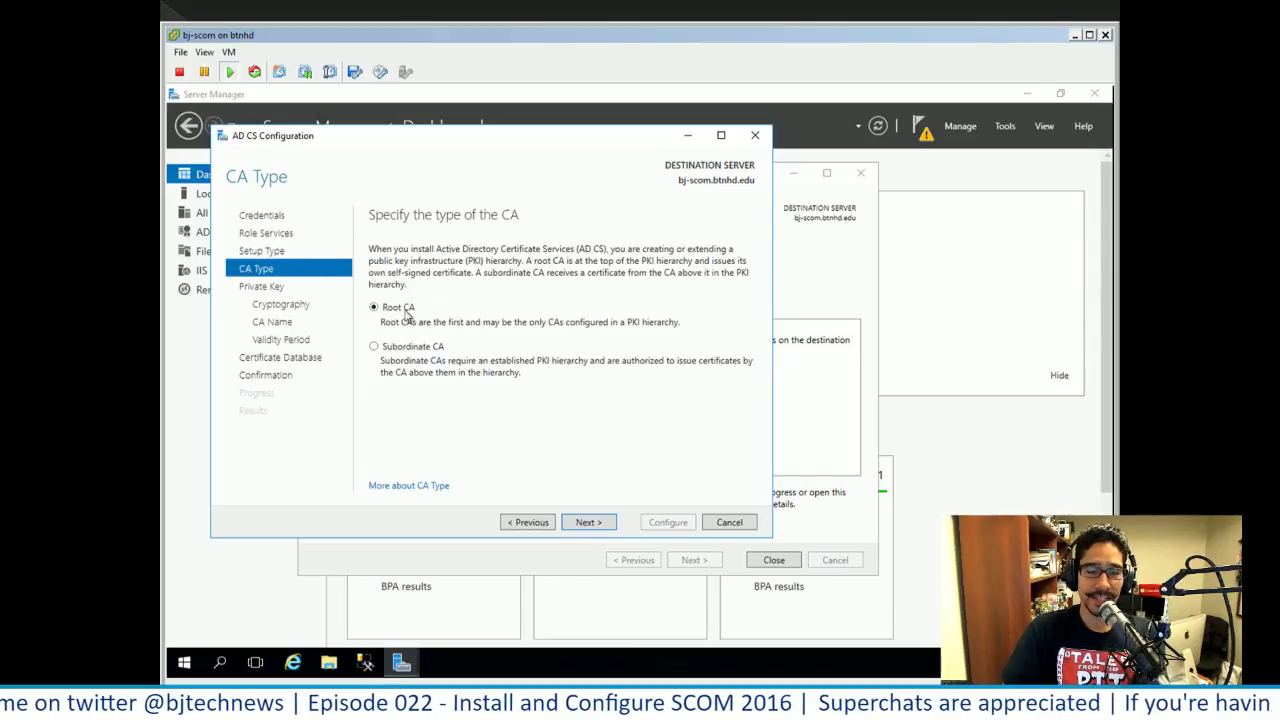
{"action": "key", "text": "Return"}
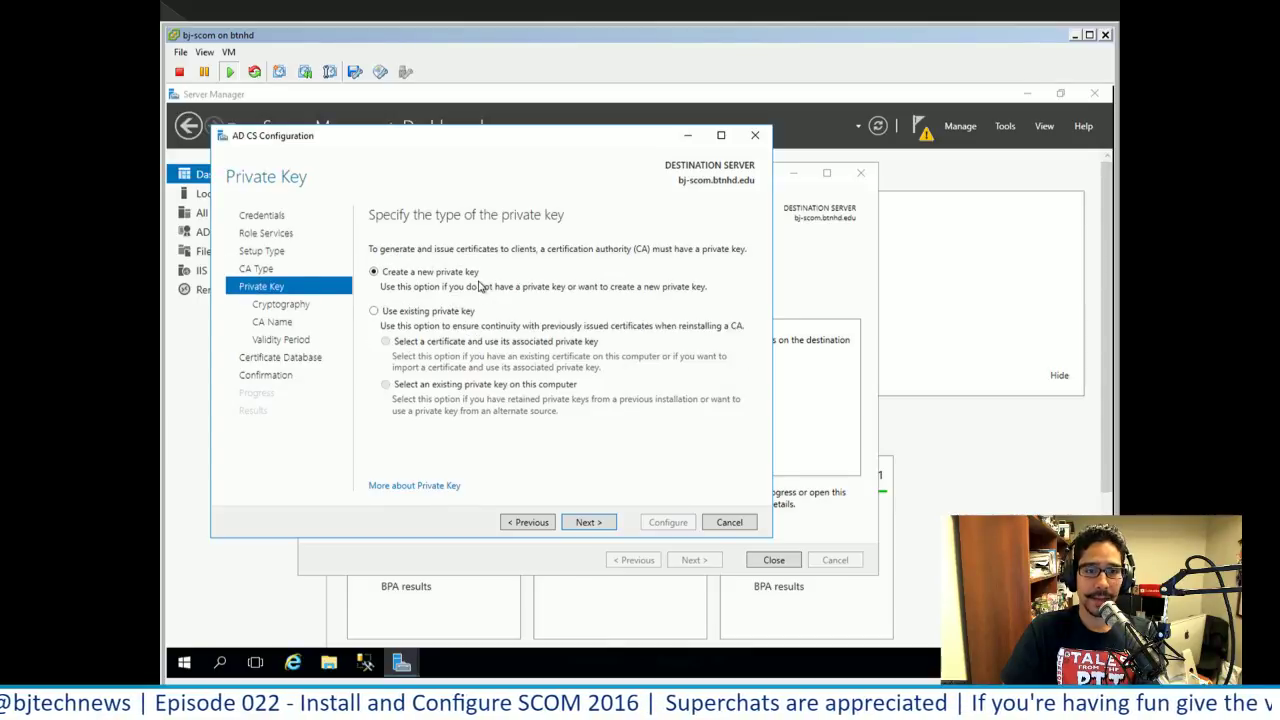
{"action": "key", "text": "Return"}
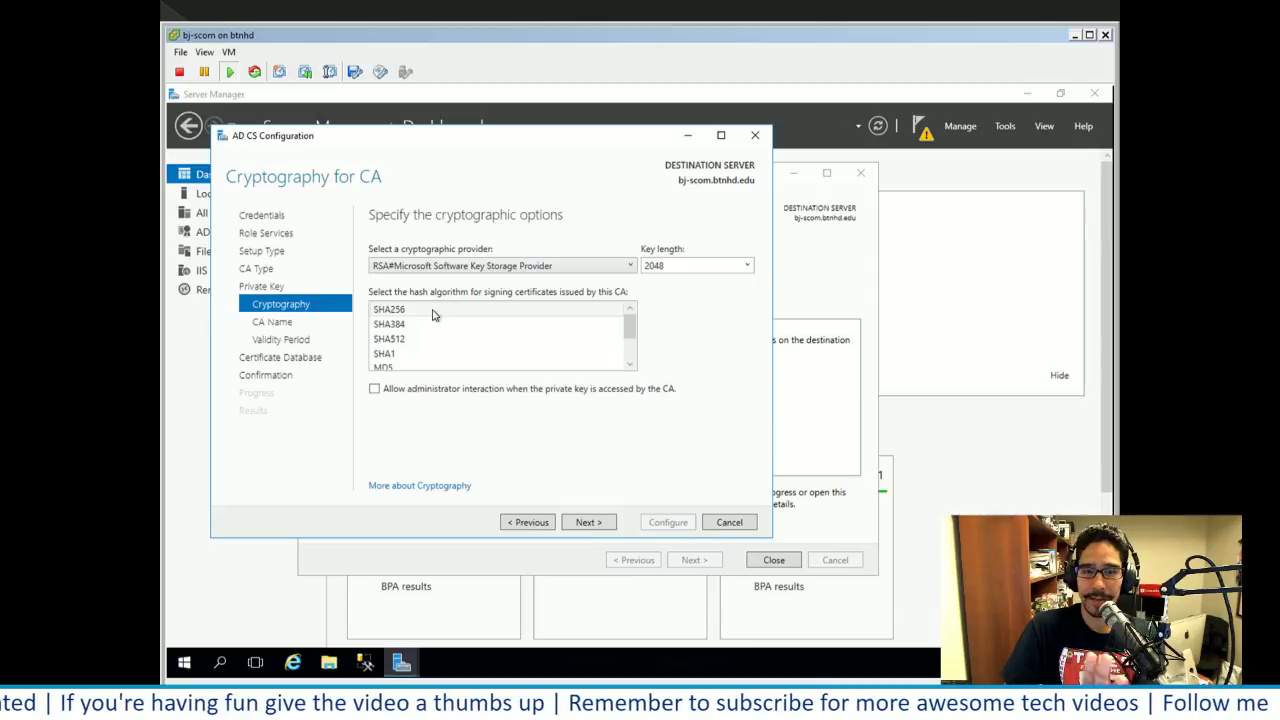
- Accept SHA256, key length 2048, common name btnhd-BJ-SCOM-CA, 5 years validity and the C:\Windows\system32\CertLog database locations, and apply the CA configuration
{"action": "key", "text": "Return"}
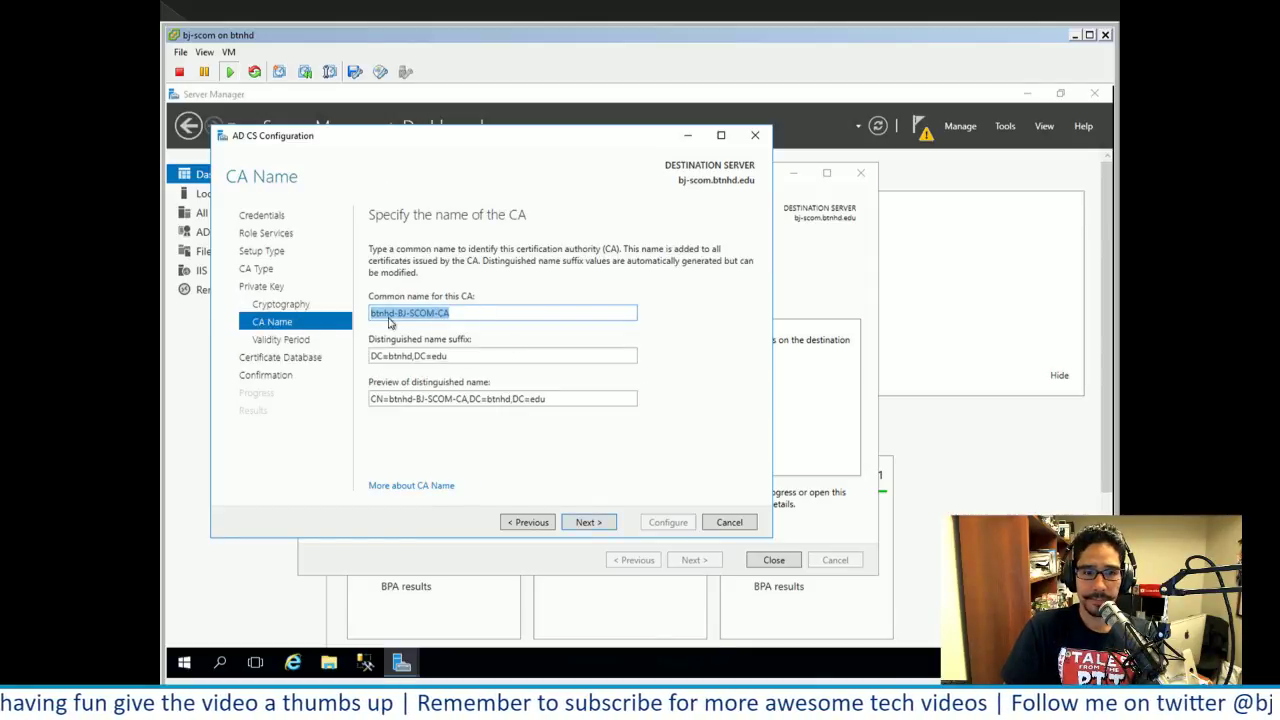
{"action": "key", "text": "Return"}
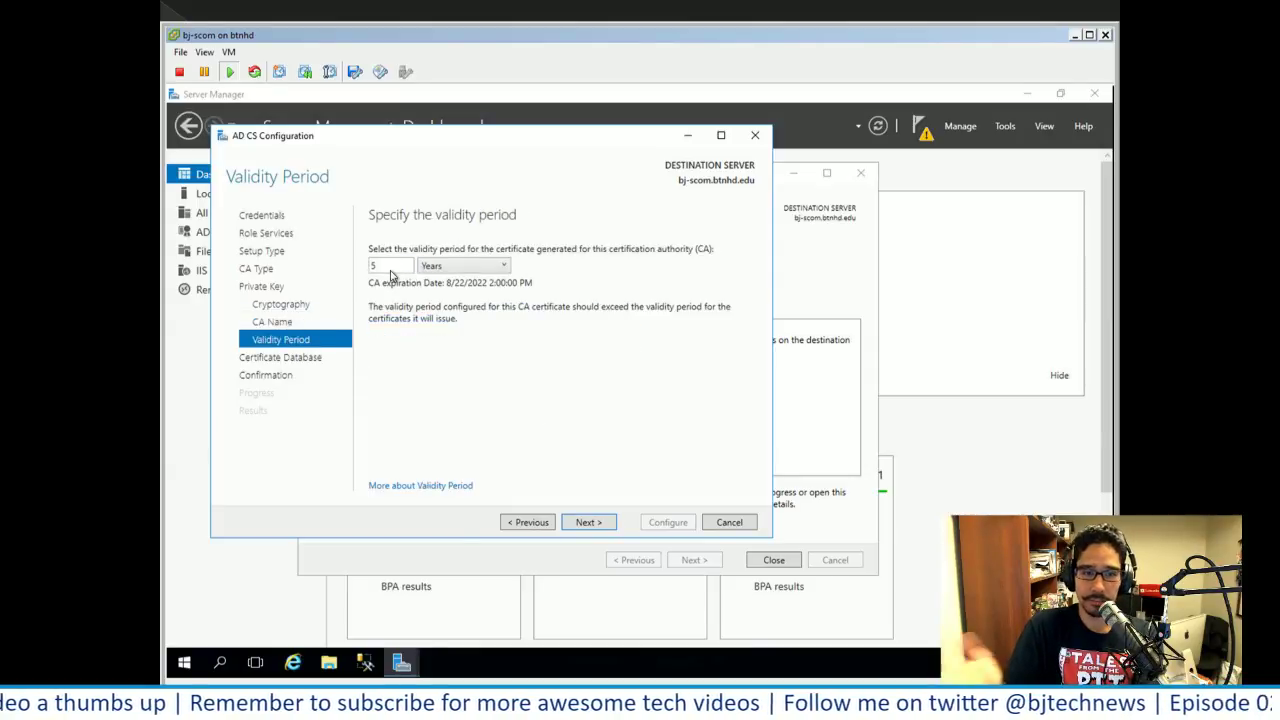
{"action": "key", "text": "Return"}
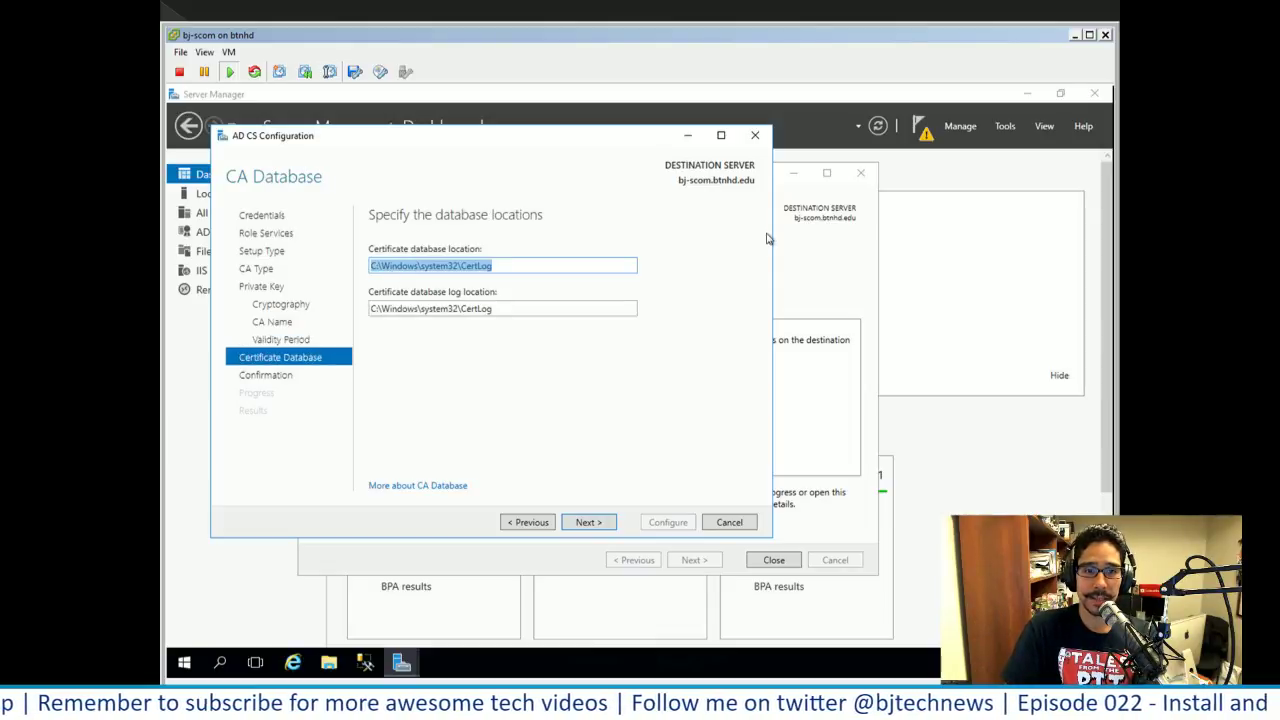
{"action": "key", "text": "Return"}
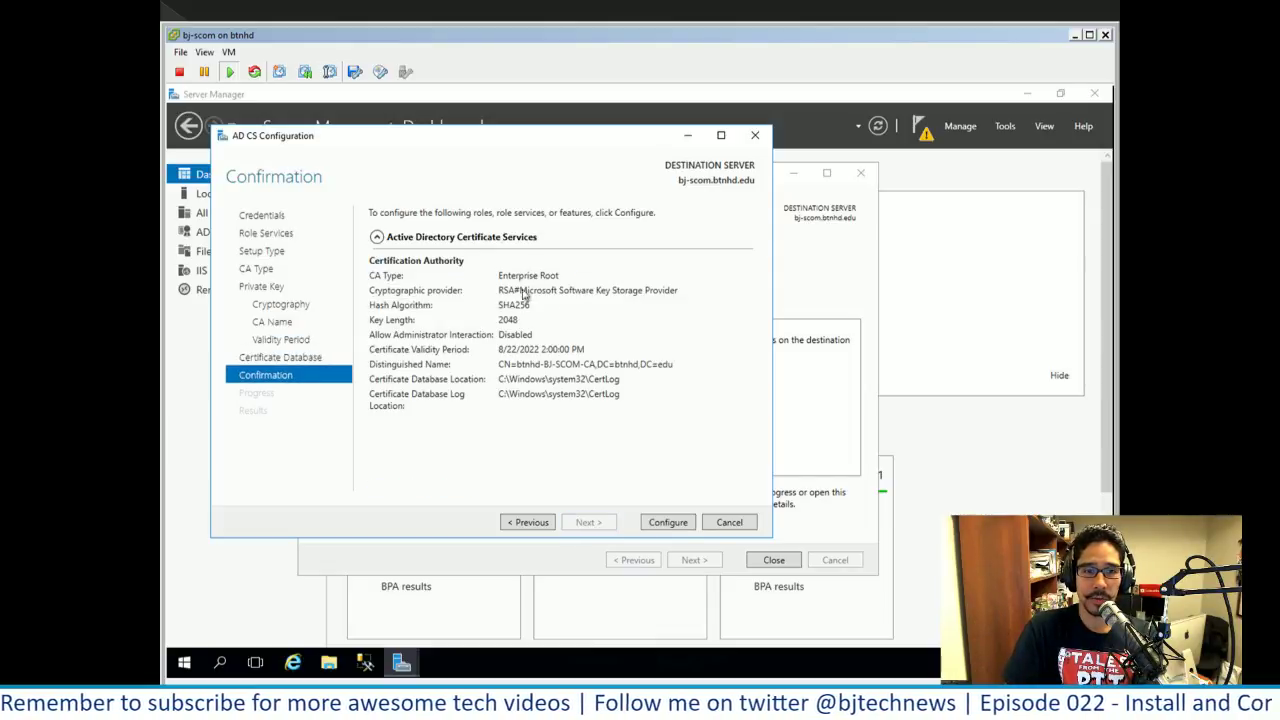
{"action": "left_click", "coordinate": [668, 524]}
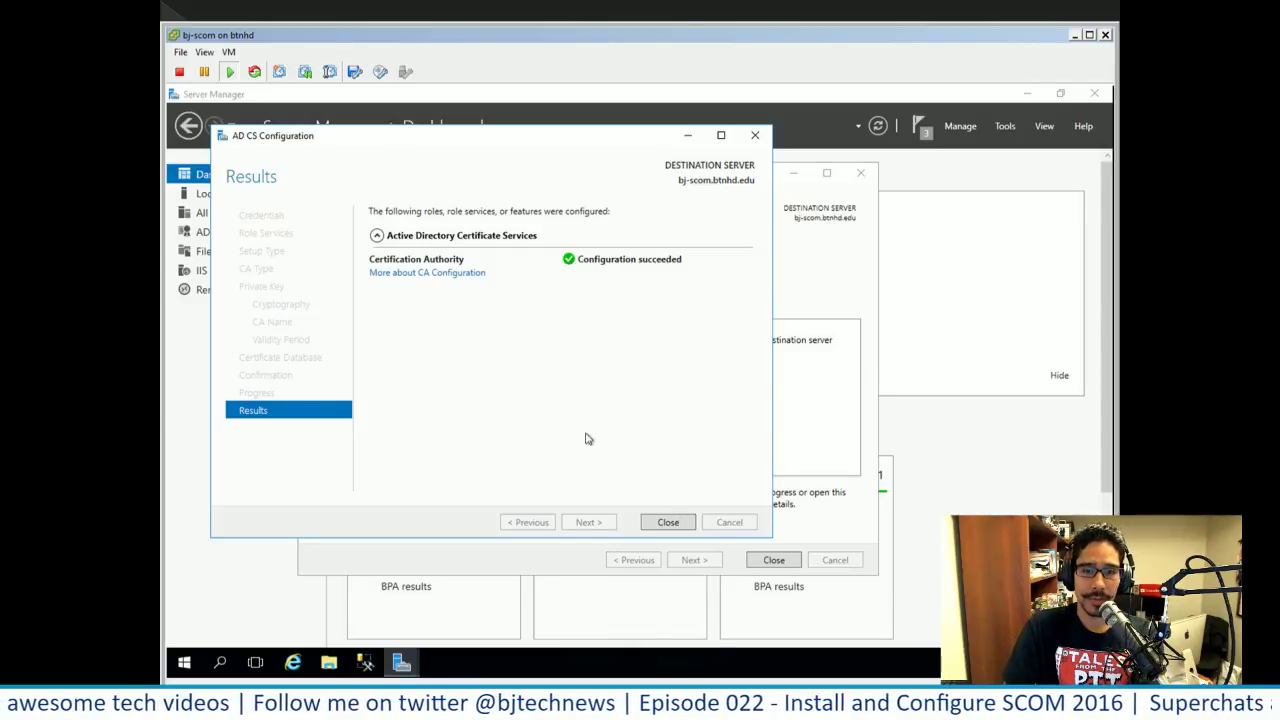
{"action": "key", "text": "alt+Tab"}
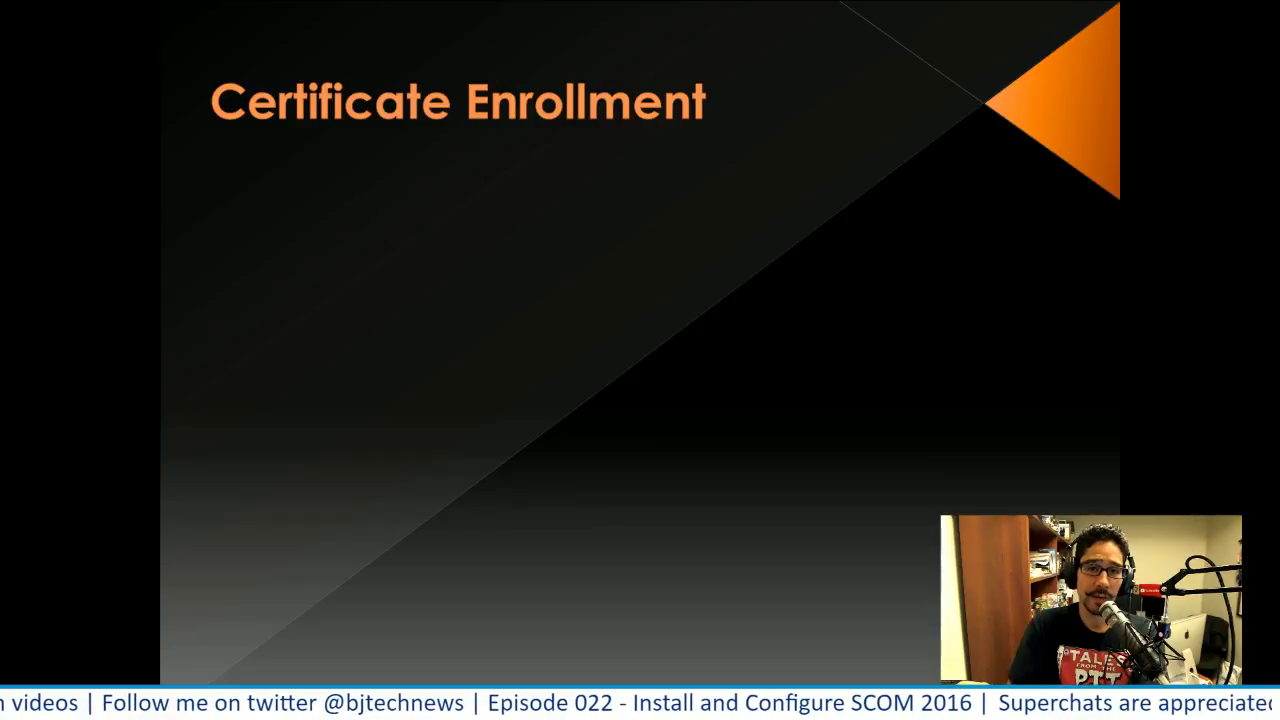
{"action": "key", "text": "alt+Tab"}
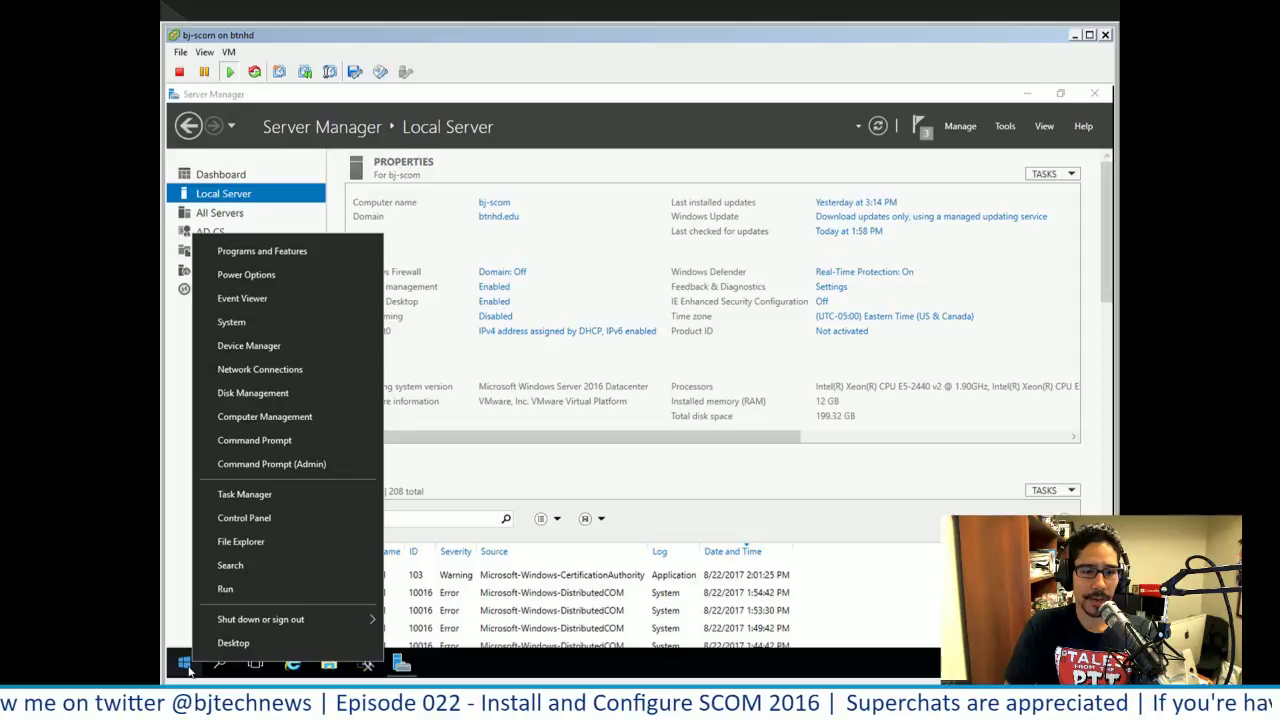
- Run mmc and allow Microsoft Management Console to make changes to the device
{"action": "left_click", "coordinate": [226, 589]}
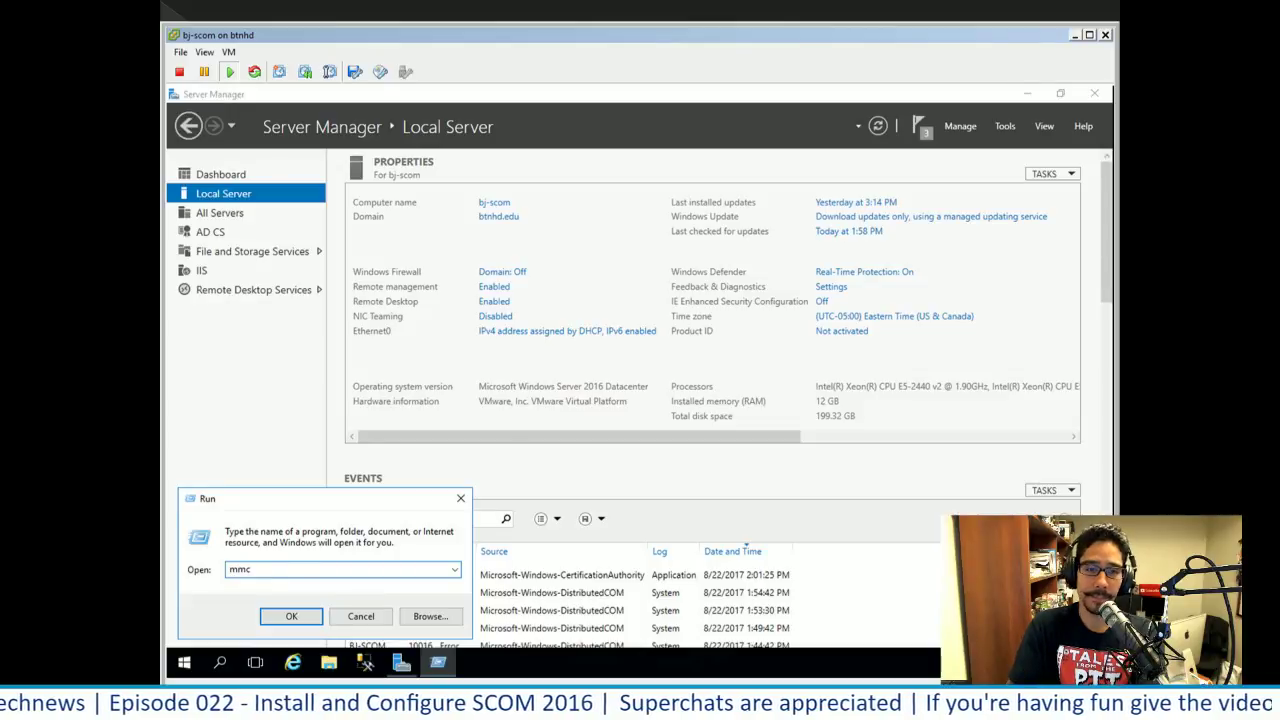
{"action": "key", "text": "Return"}
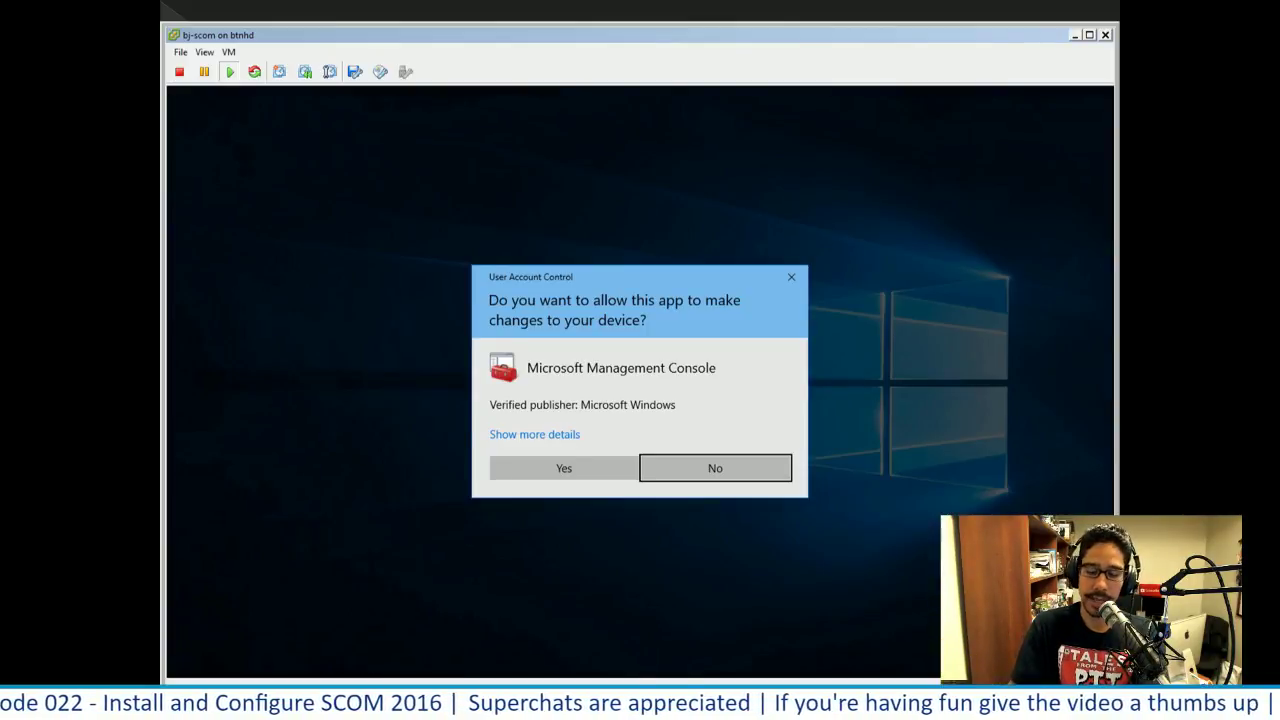
{"action": "key", "text": "alt+y"}
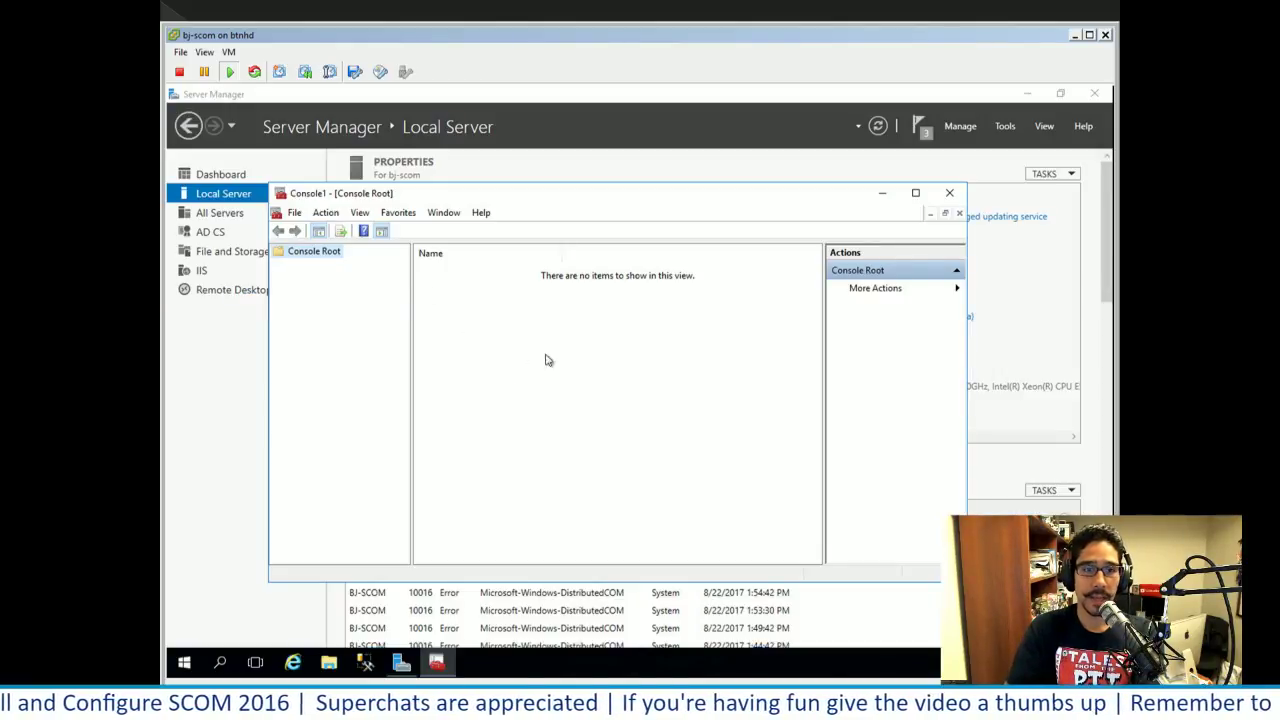
- Add the Certificates snap-in for the local computer to the empty console
{"action": "left_click", "coordinate": [295, 213]}
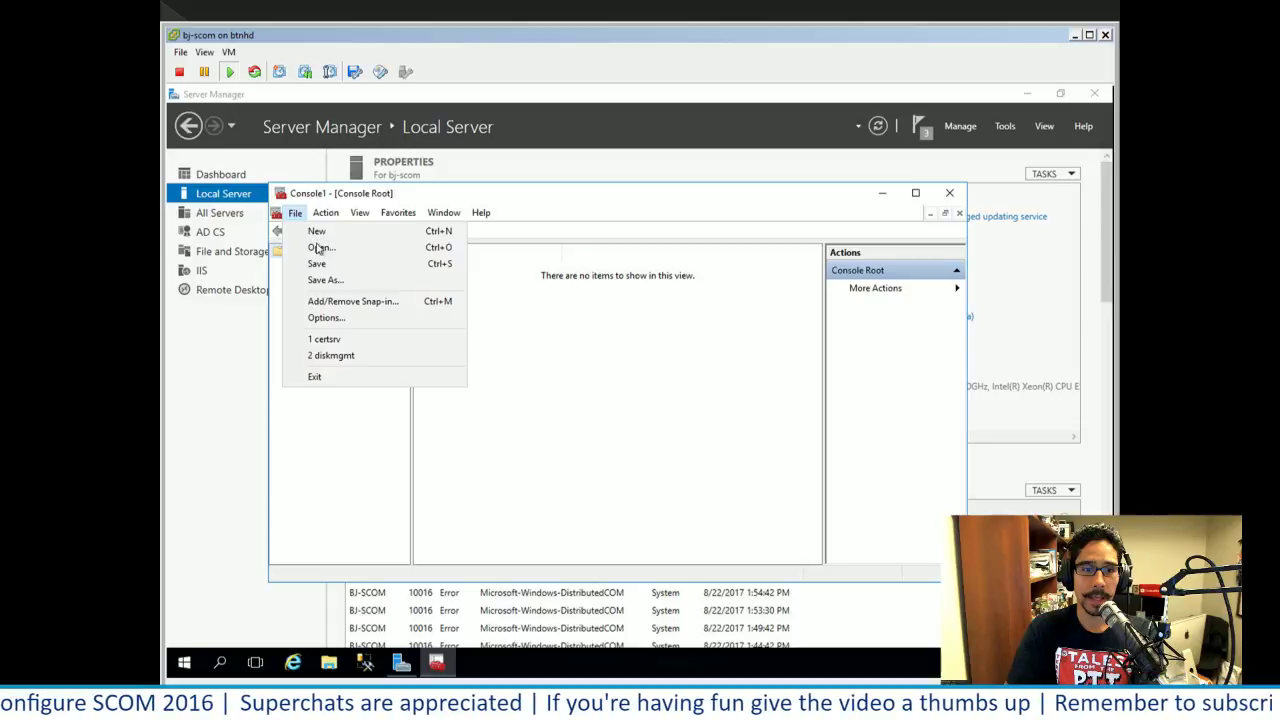
{"action": "left_click", "coordinate": [330, 302]}
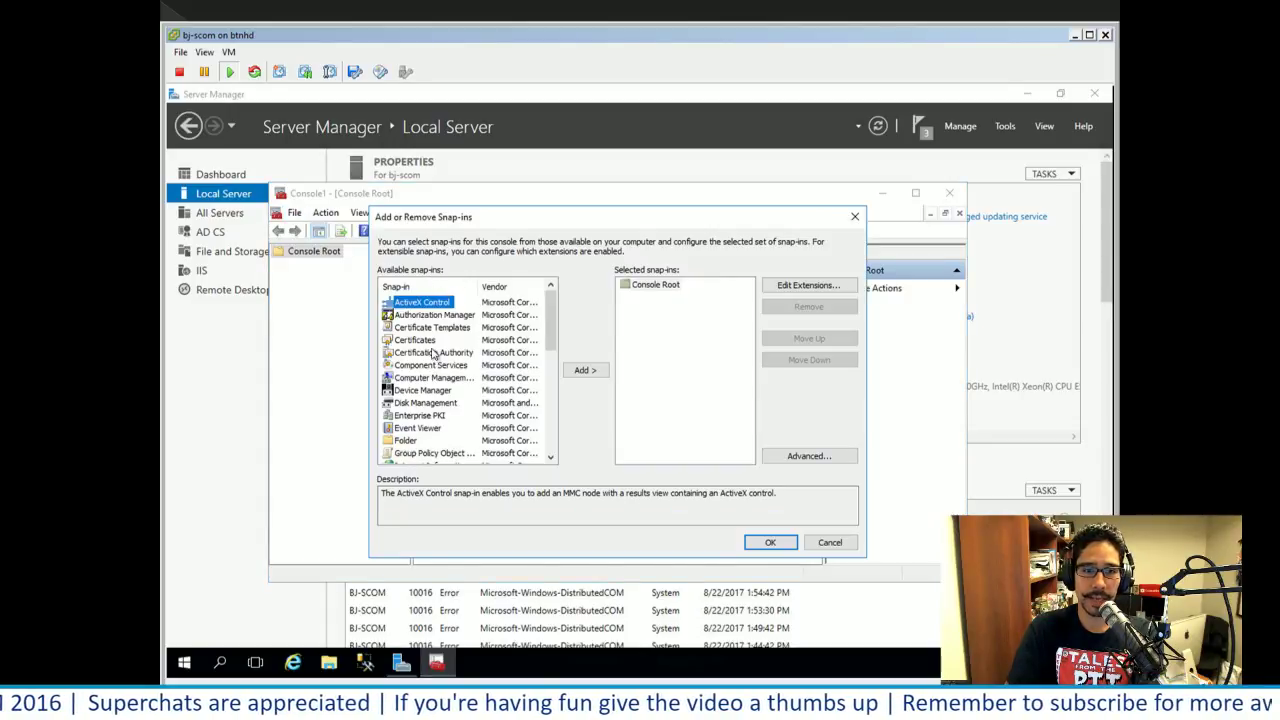
{"action": "double_click", "coordinate": [428, 342]}
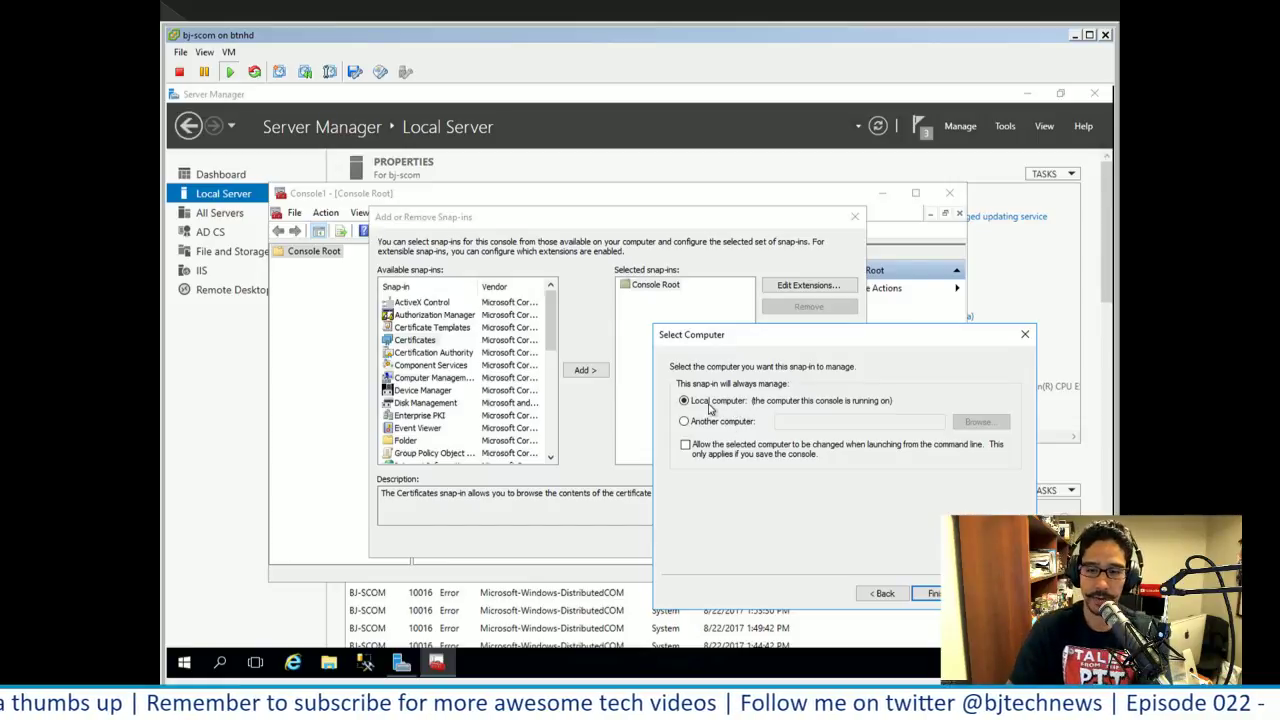
{"action": "key", "text": "Return"}
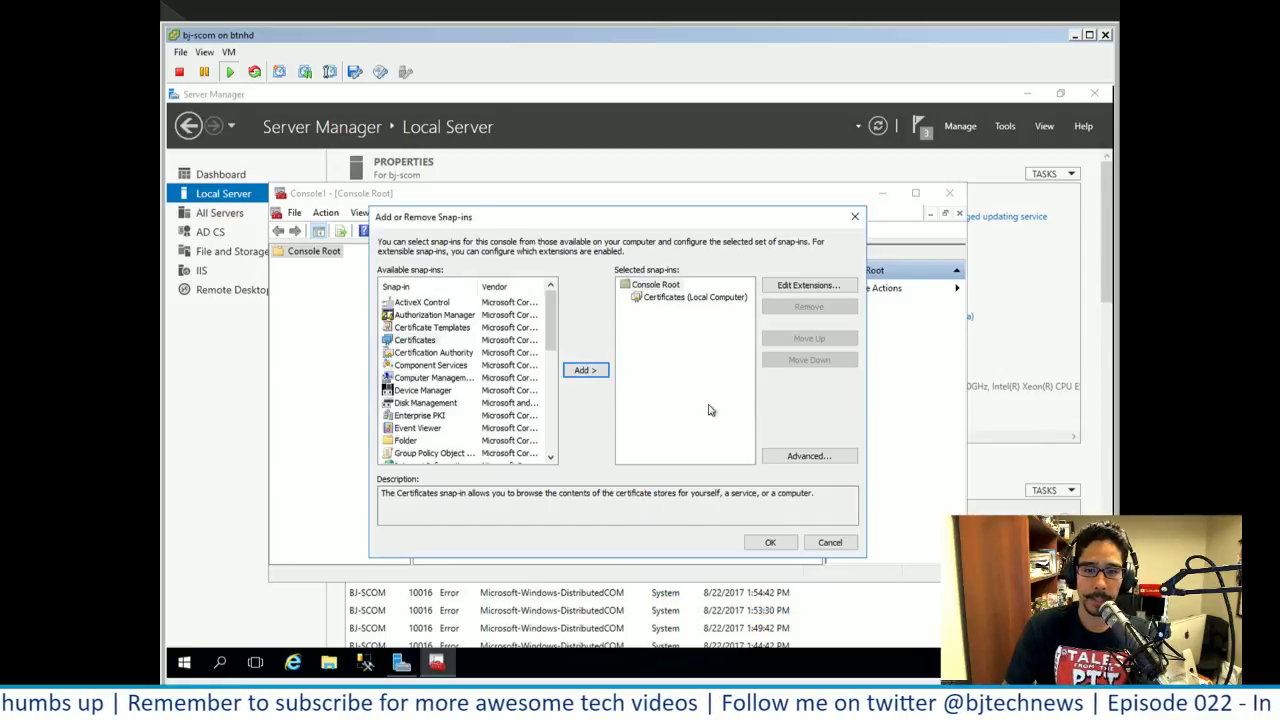
{"action": "left_click", "coordinate": [772, 542]}
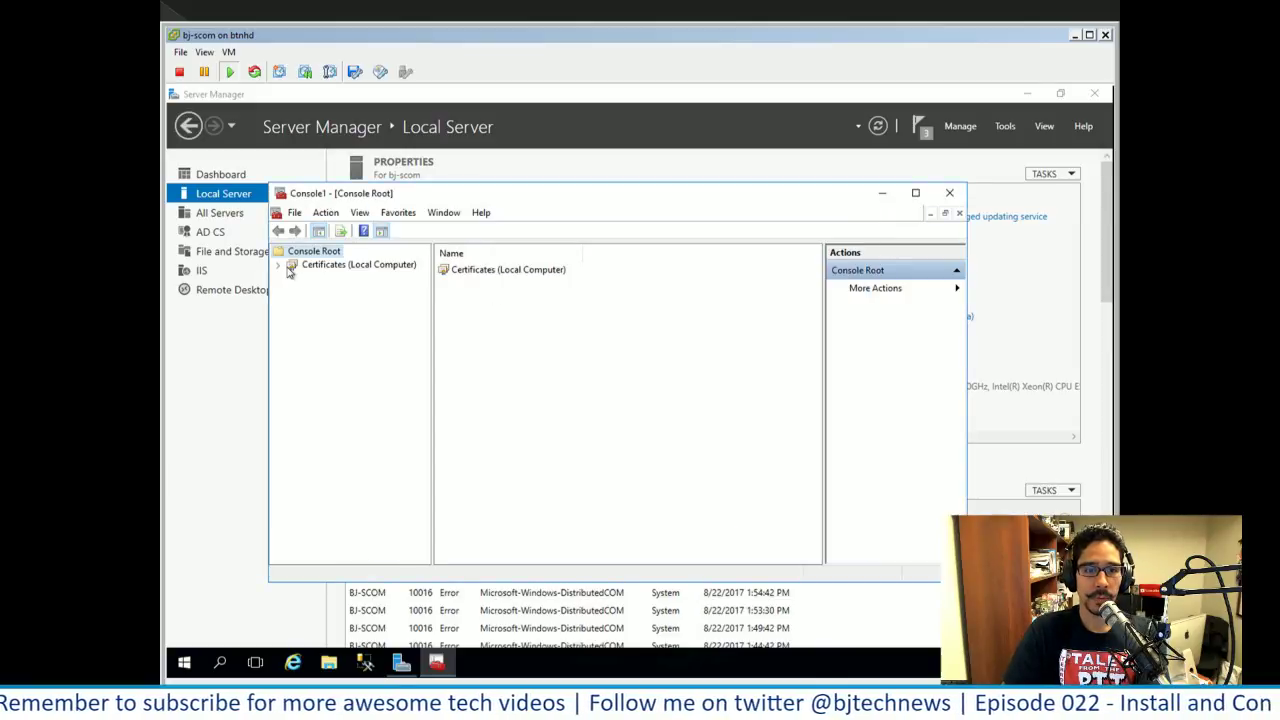
- Request a new certificate in the local computer's Personal store and enroll the Computer certificate through the Active Directory Enrollment Policy
{"action": "right_click", "coordinate": [332, 277]}
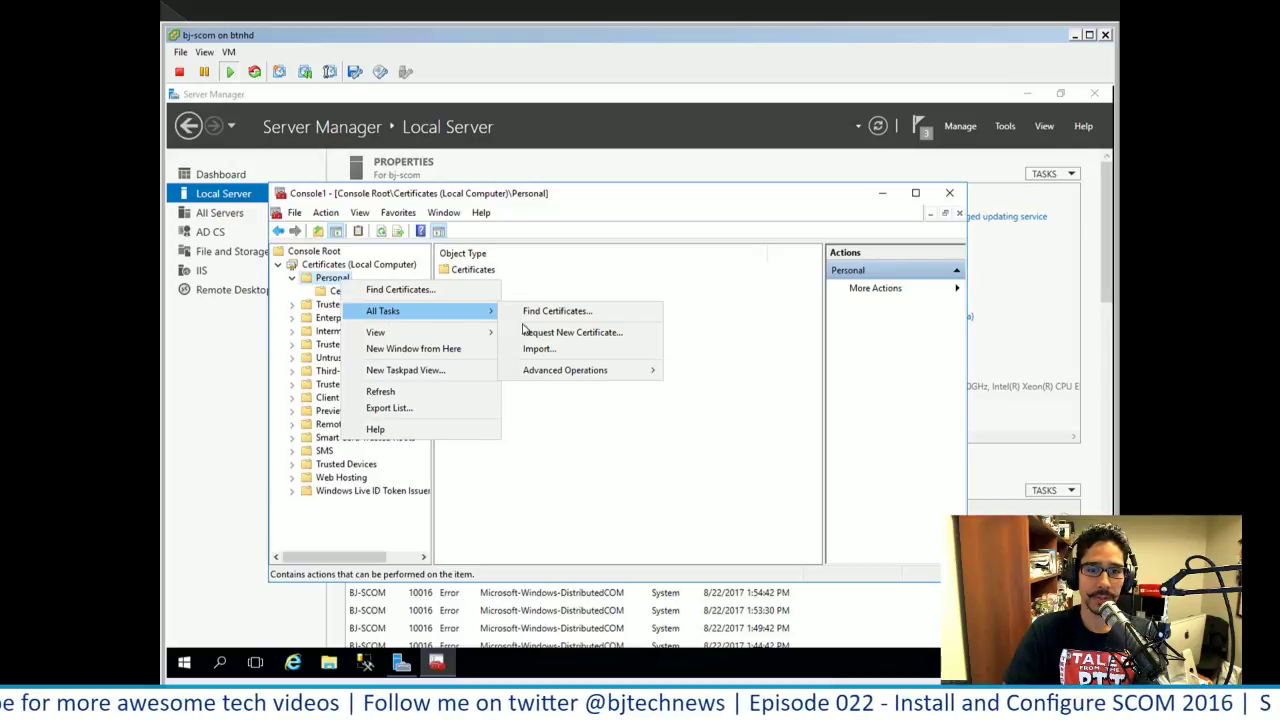
{"action": "left_click", "coordinate": [571, 333]}
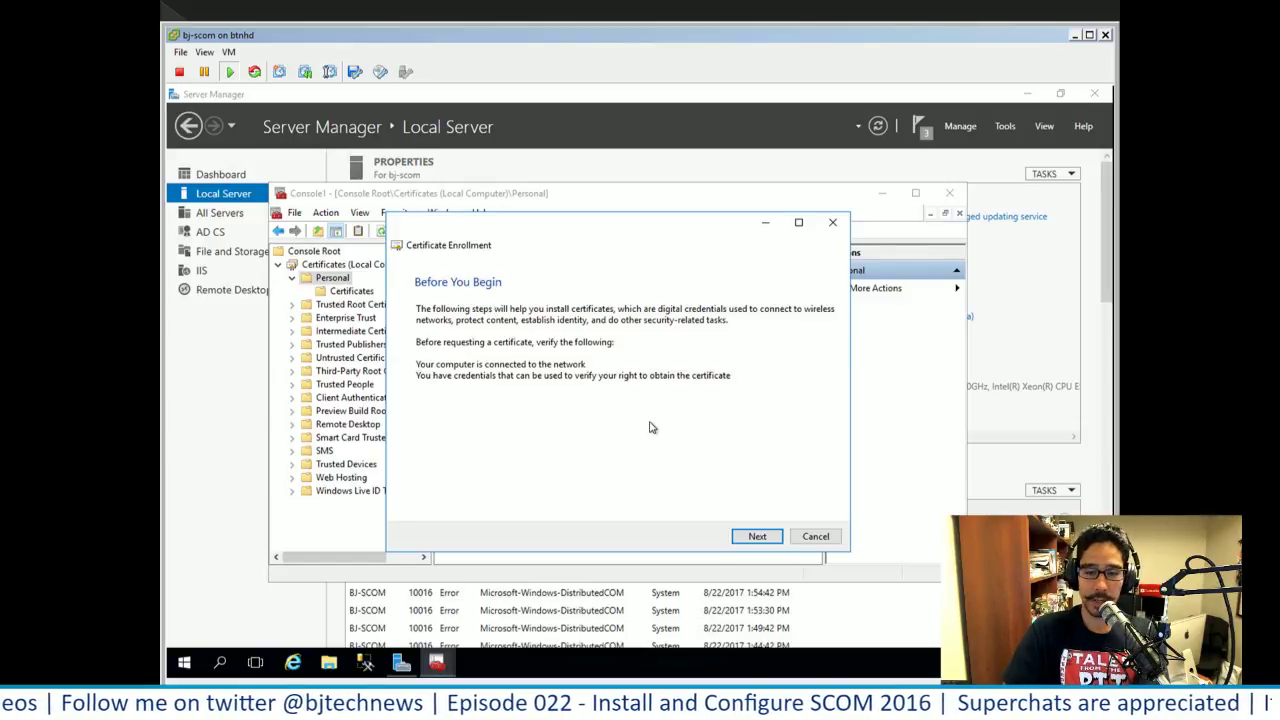
{"action": "key", "text": "Return"}
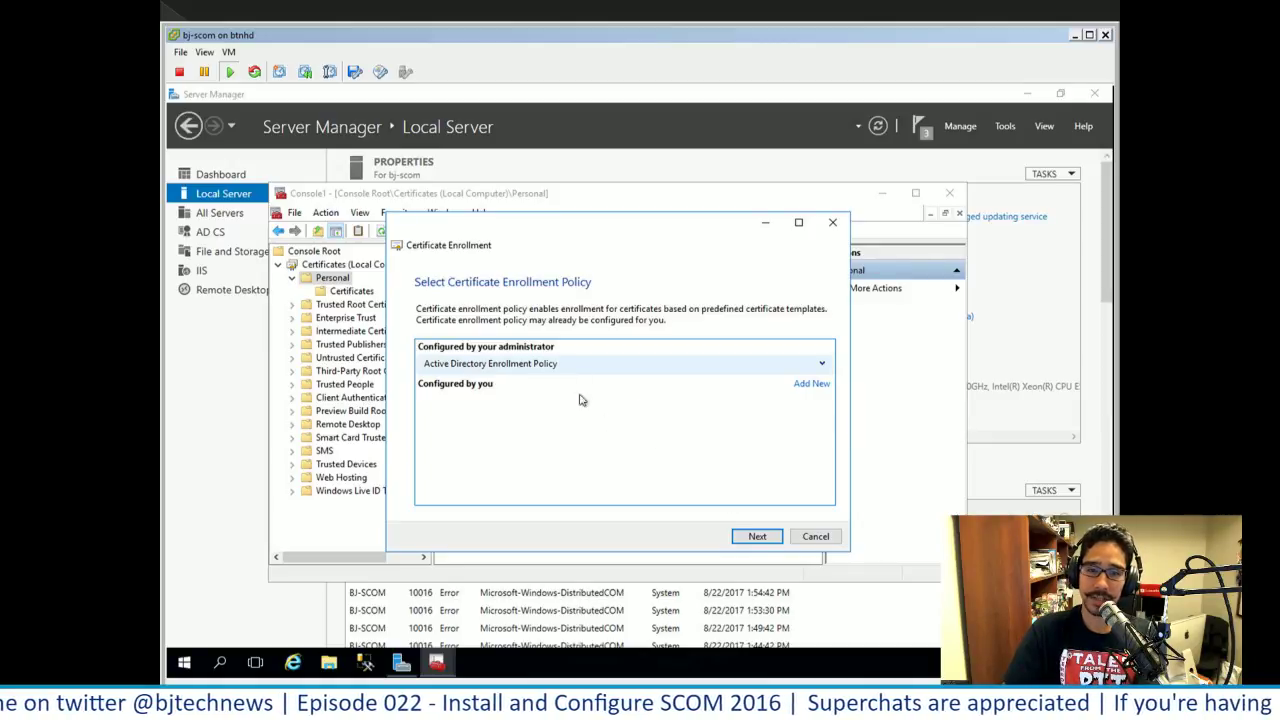
{"action": "left_click", "coordinate": [757, 538]}
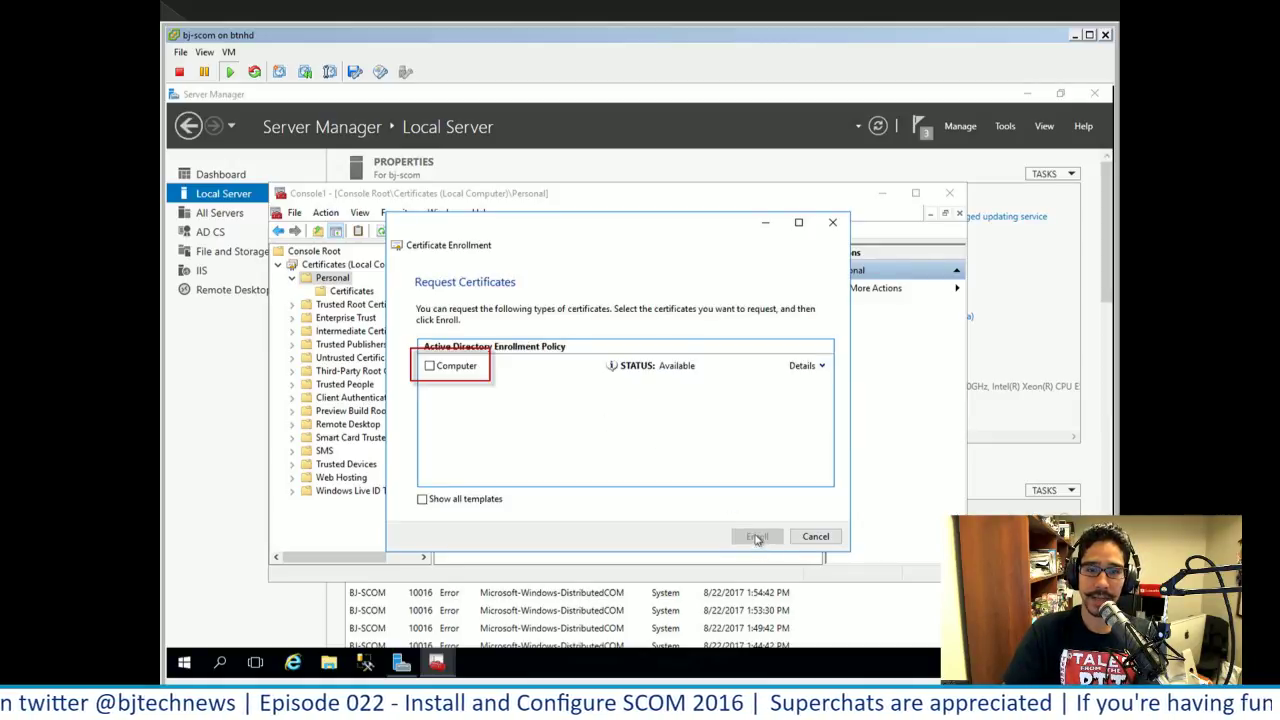
{"action": "left_click", "coordinate": [431, 367]}
{"action": "left_click", "coordinate": [750, 533]}
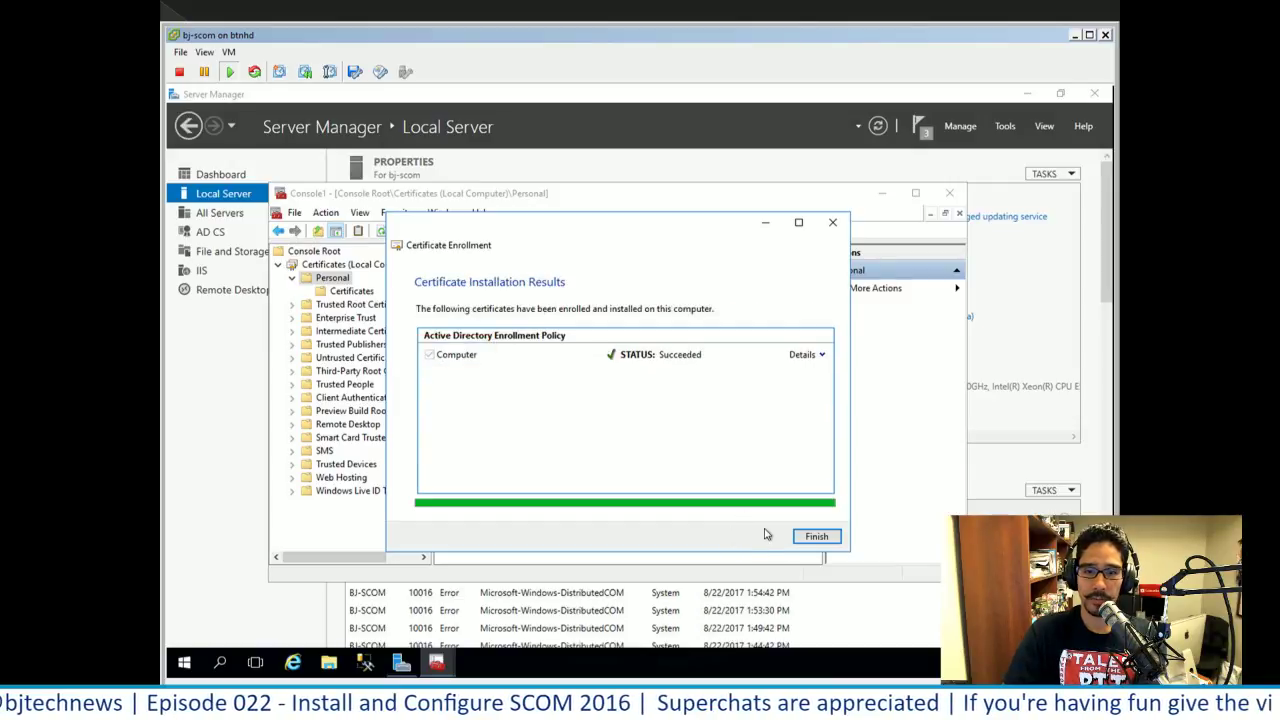
{"action": "left_click", "coordinate": [814, 534]}
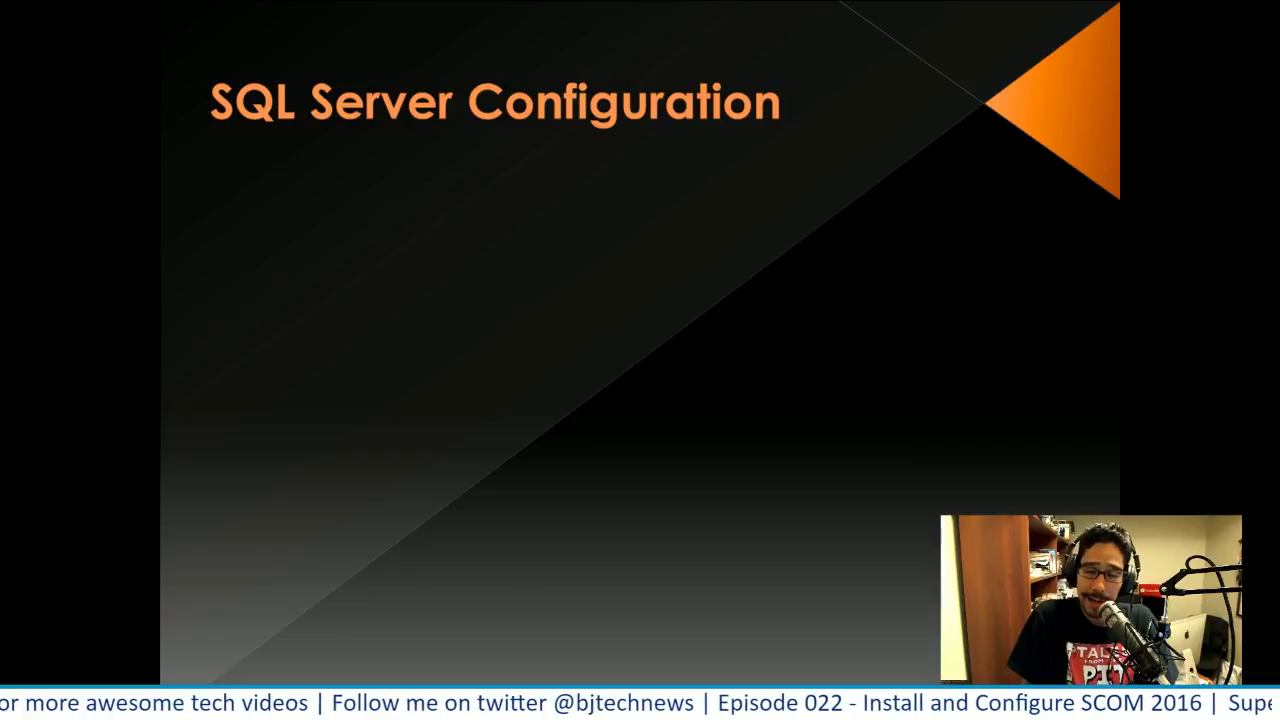
- Open SQL Server 2014 Configuration Manager and allow Microsoft Management Console to make changes to the device
{"action": "key", "text": "alt+Tab"}
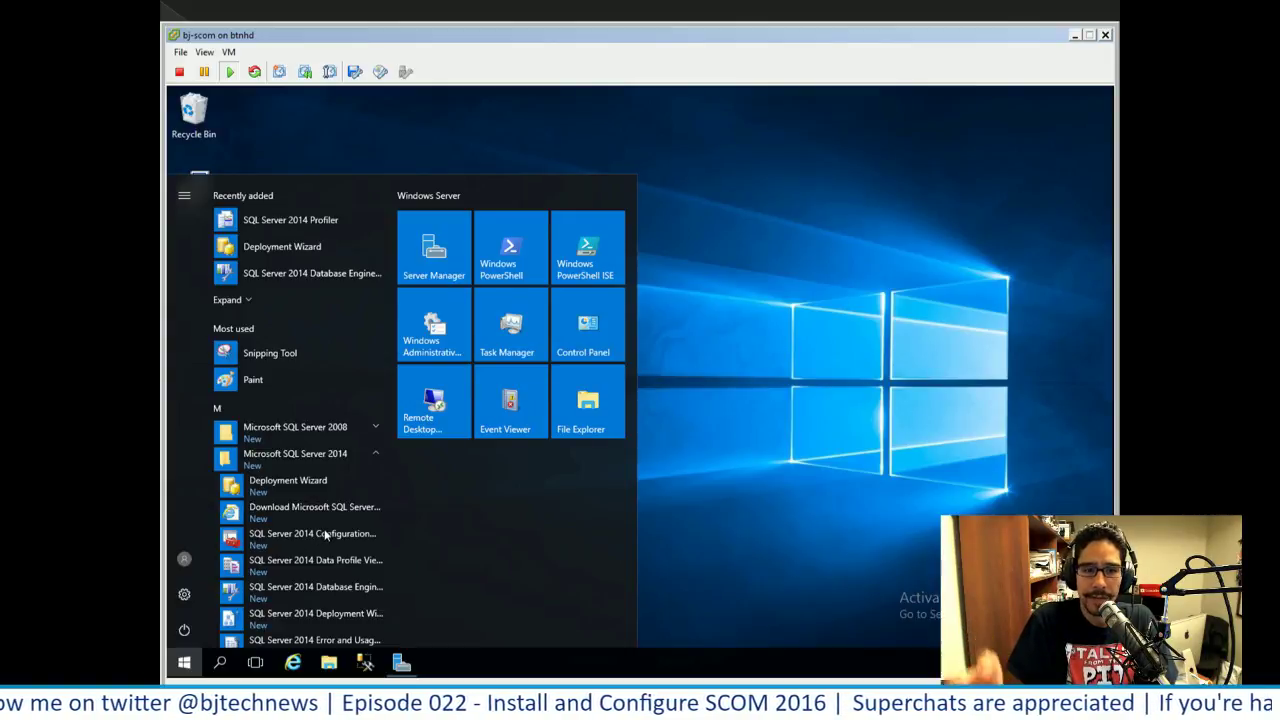
{"action": "left_click", "coordinate": [370, 538]}
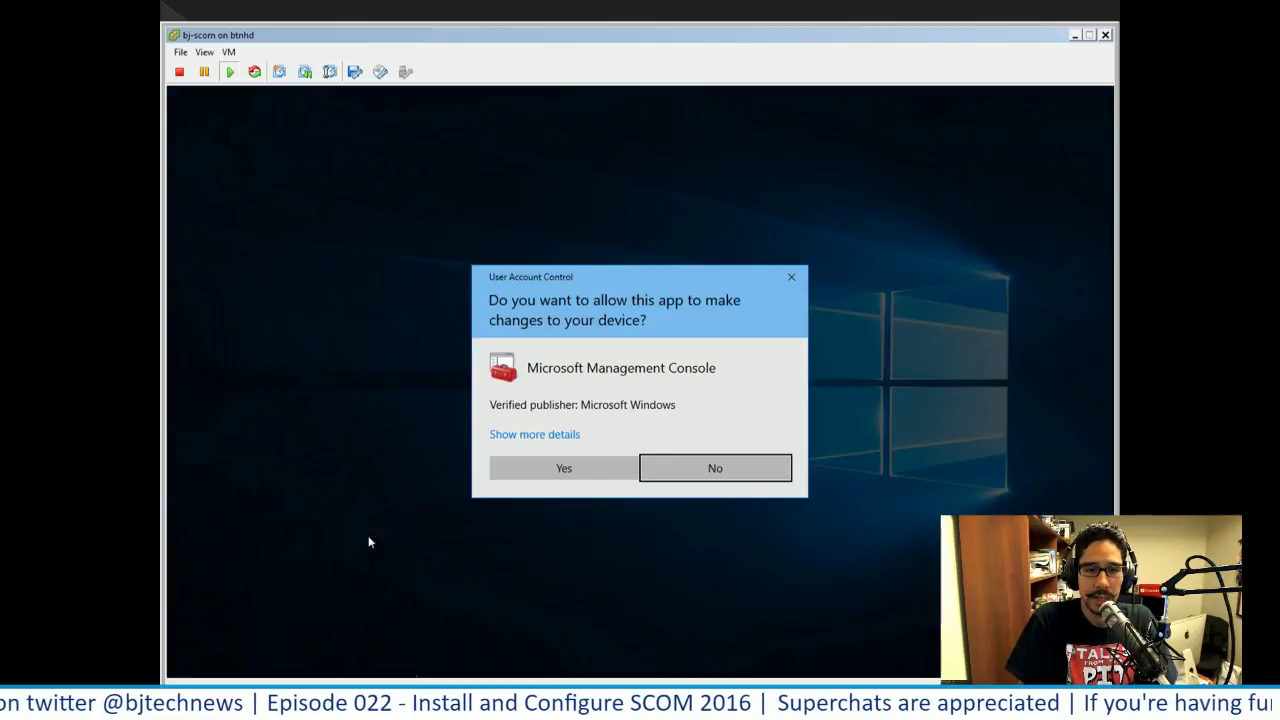
{"action": "left_click", "coordinate": [540, 476]}
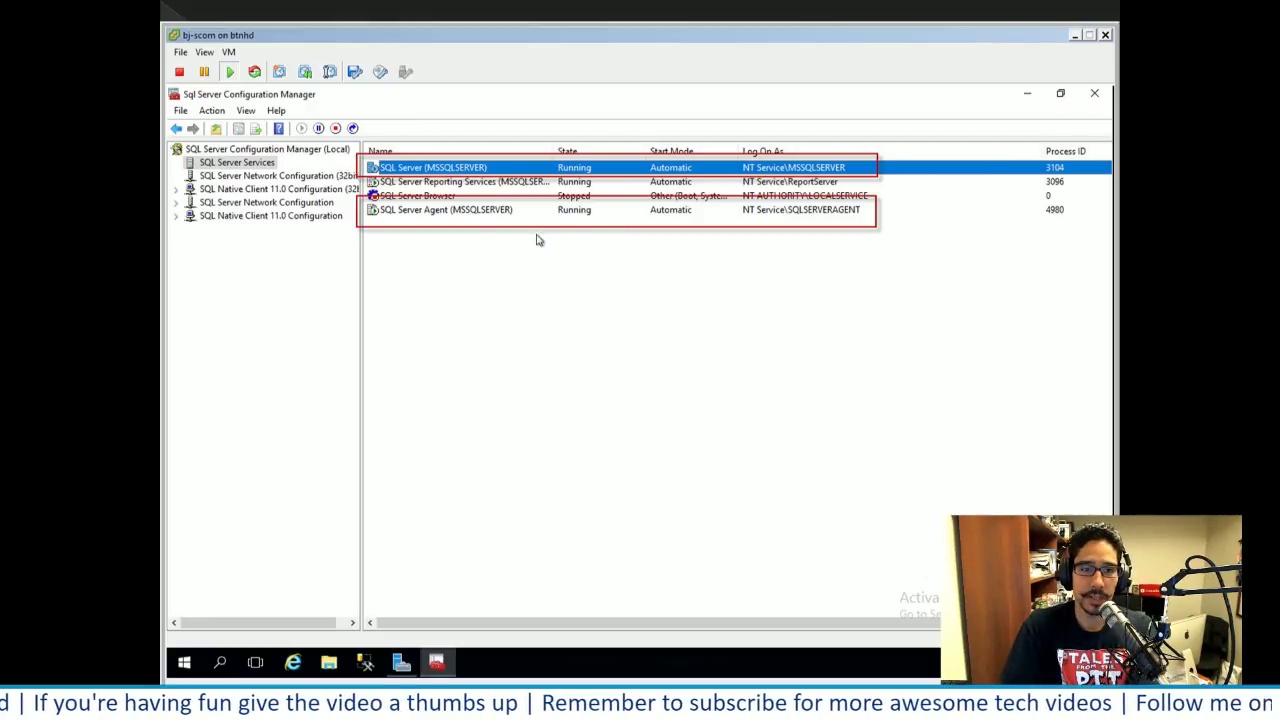
- Open the log-on properties of the SQL Server (MSSQLSERVER) service and browse the locations for selecting its account
{"action": "key", "text": "shift+F10"}
{"action": "left_click", "coordinate": [475, 264]}
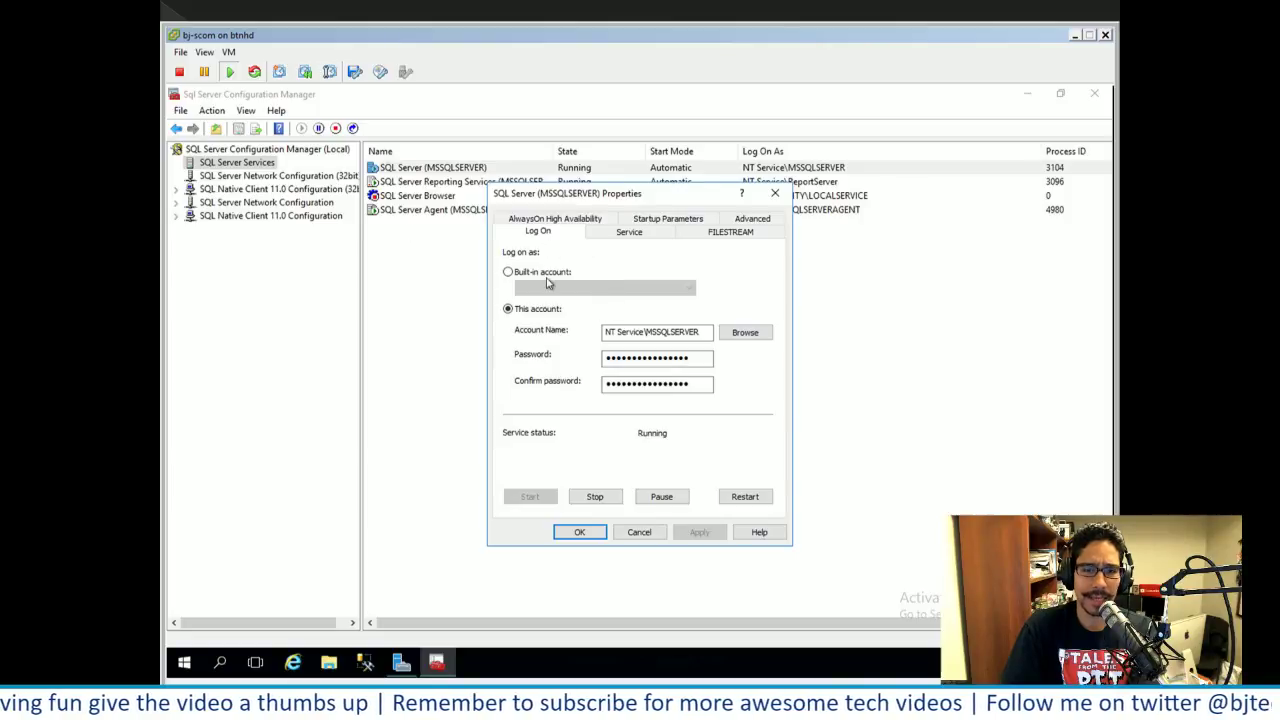
{"action": "key", "text": "alt+b"}
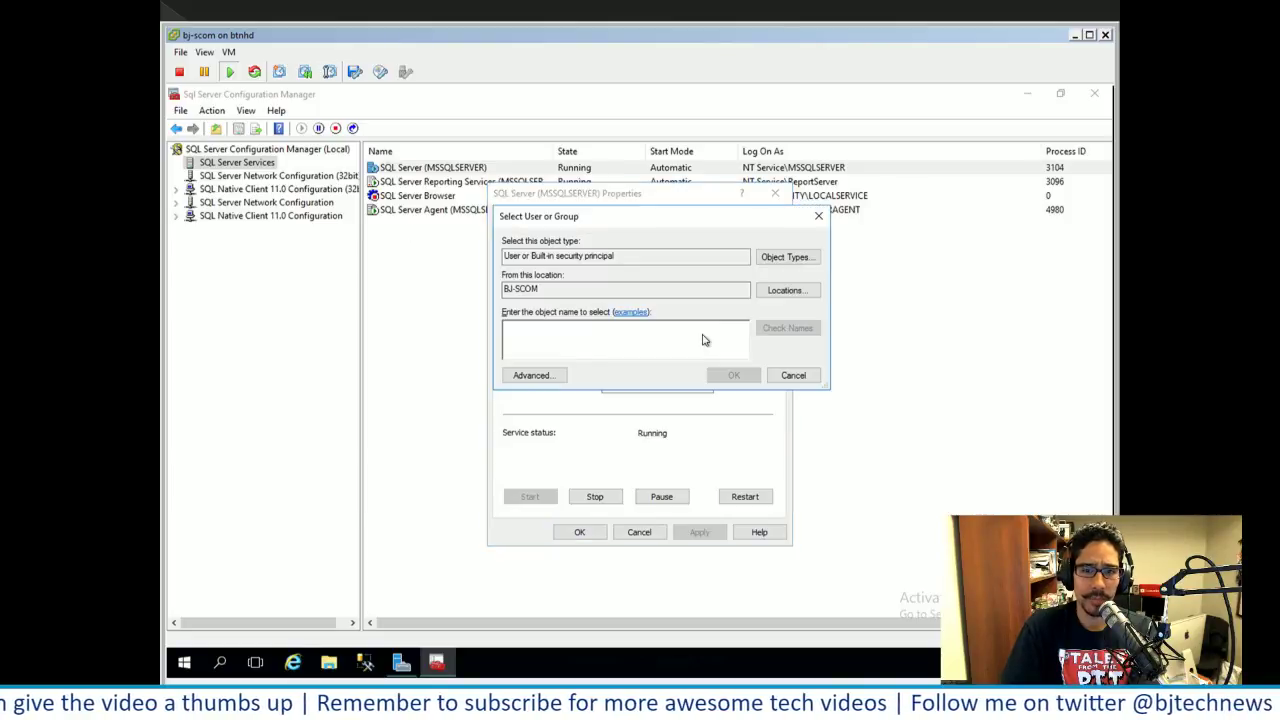
{"action": "key", "text": "alt+l"}
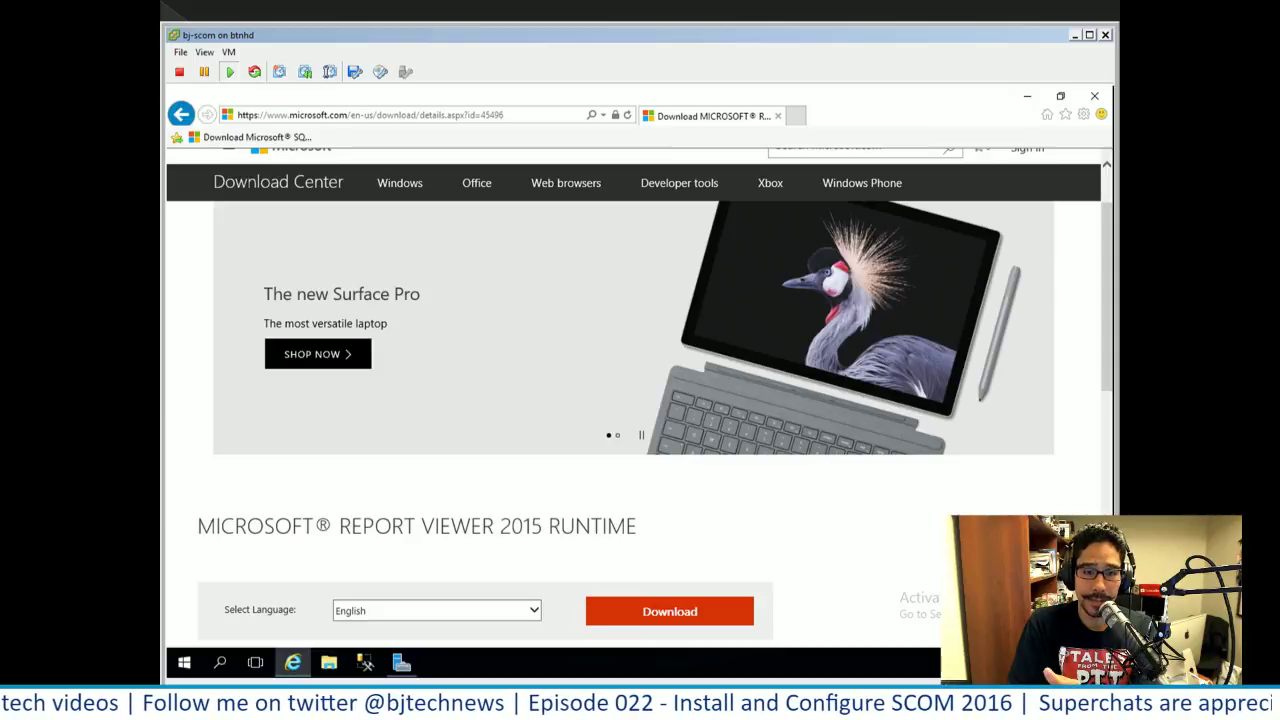
- Run the ReportViewer installer, upgrading the existing Microsoft Report Viewer 2015 Runtime, and run the SQLSysClrTypes installer, allowing SQL Server 2014 to change the device
{"action": "key", "text": "alt+Left"}
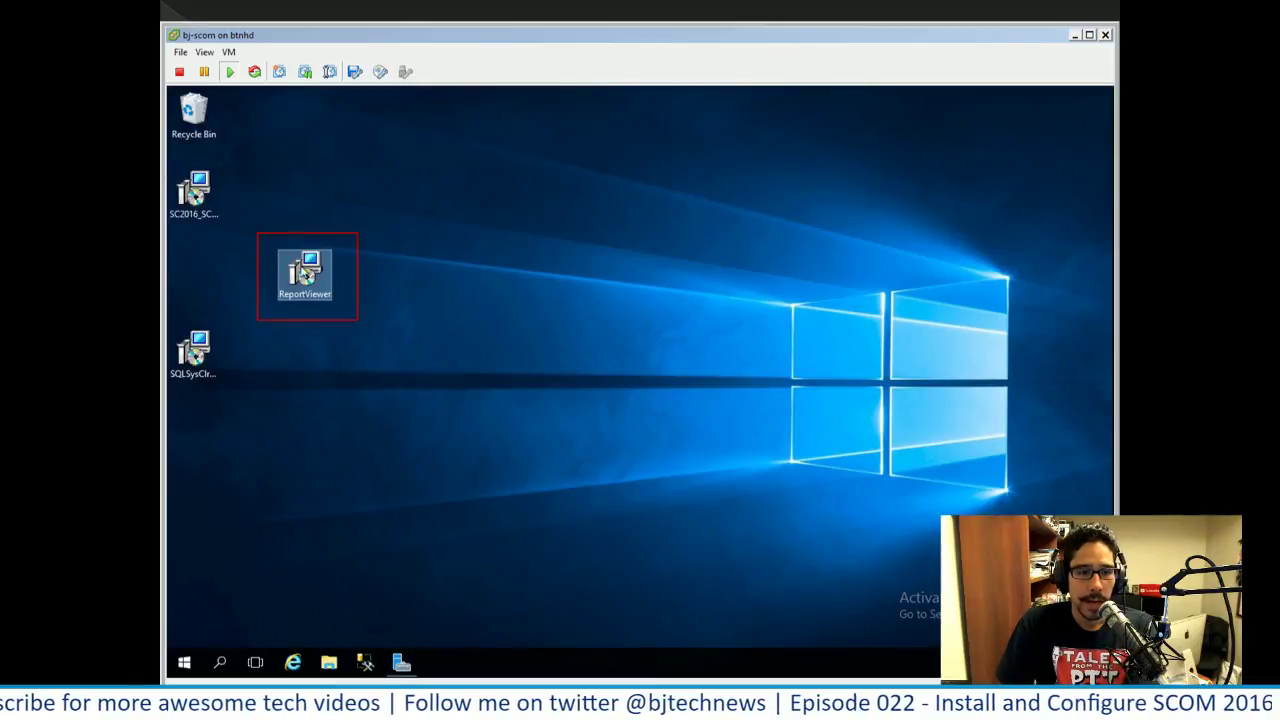
{"action": "double_click", "coordinate": [320, 293]}
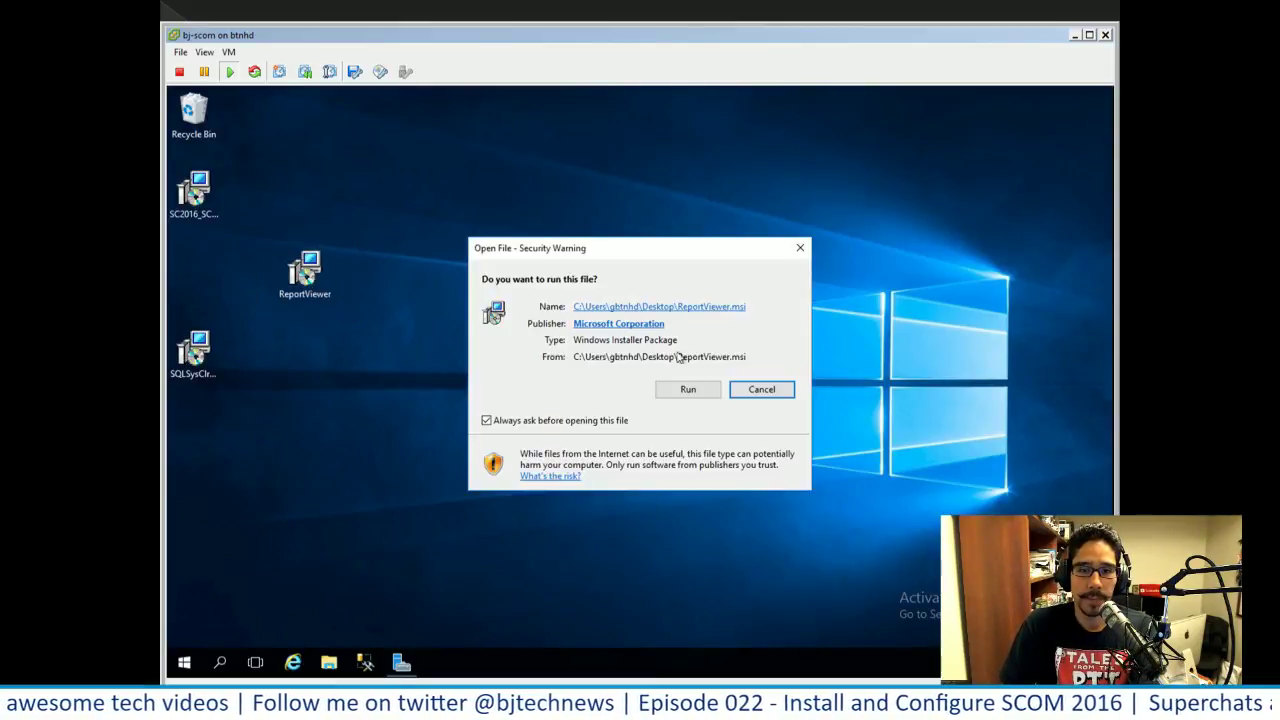
{"action": "left_click", "coordinate": [680, 390]}
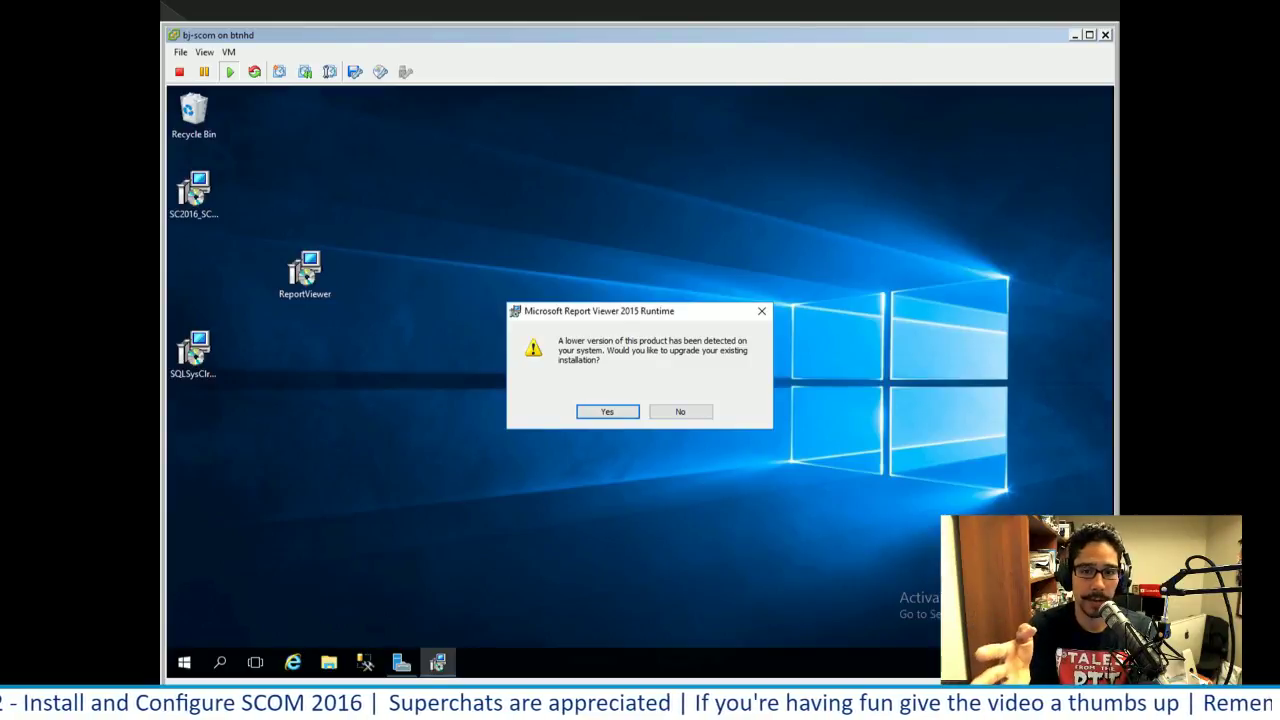
{"action": "key", "text": "Return"}
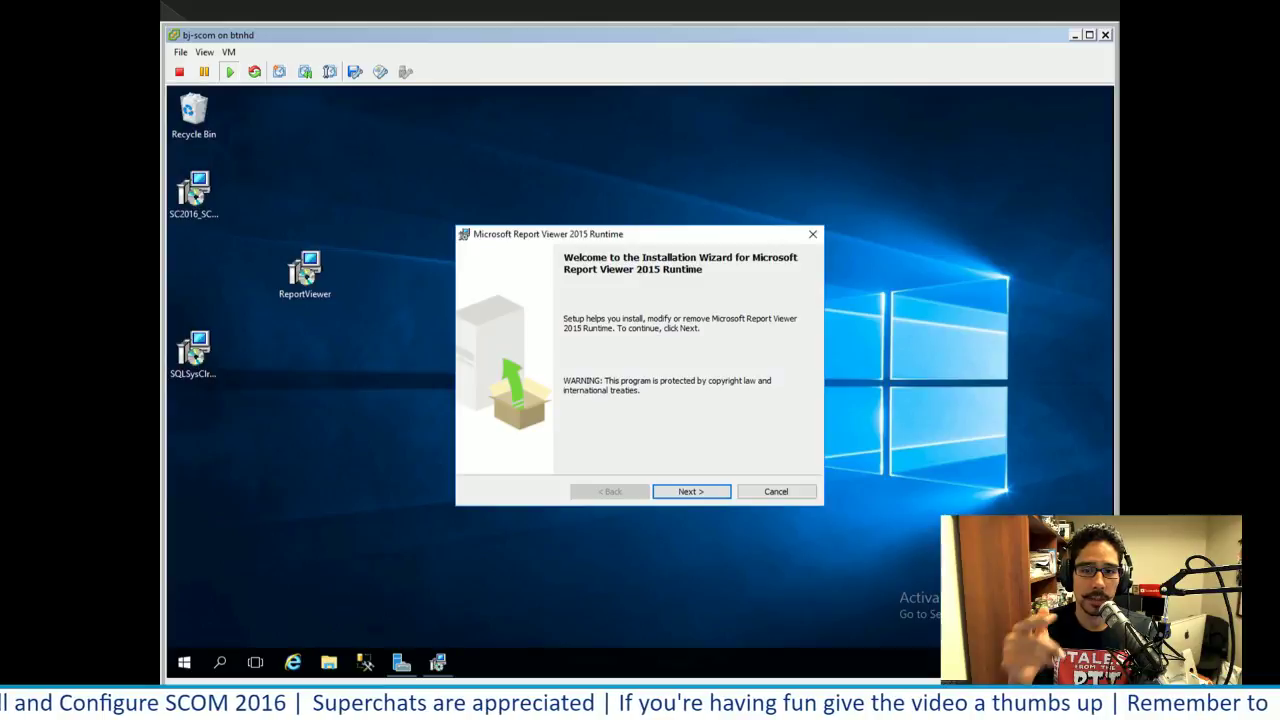
{"action": "key", "text": "Return"}
{"action": "key", "text": "Return"}
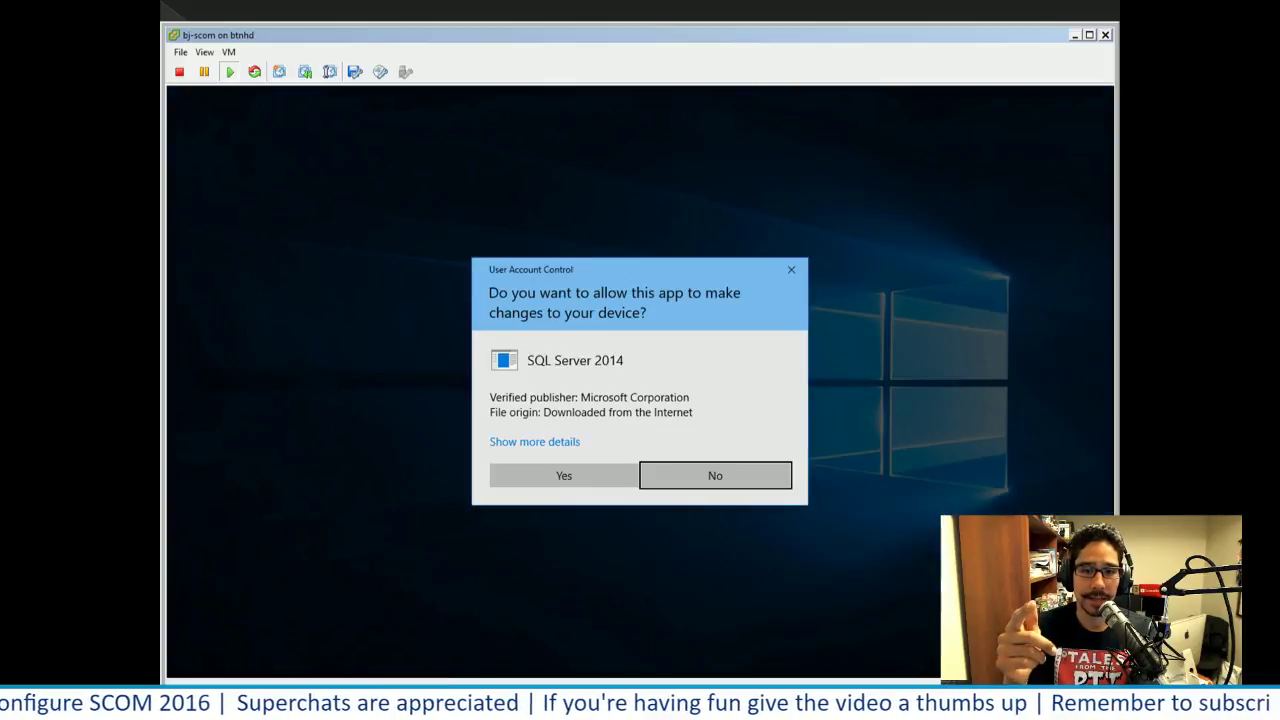
{"action": "key", "text": "Return"}
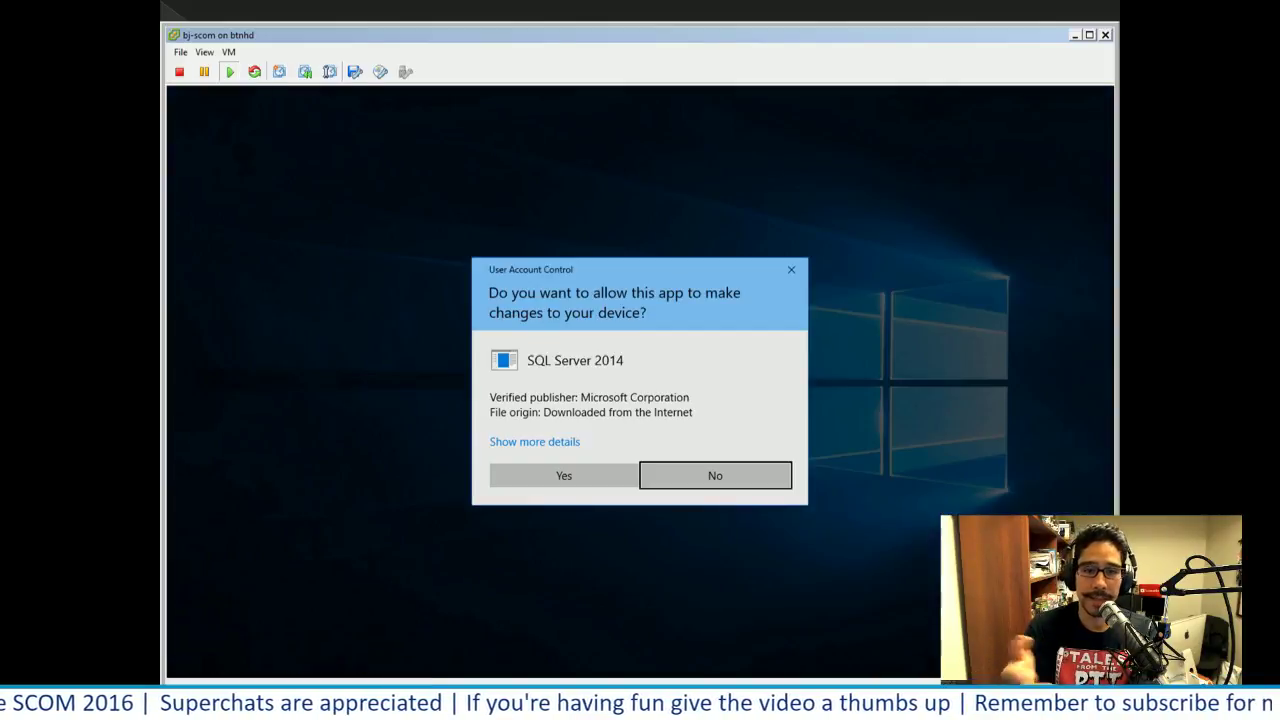
{"action": "key", "text": "alt+y"}
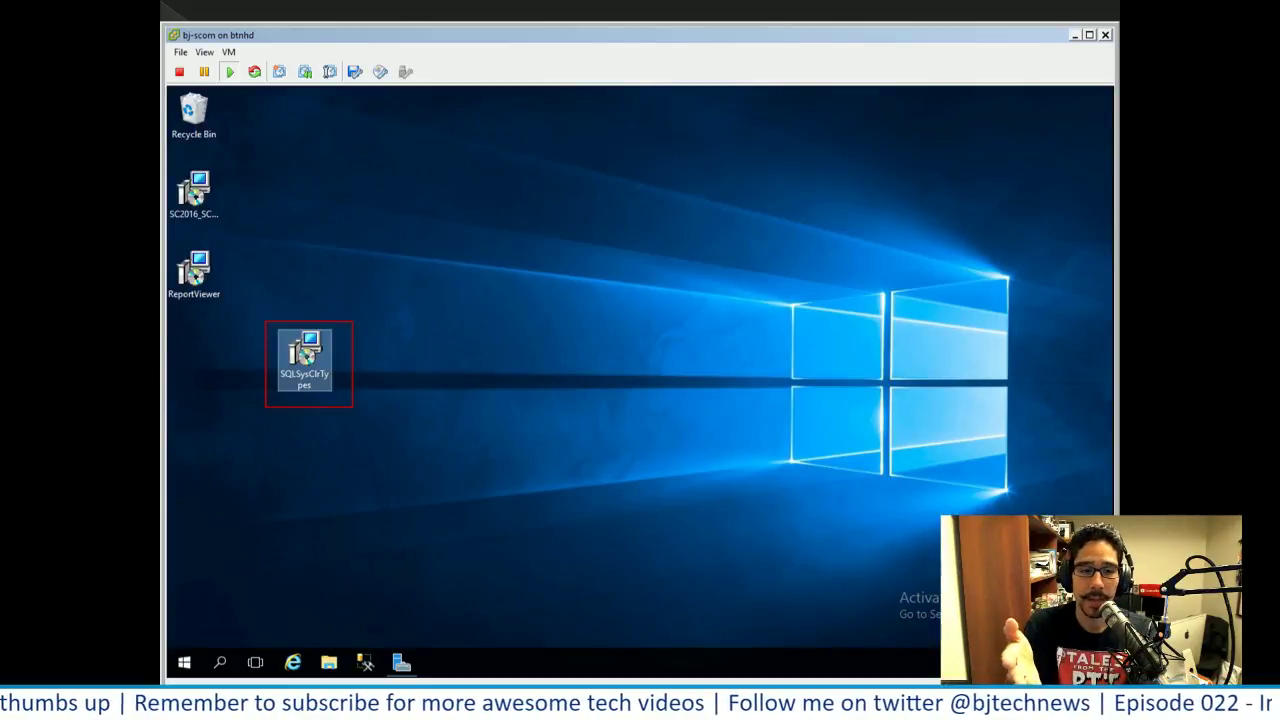
{"action": "key", "text": "alt+r"}
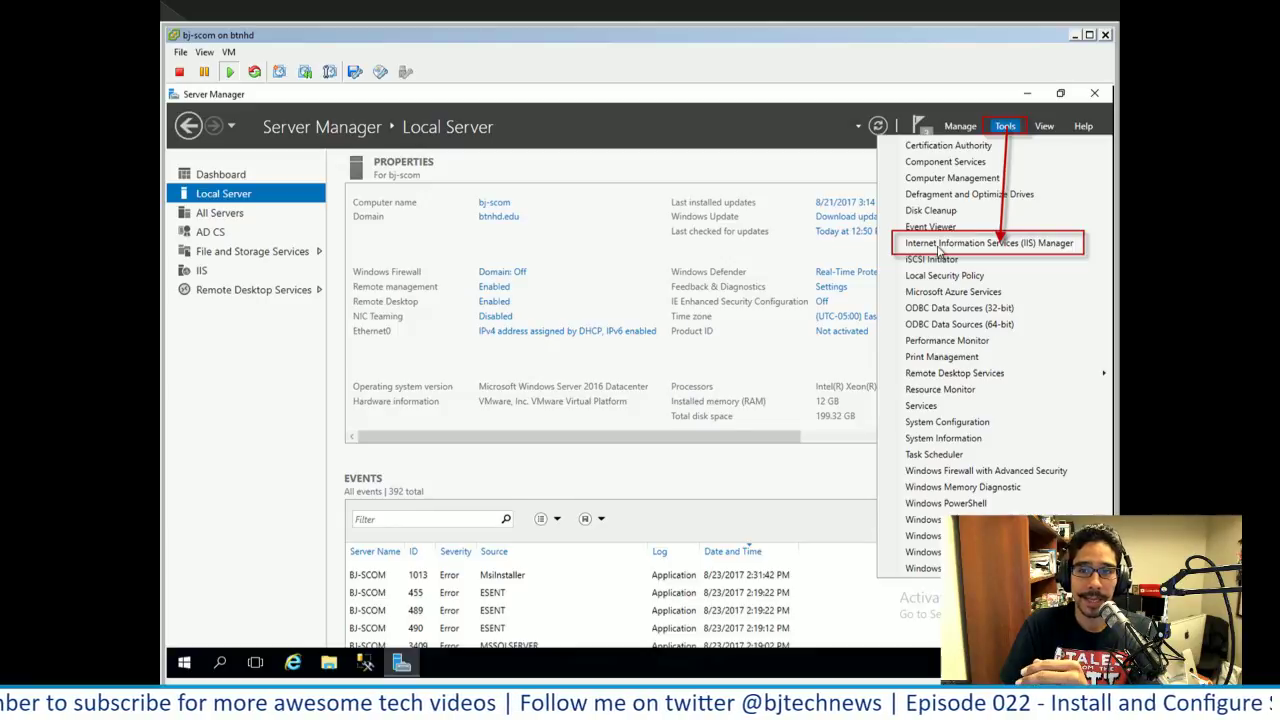
- Open IIS Manager and examine the SSL certificate and its issuer in the Default Web Site's https binding on port 443
{"action": "left_click", "coordinate": [1011, 249]}
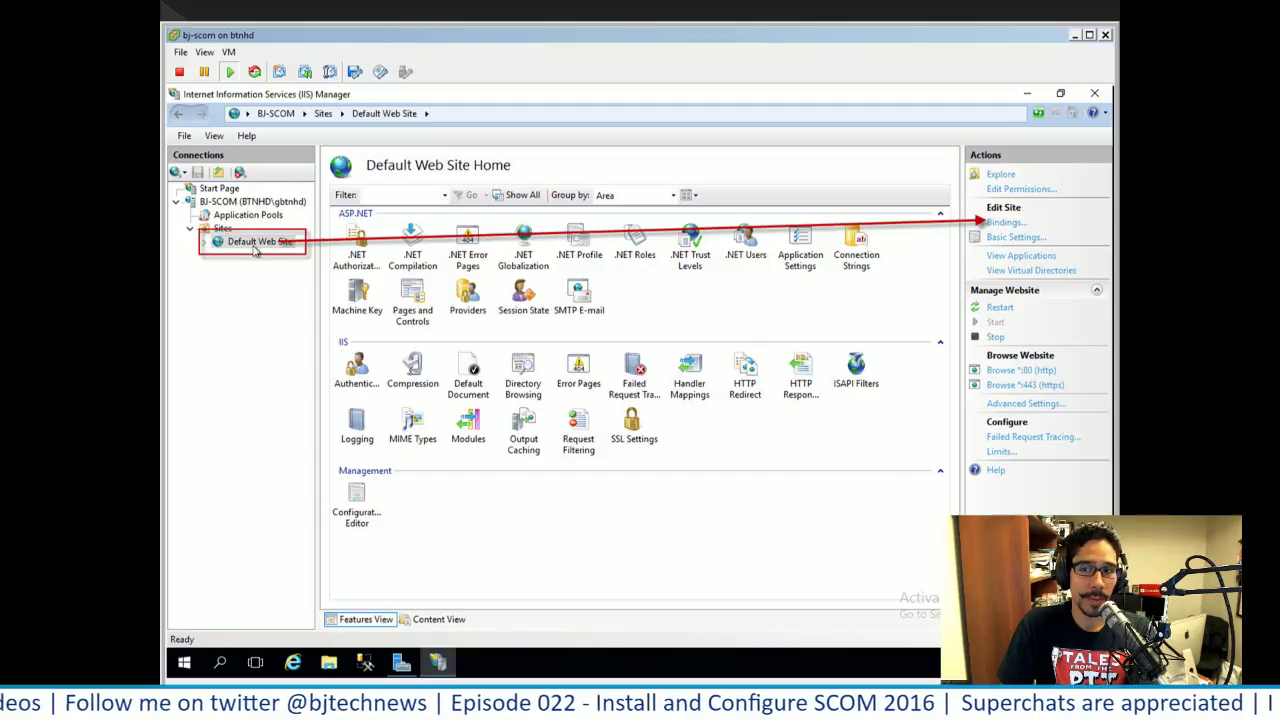
{"action": "left_click", "coordinate": [1003, 222]}
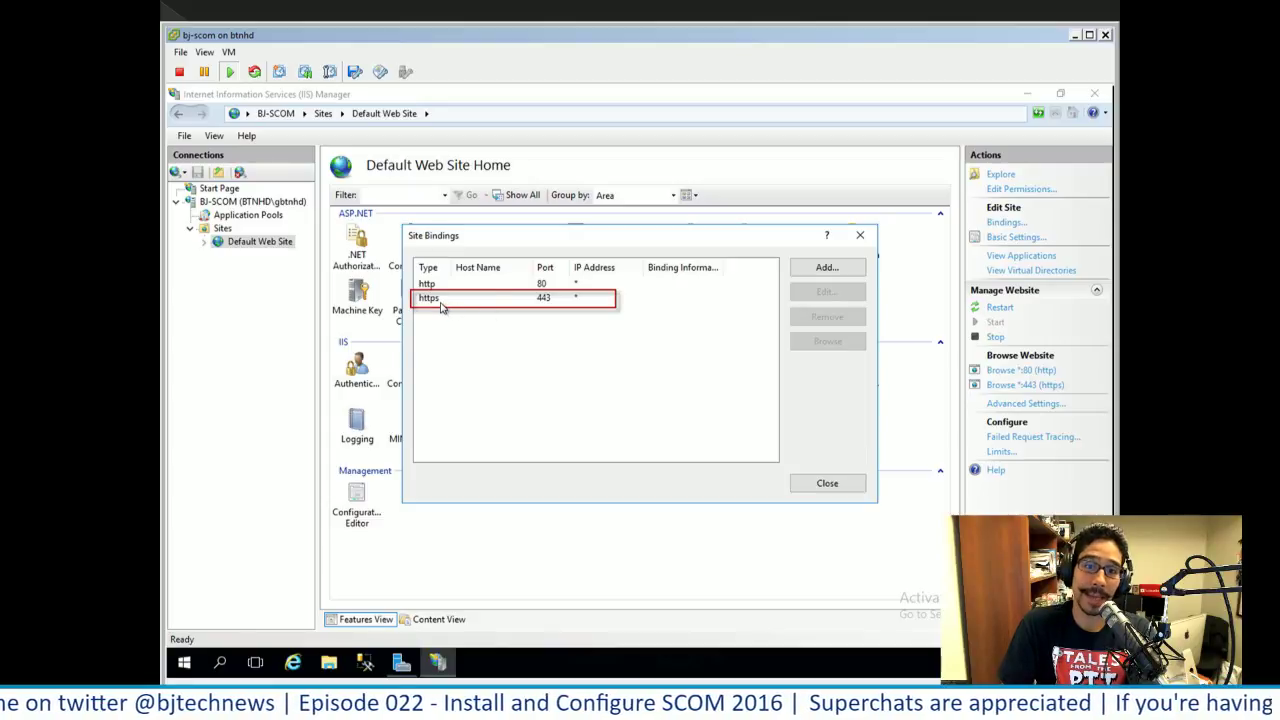
{"action": "double_click", "coordinate": [560, 305]}
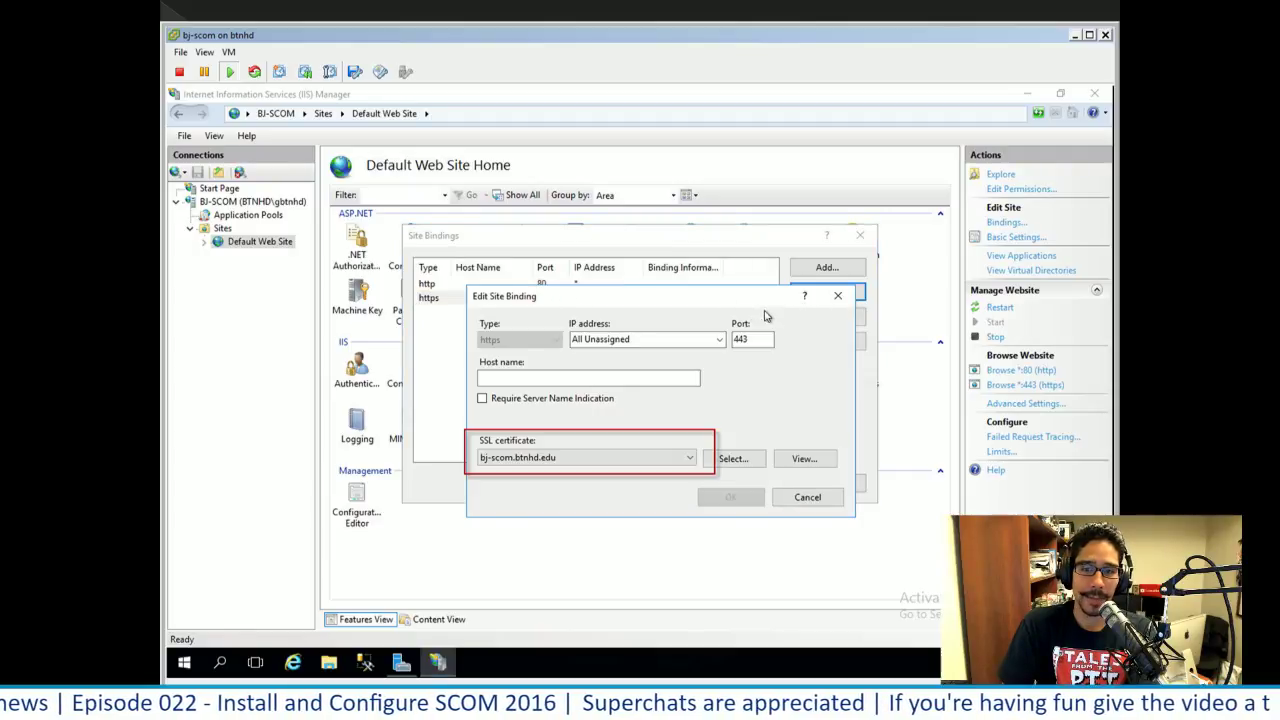
{"action": "key", "text": "Escape"}
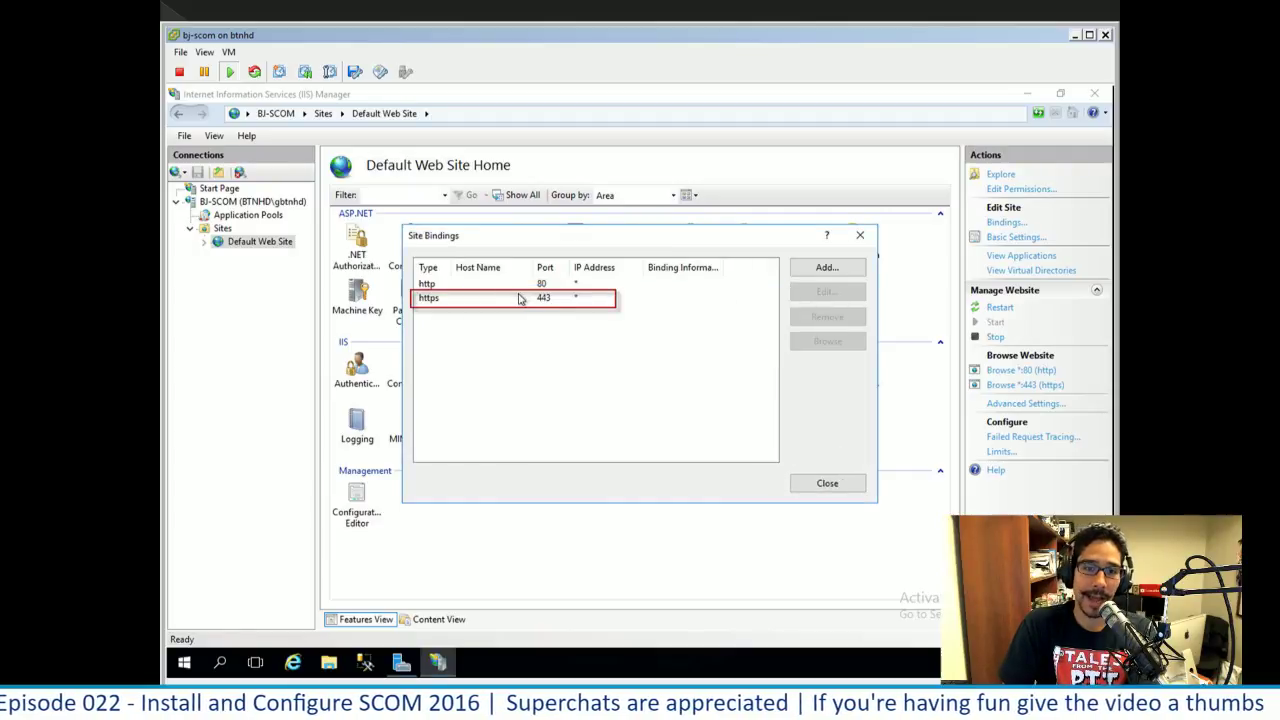
{"action": "left_click", "coordinate": [812, 295]}
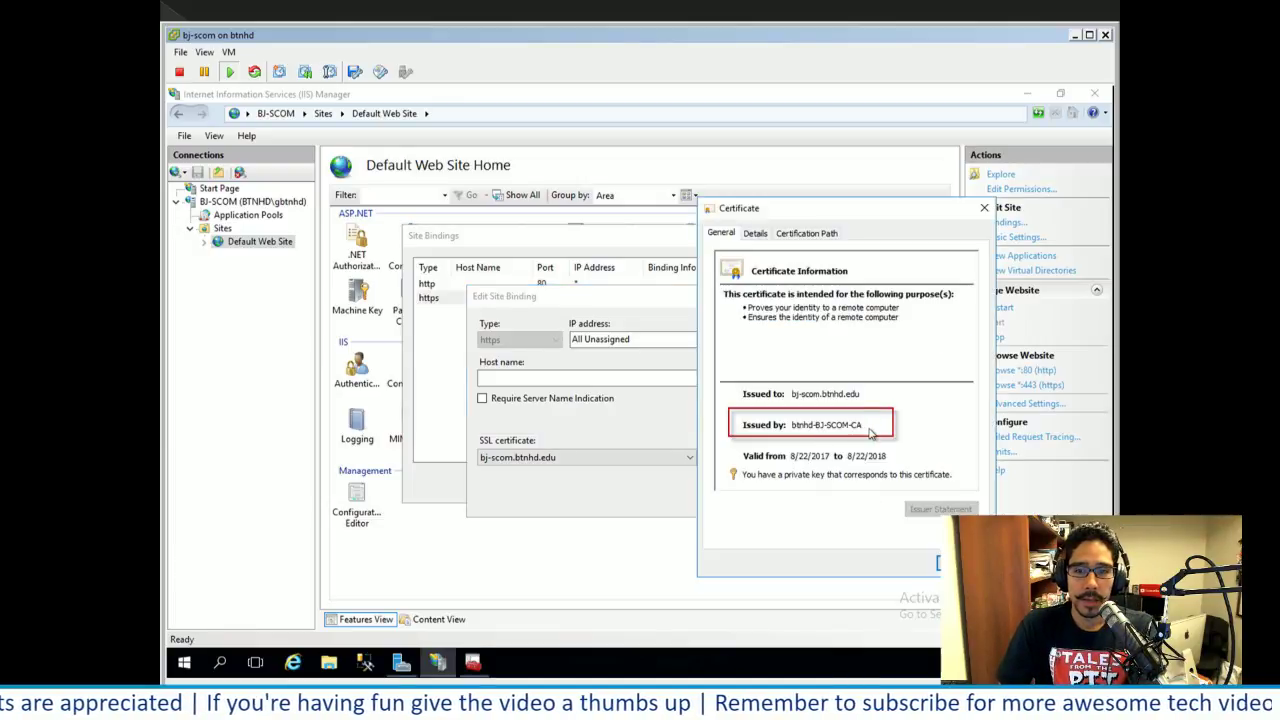
{"action": "key", "text": "Escape"}
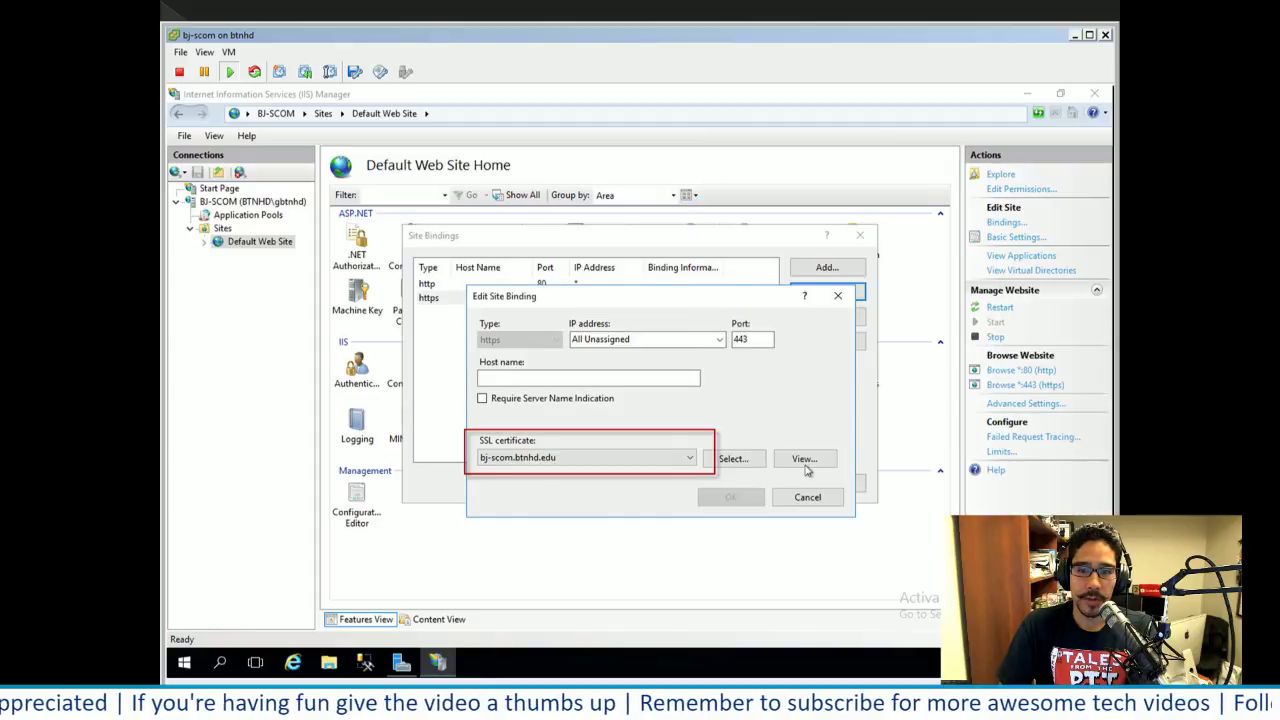
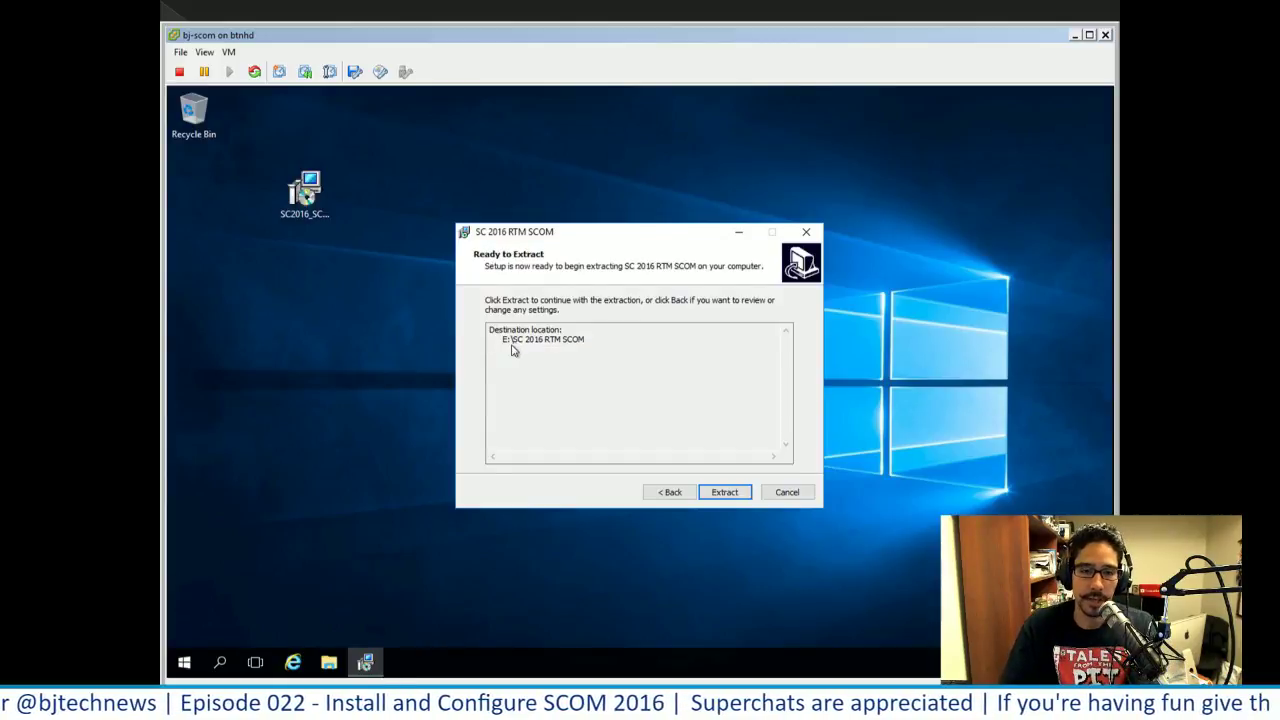
- Extract the SC 2016 RTM SCOM files to E:\SC 2016 RTM SCOM and launch Setup, allowing it to change the device
{"action": "key", "text": "Return"}
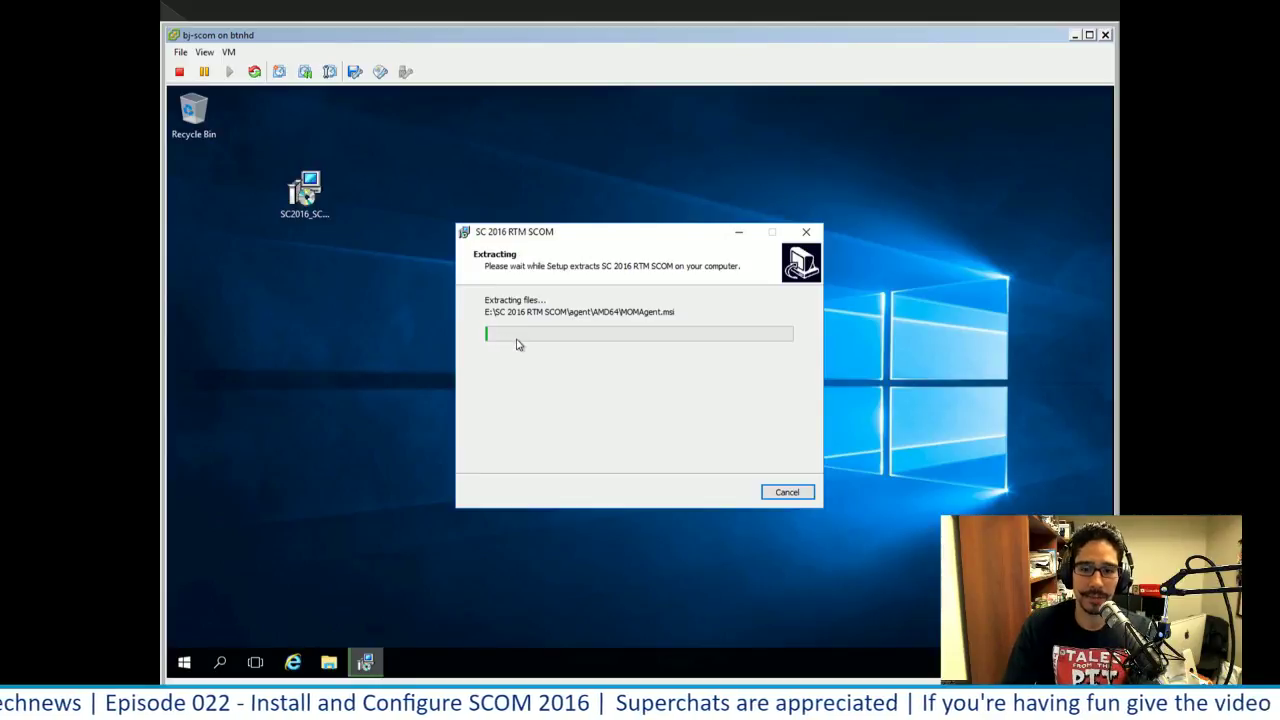
{"action": "key", "text": "Return"}
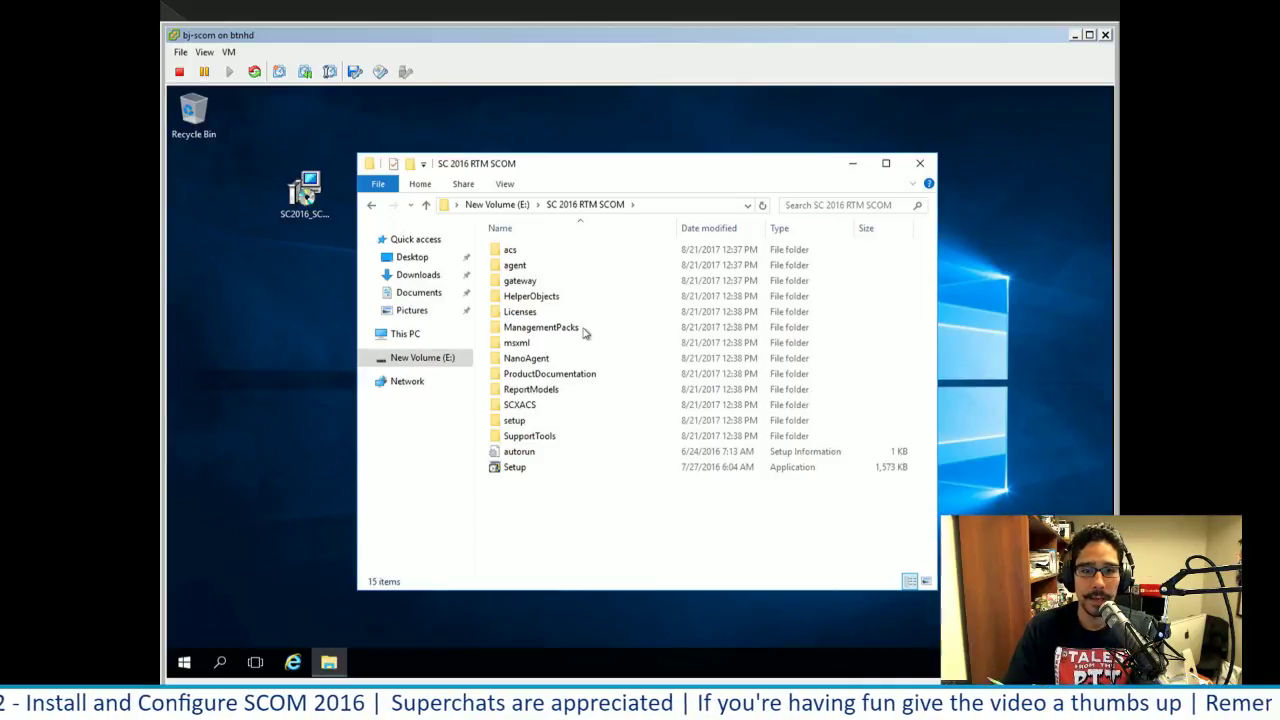
{"action": "double_click", "coordinate": [514, 467]}
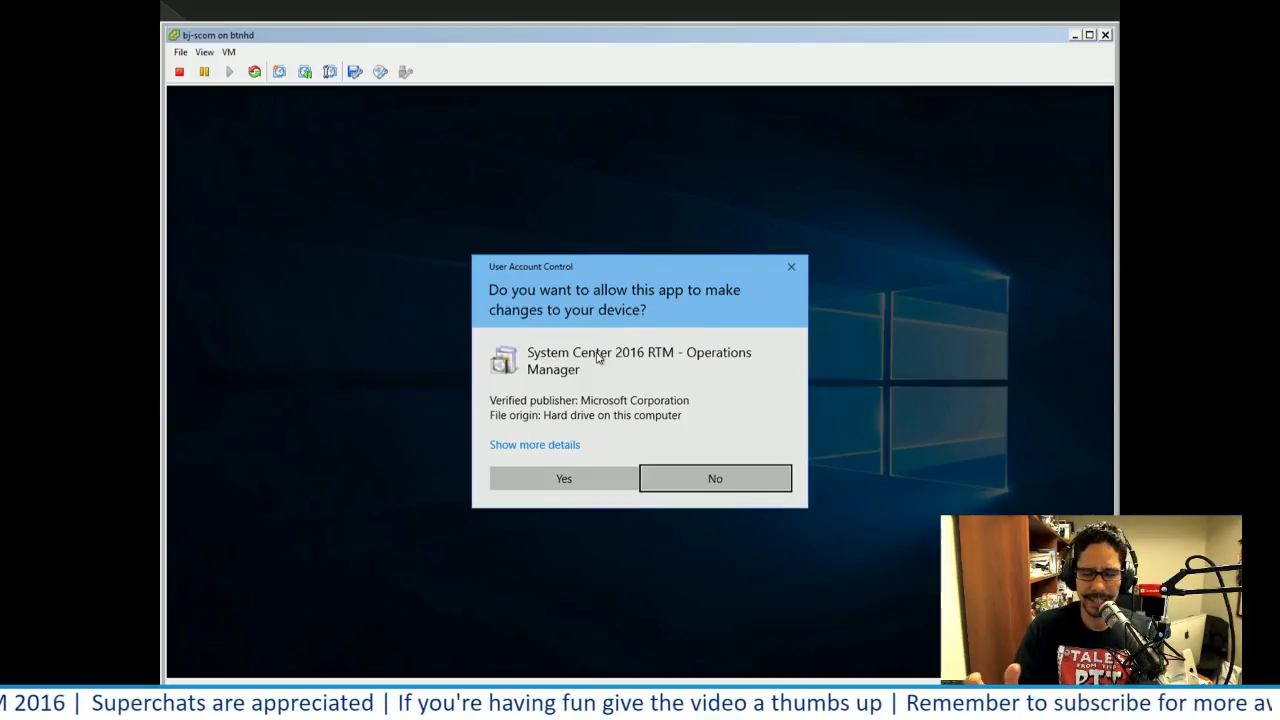
{"action": "key", "text": "alt+y"}
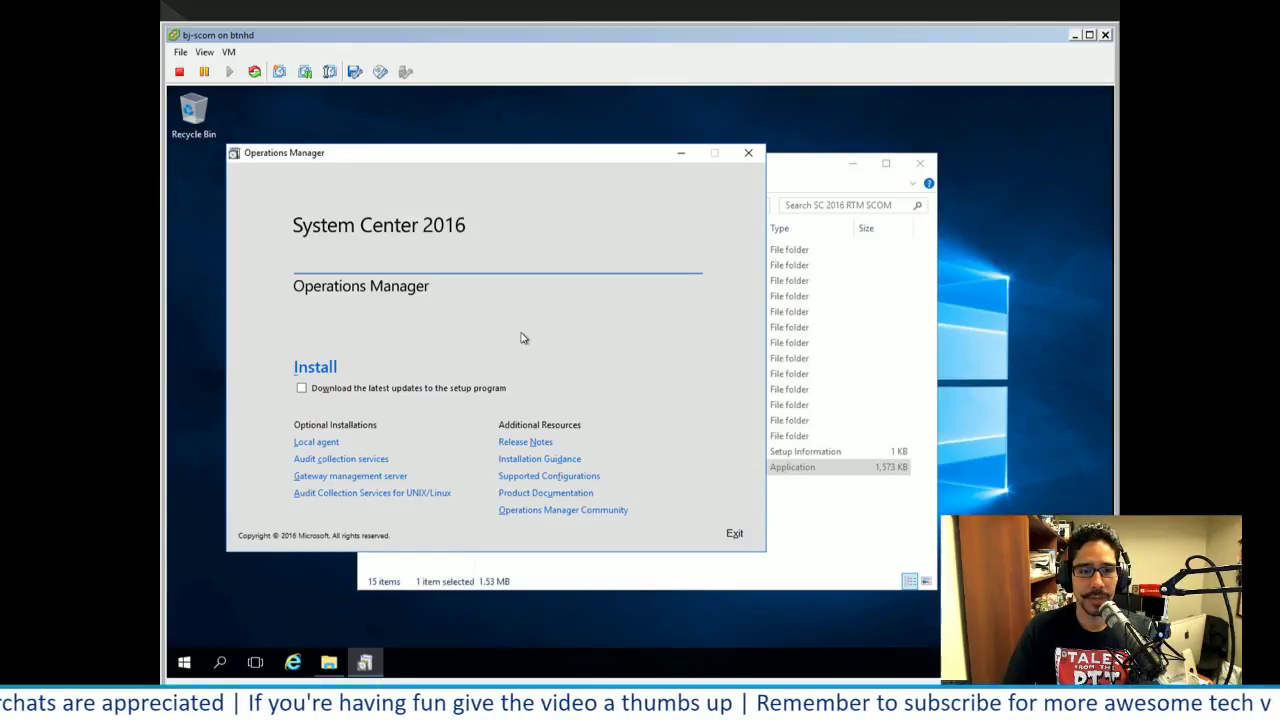
- Start the Operations Manager installation with the Management server and Web console features in the default location, and accept the license terms
{"action": "left_click", "coordinate": [328, 370]}
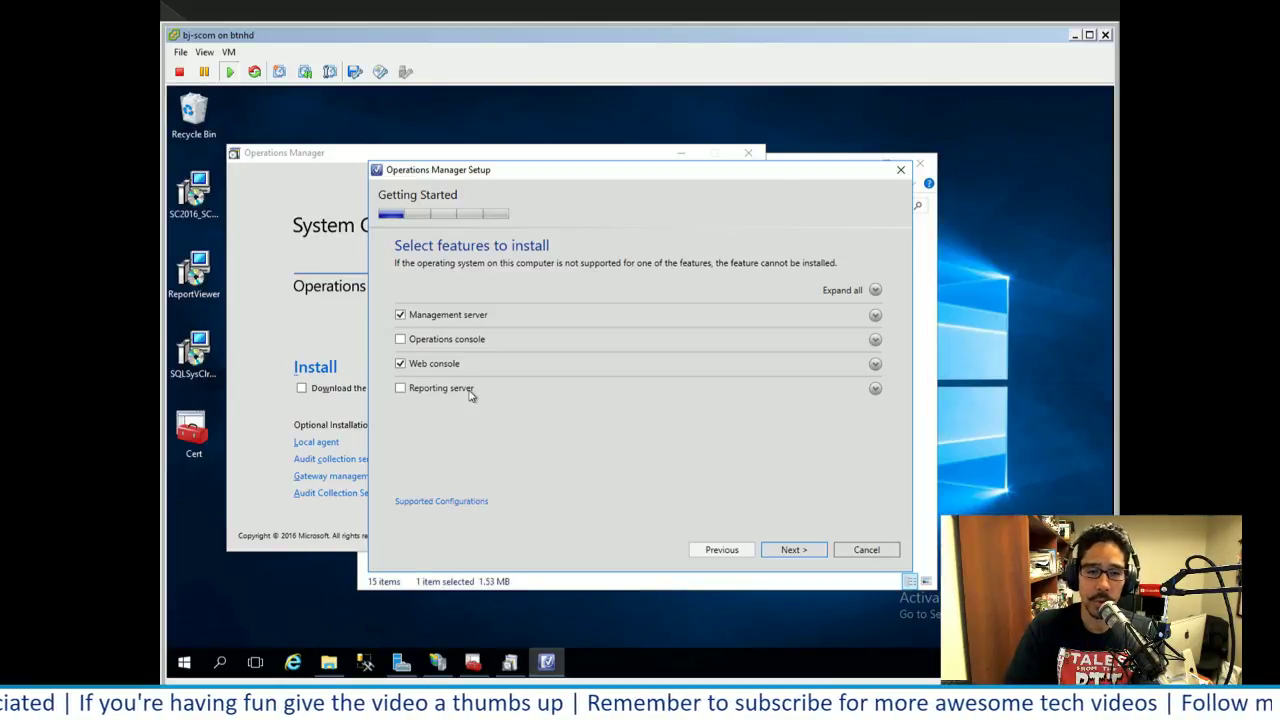
{"action": "key", "text": "Return"}
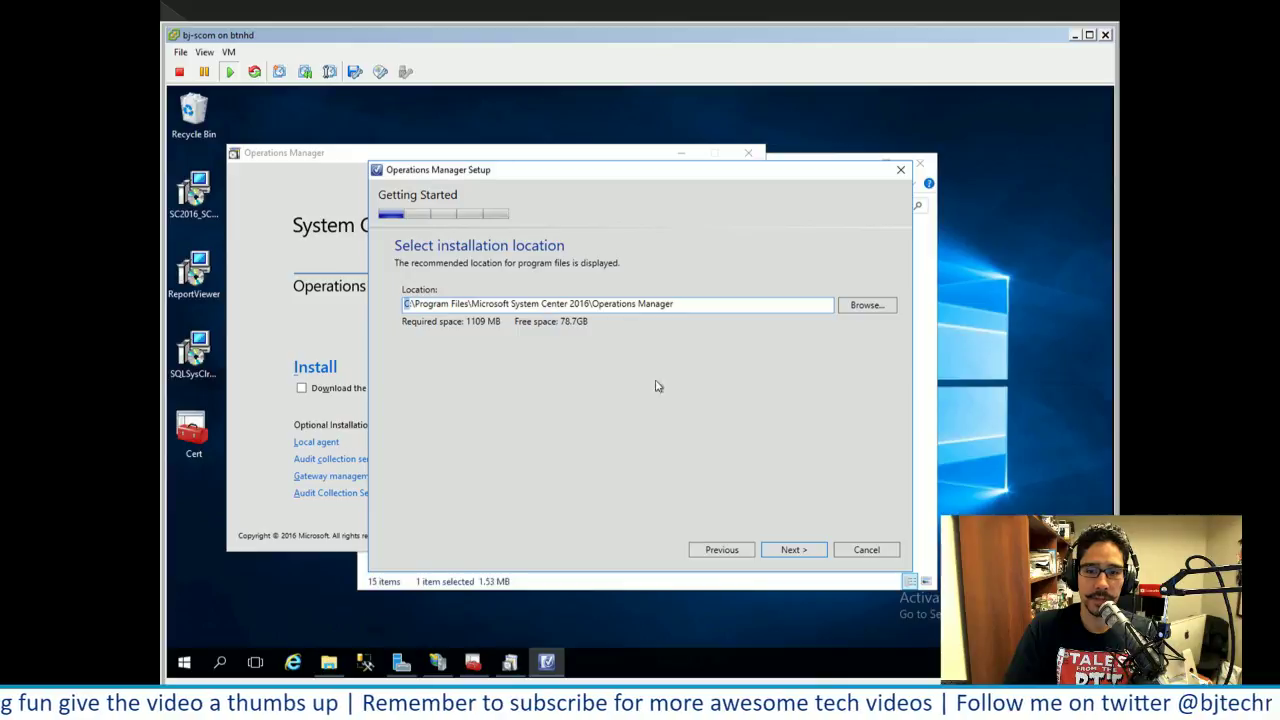
{"action": "key", "text": "Return"}
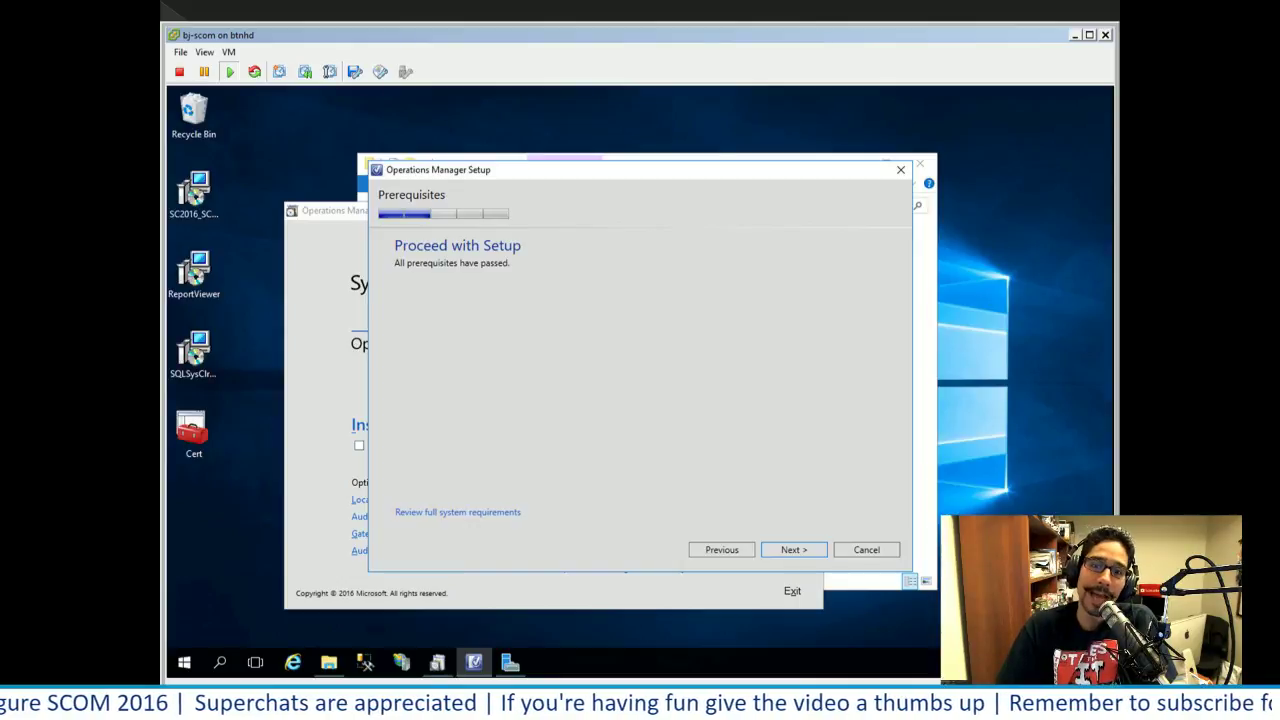
{"action": "key", "text": "Return"}
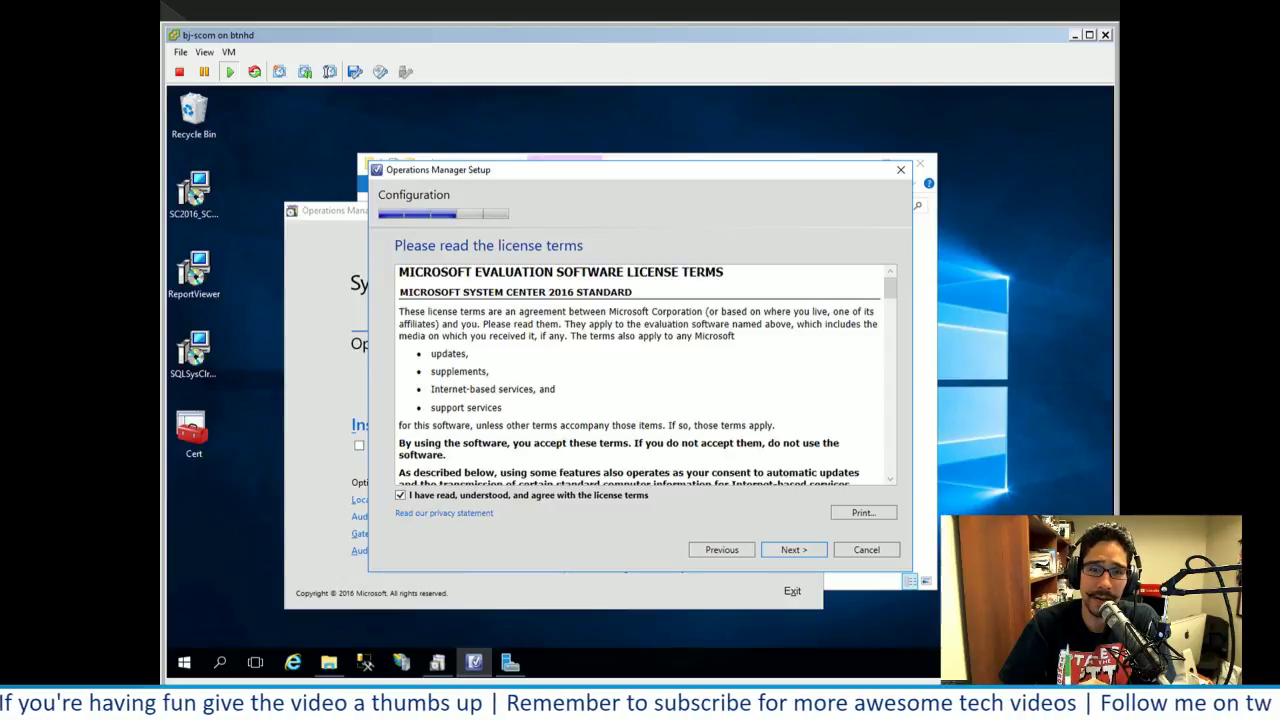
{"action": "key", "text": "Return"}
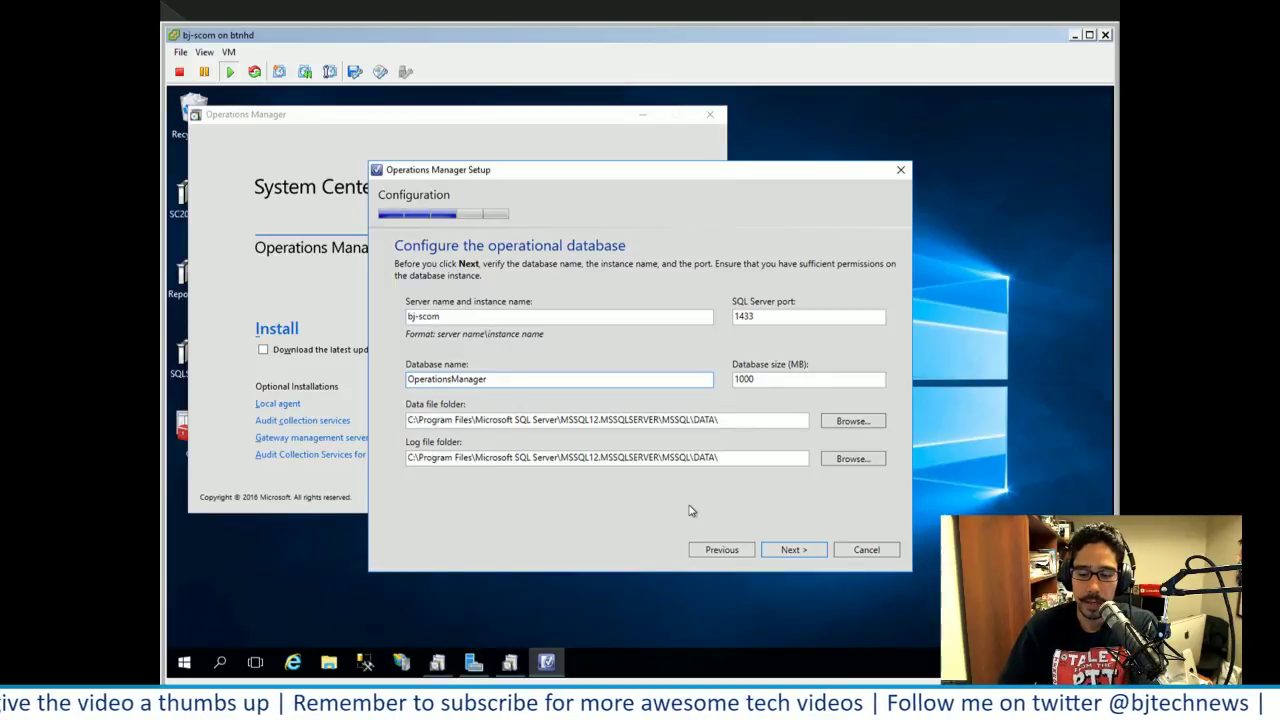
- Configure the OperationsManager operational database on bj-scom, port 1433, and create a new OperationsManagerDW data warehouse on the same server
{"action": "key", "text": "Return"}
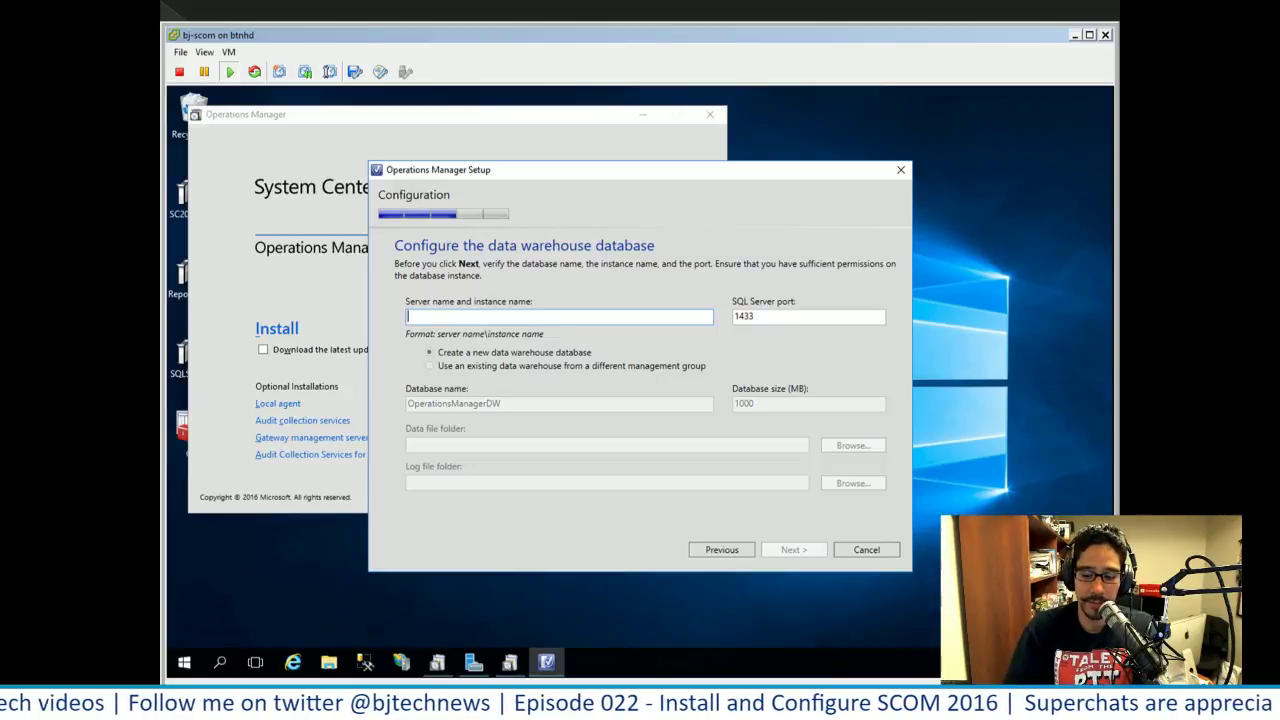
{"action": "type", "text": "bj-scom"}
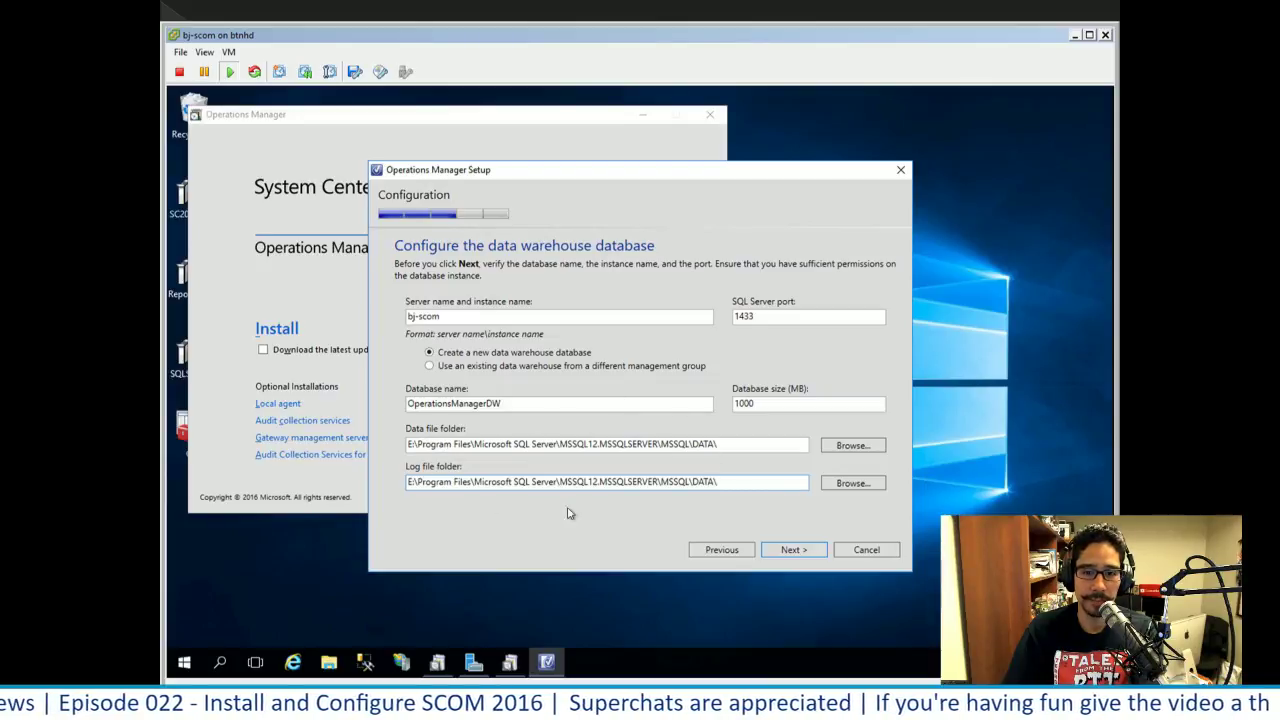
{"action": "key", "text": "Return"}
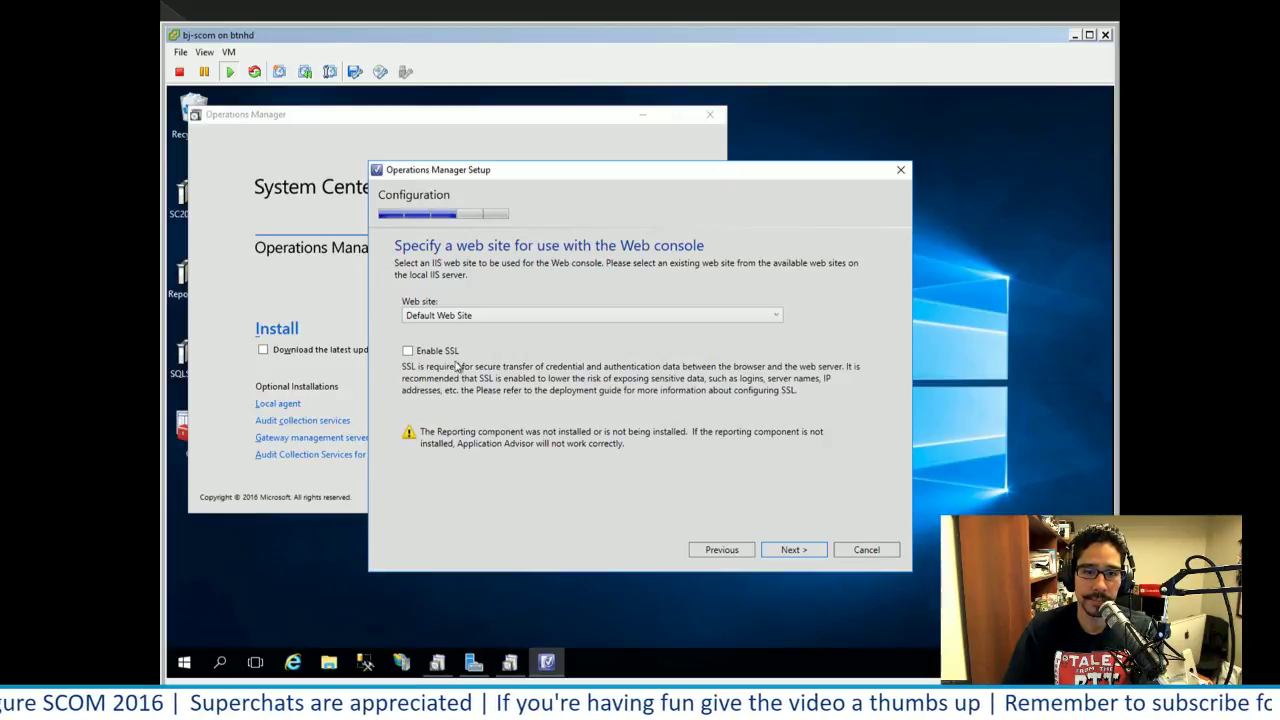
- Use Default Web Site with Mixed Authentication for the Web console, and enter domain accounts and passwords for all four Operations Manager accounts
{"action": "key", "text": "Return"}
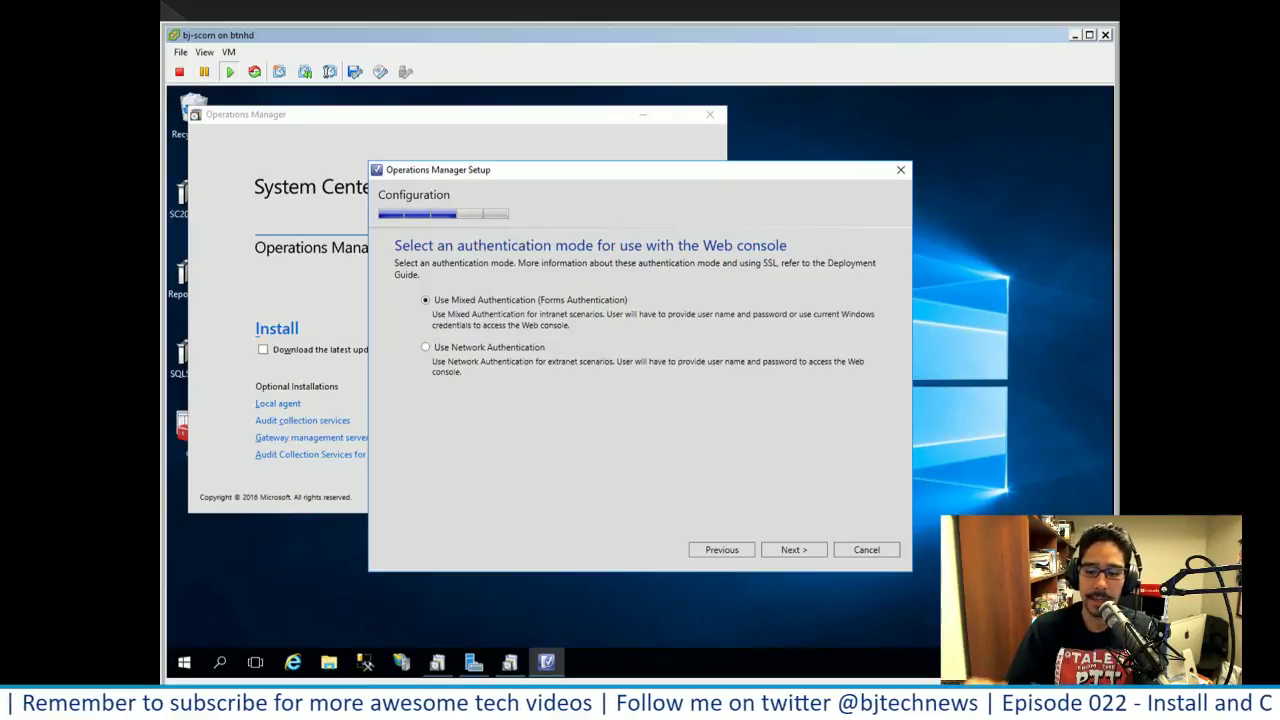
{"action": "key", "text": "Return"}
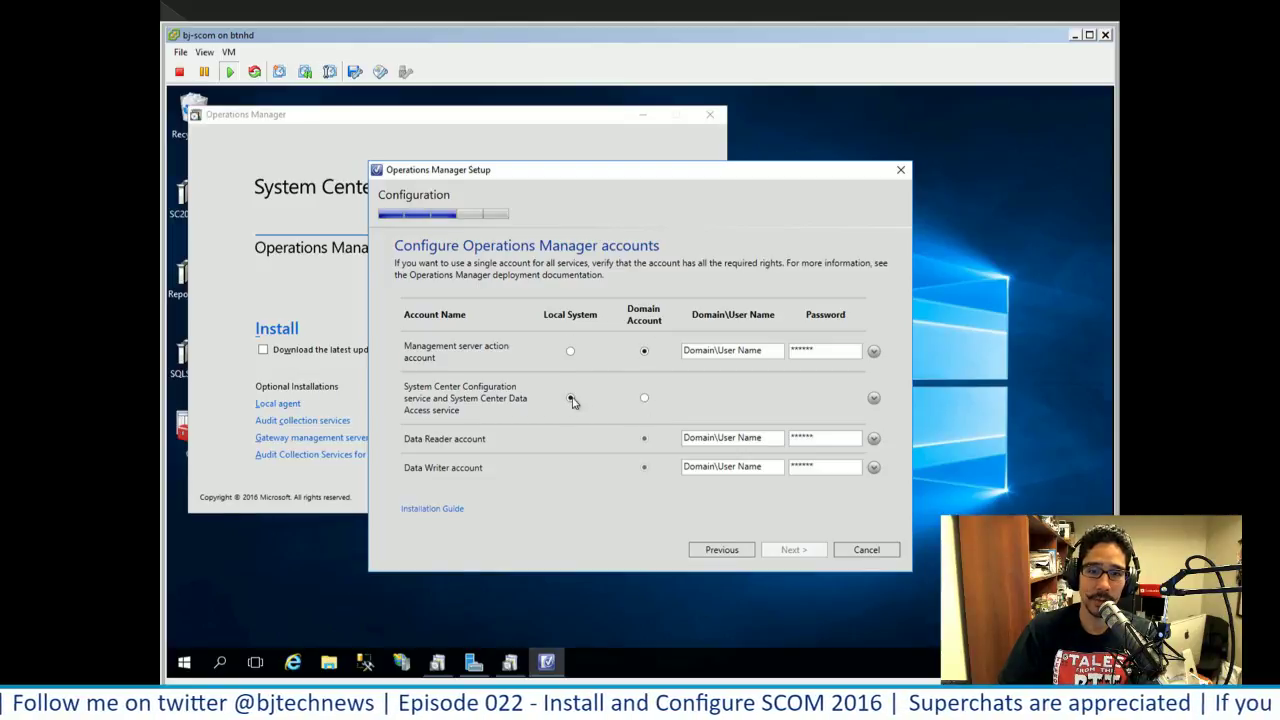
{"action": "left_click", "coordinate": [646, 399]}
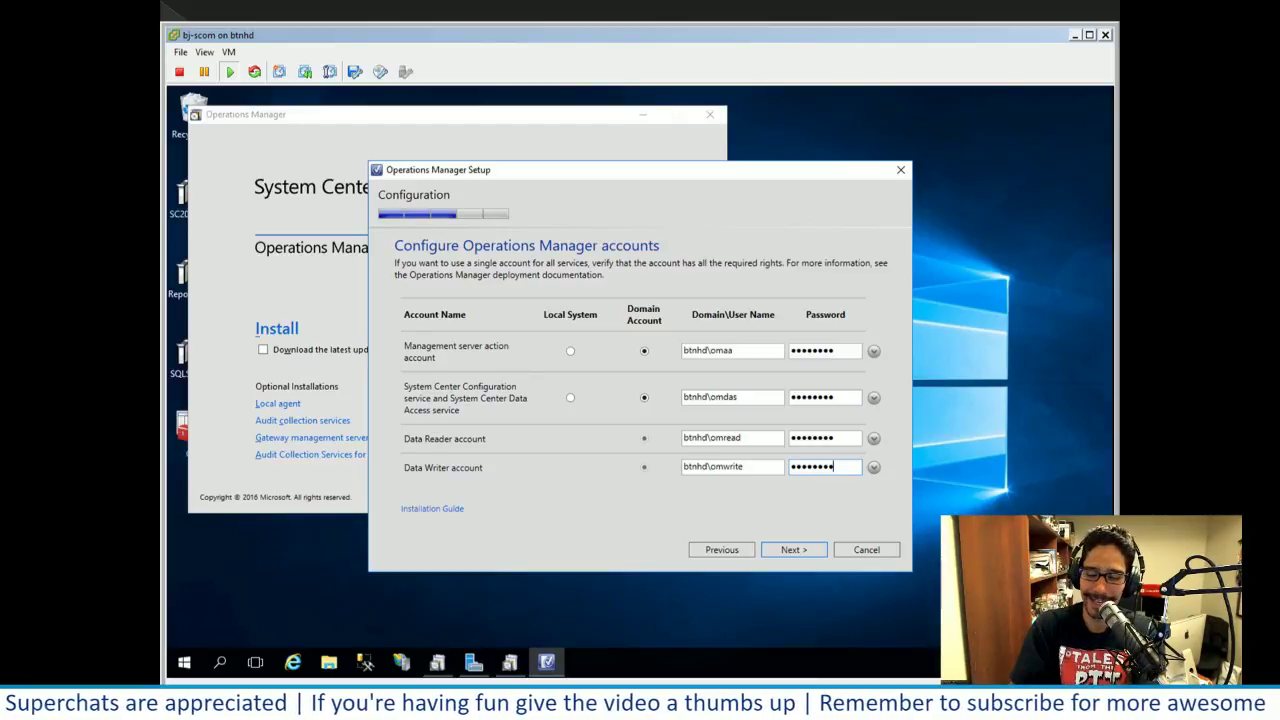
{"action": "key", "text": "Return"}
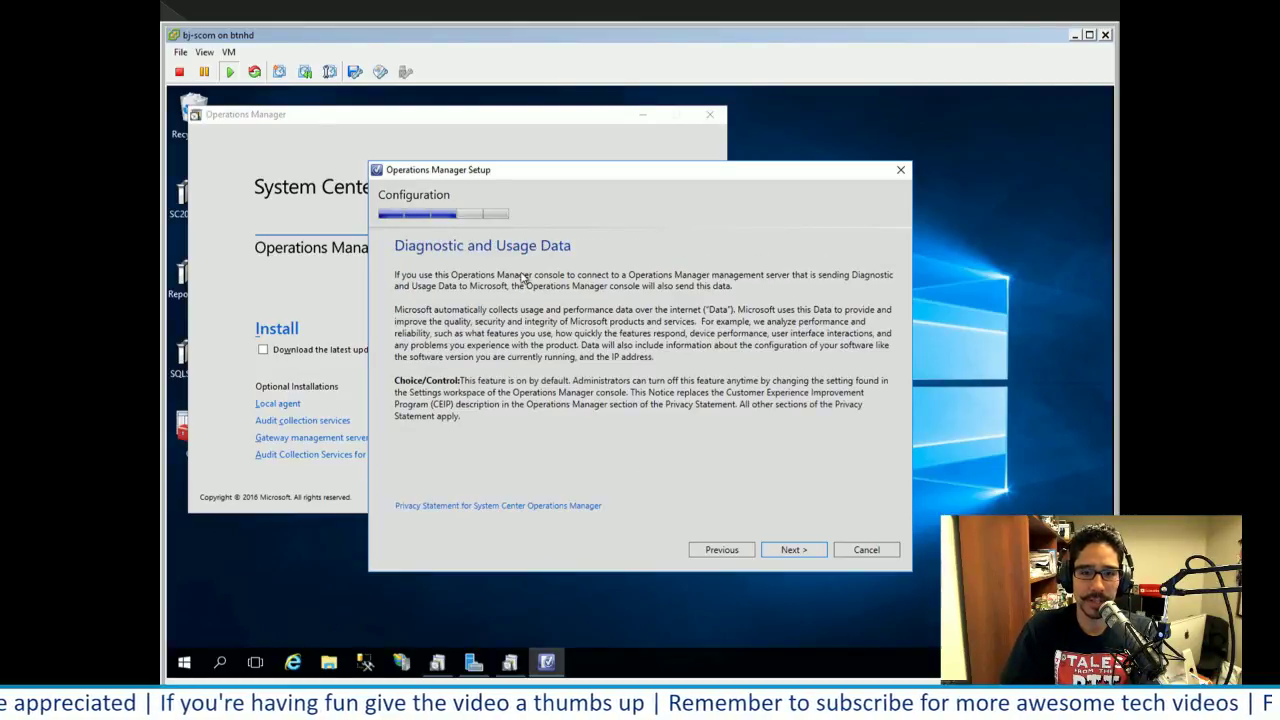
- Continue past the diagnostic data notice, set Microsoft Update to Off and start the management server installation
{"action": "key", "text": "Return"}
{"action": "key", "text": "alt+p"}
{"action": "key", "text": "Return"}
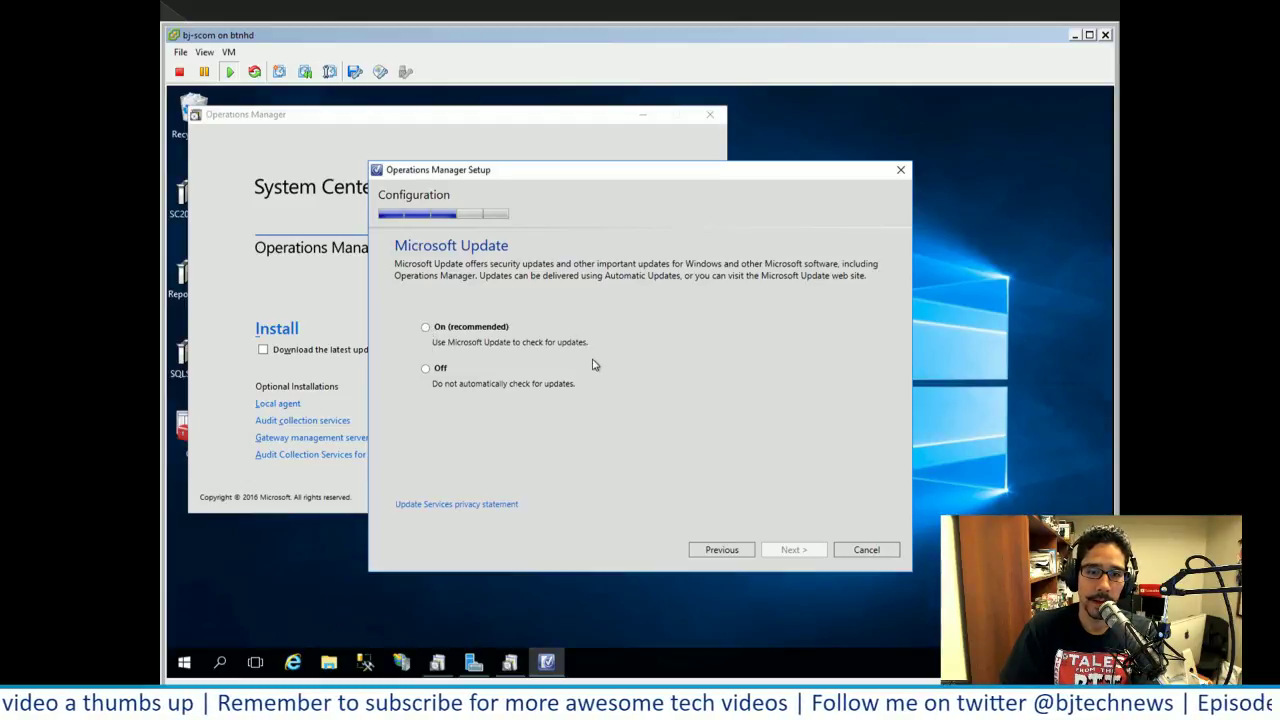
{"action": "left_click", "coordinate": [441, 369]}
{"action": "key", "text": "Return"}
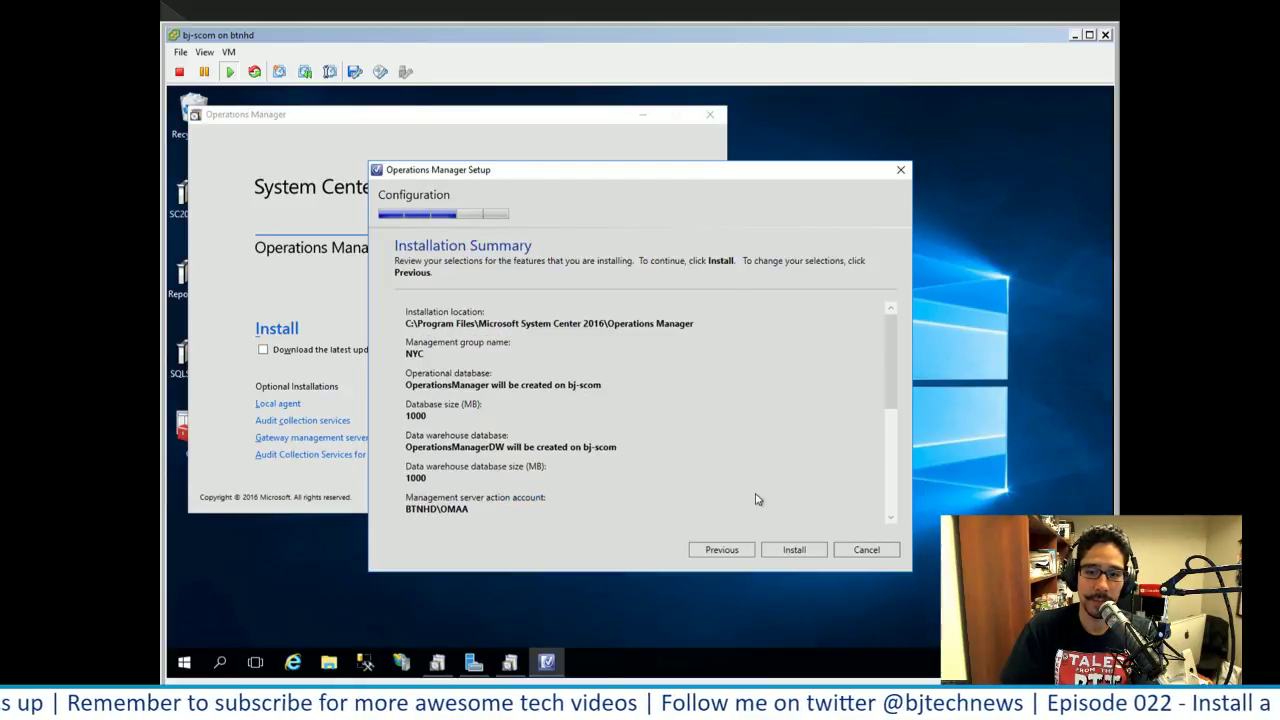
{"action": "key", "text": "Return"}
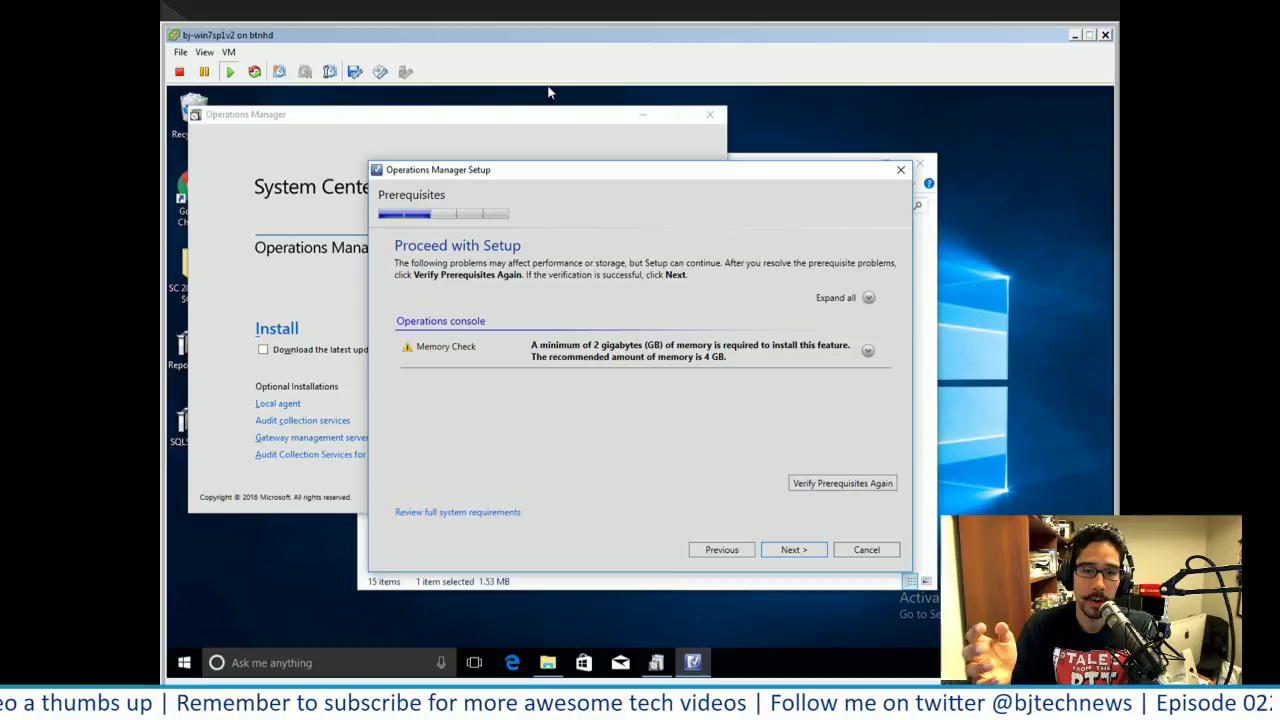
- Install the Operations console on bj-win7sp1v2 in the default location, accepting the license terms and setting Microsoft Update to Off
{"action": "key", "text": "Return"}
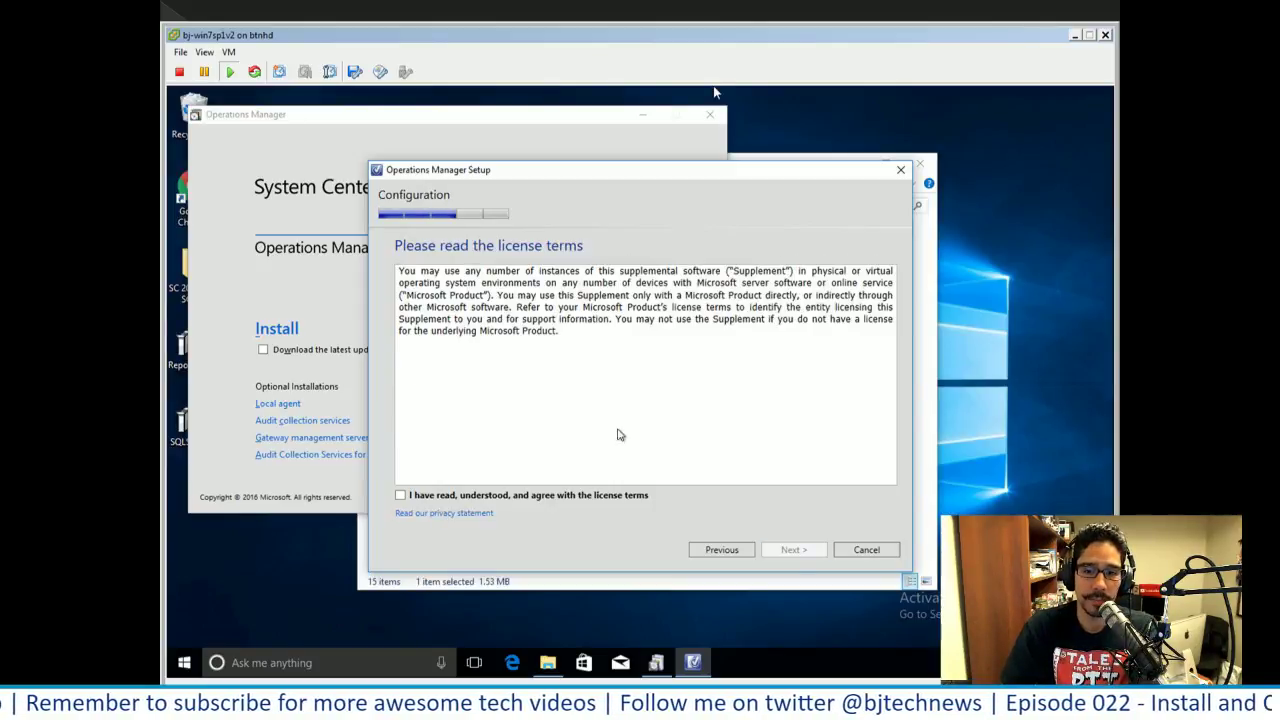
{"action": "key", "text": "space"}
{"action": "key", "text": "Return"}
{"action": "key", "text": "Return"}
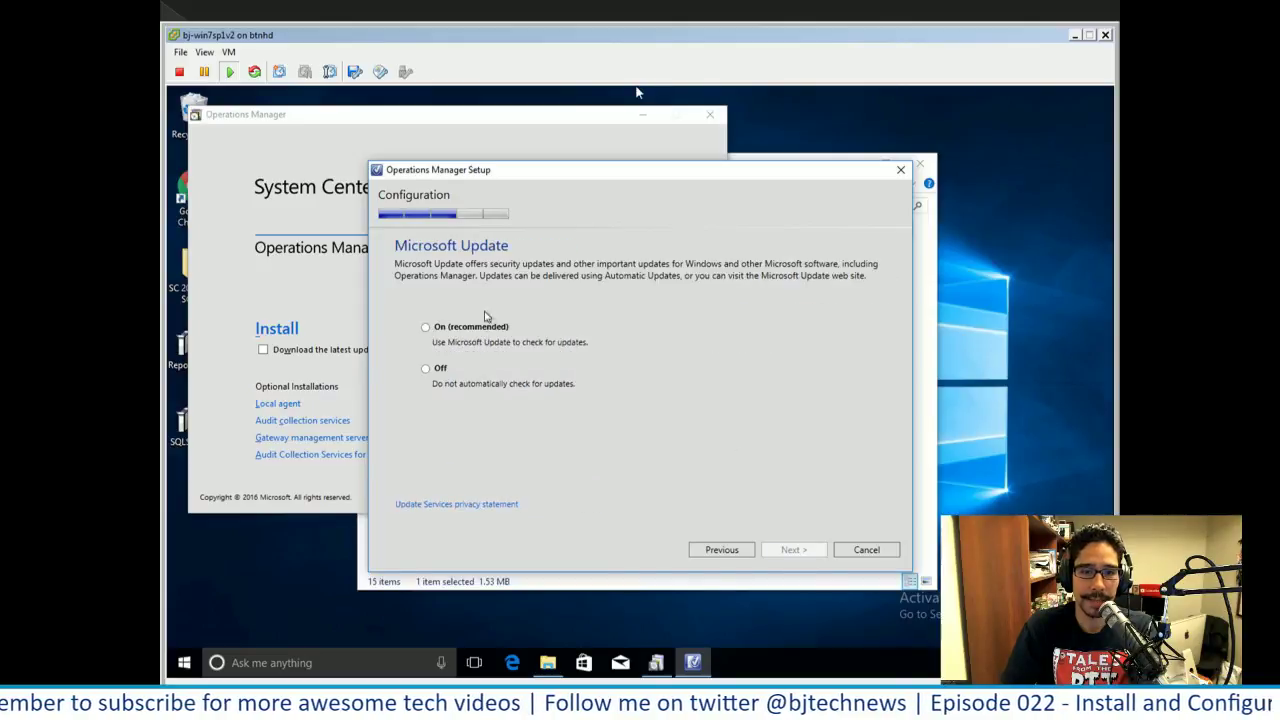
{"action": "left_click", "coordinate": [441, 371]}
{"action": "key", "text": "Return"}
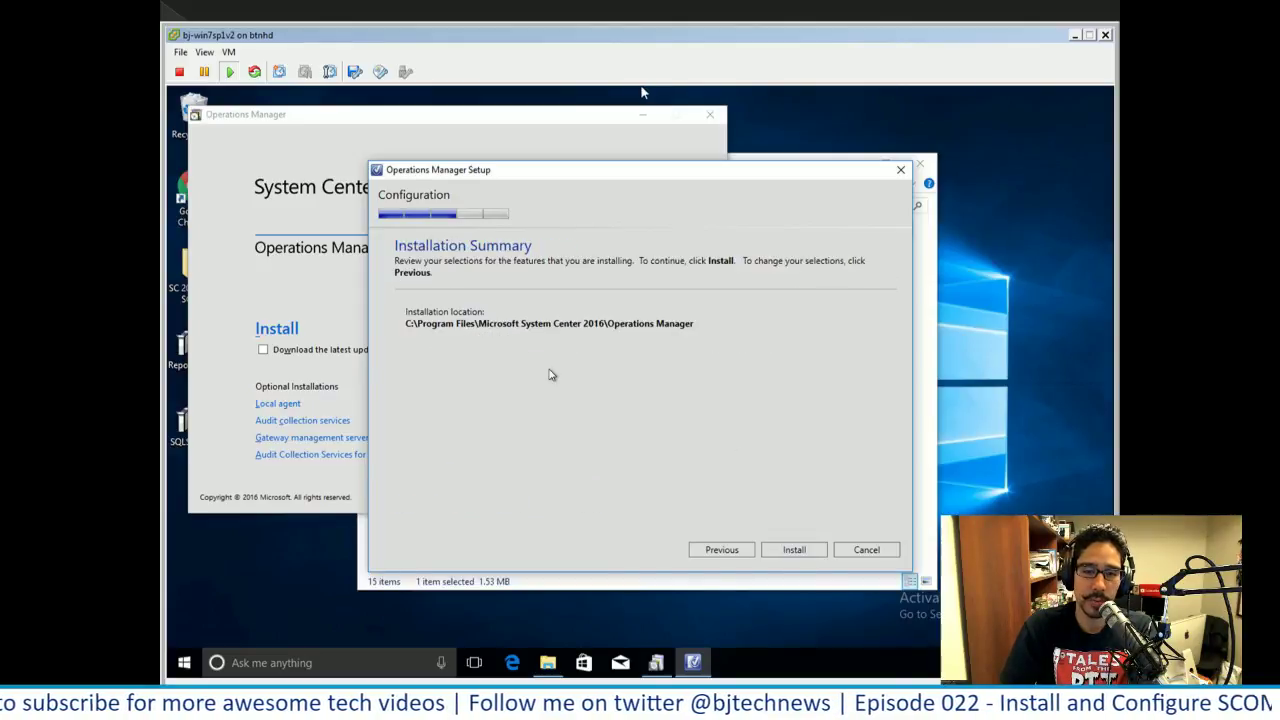
{"action": "key", "text": "Return"}
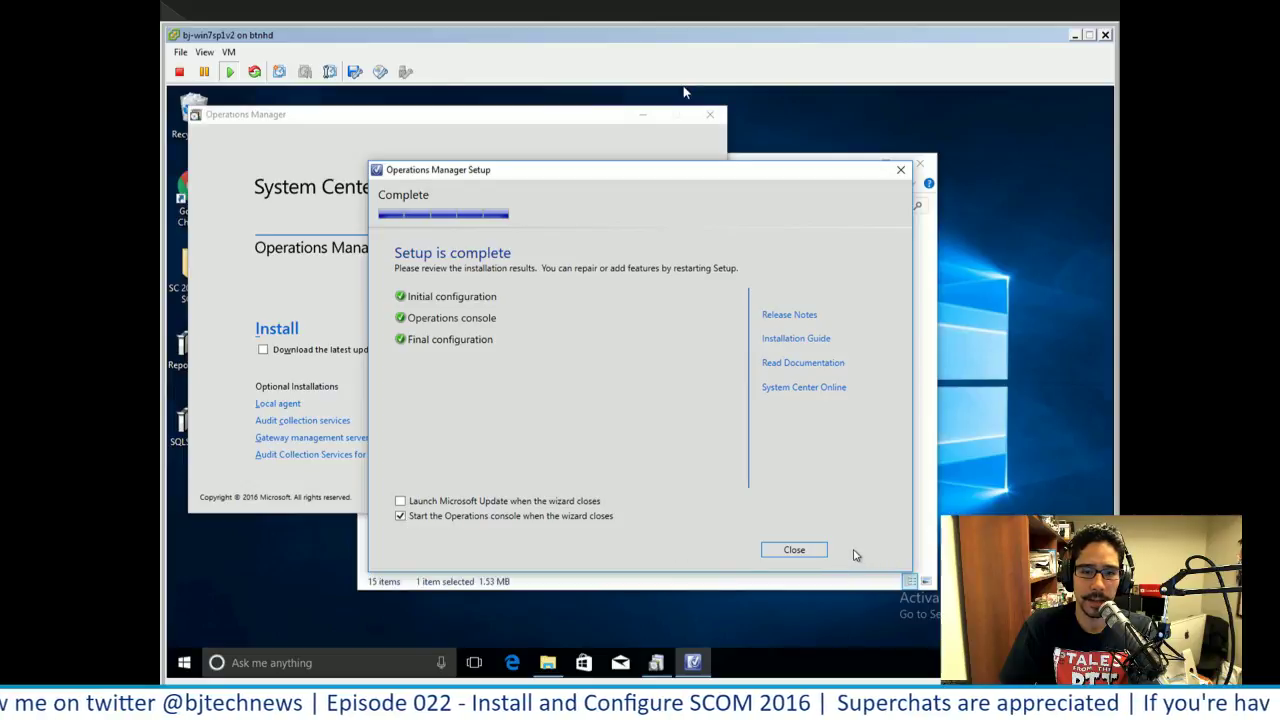
- End the slide show, close Computer Management on bj-scom and switch to the Operations Manager console on bj-win7sp1v2
{"action": "key", "text": "alt+Tab"}
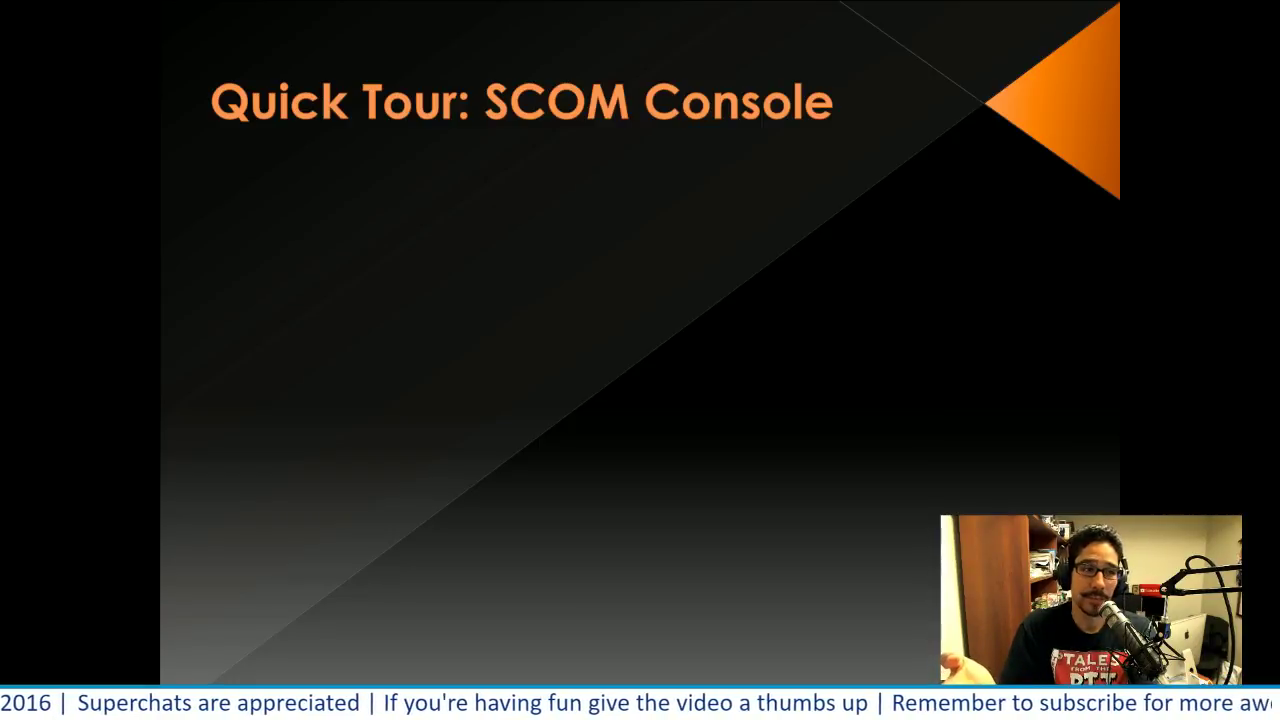
{"action": "key", "text": "alt+Tab"}
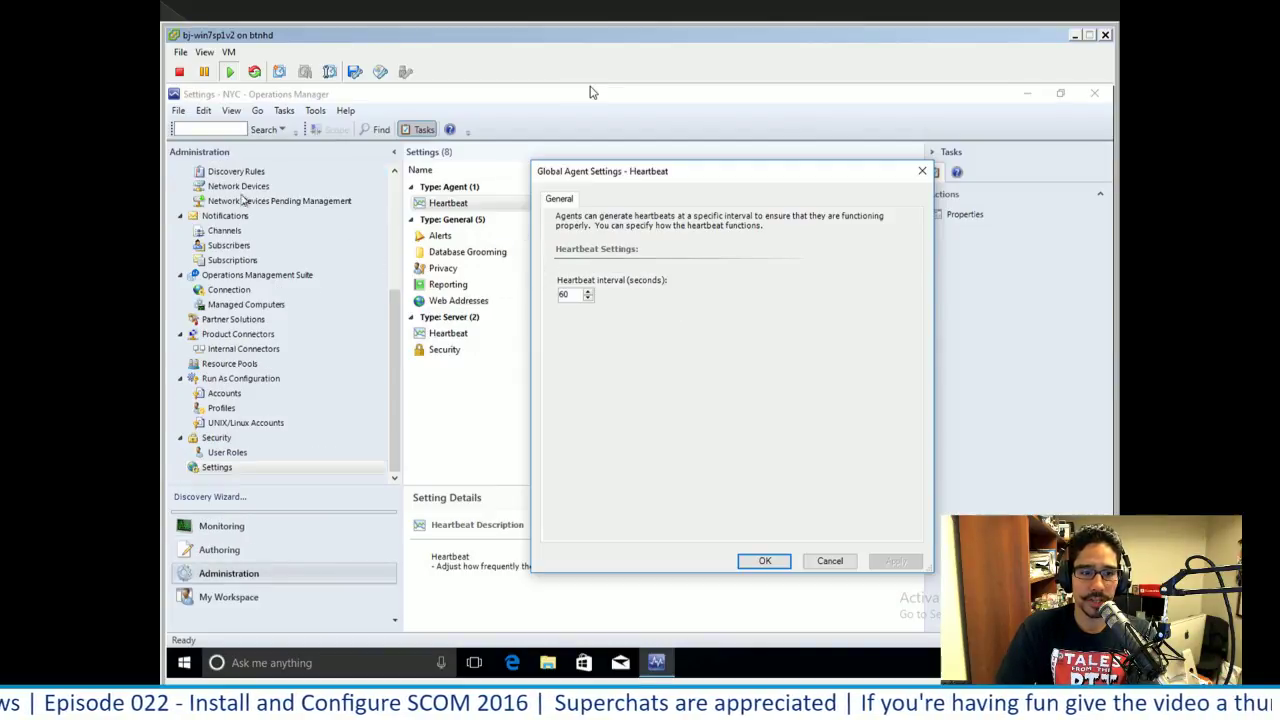
{"action": "key", "text": "Escape"}
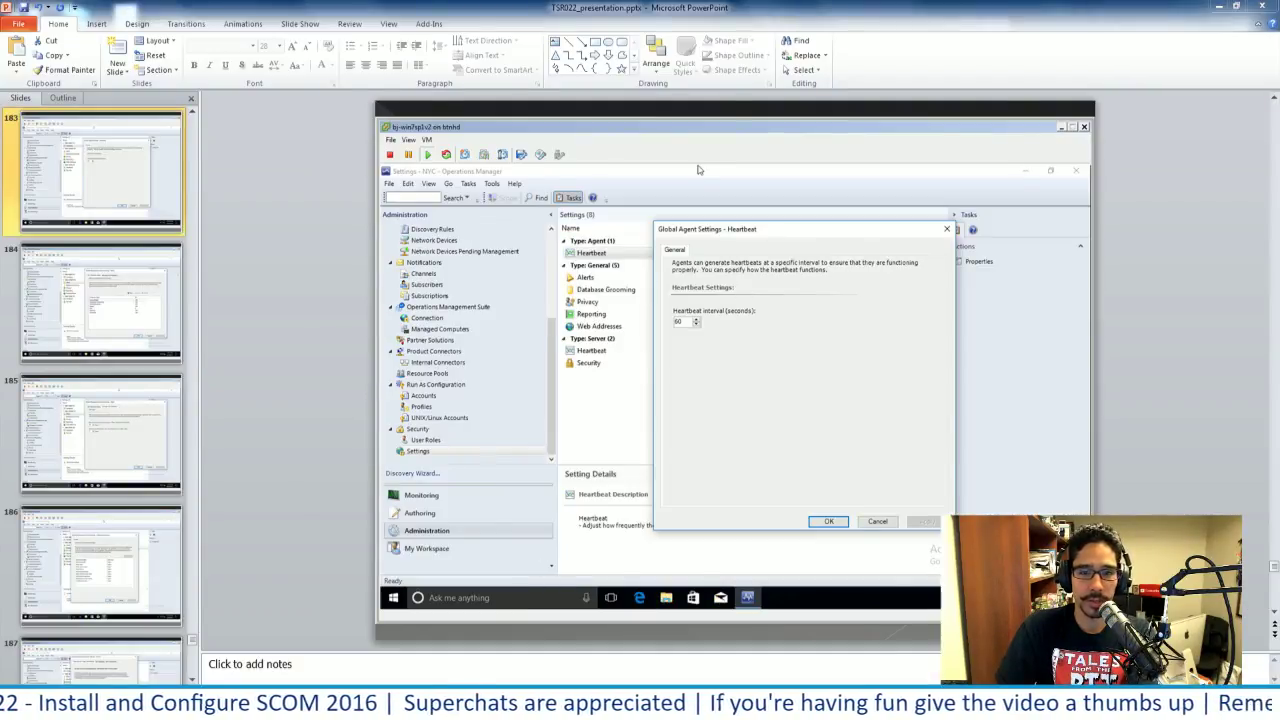
{"action": "key", "text": "alt+Tab"}
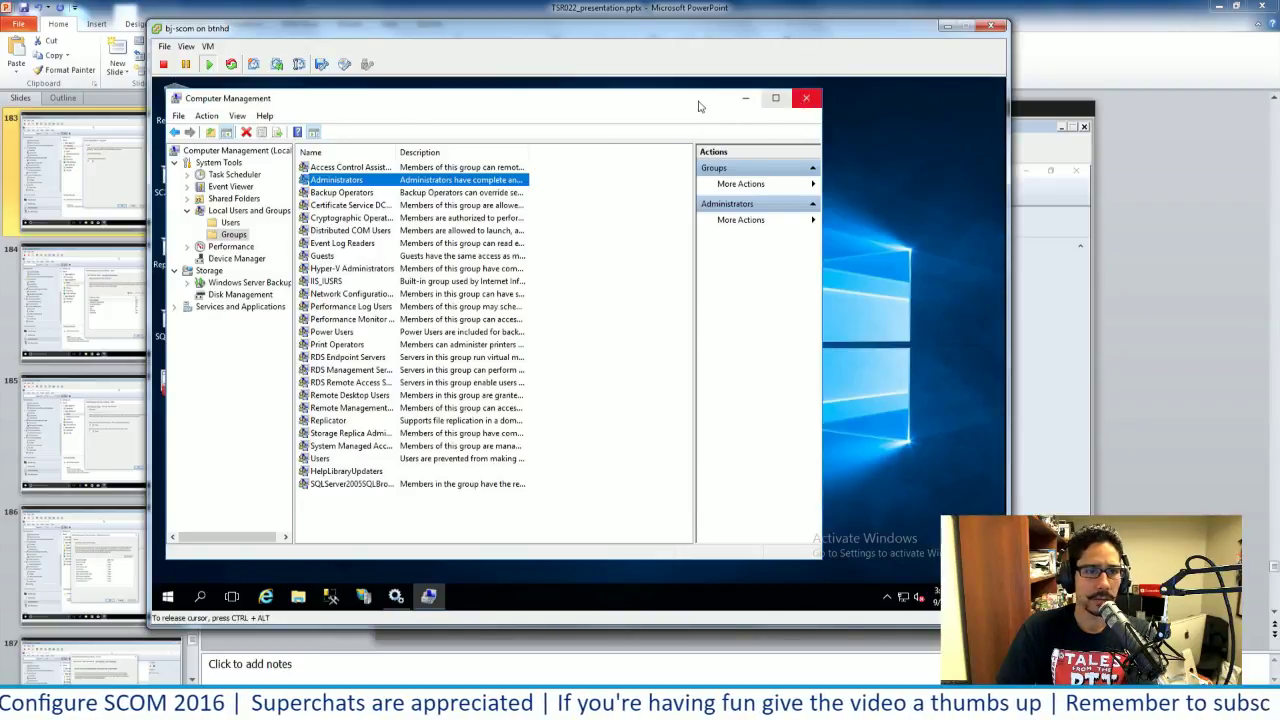
{"action": "left_click", "coordinate": [805, 99]}
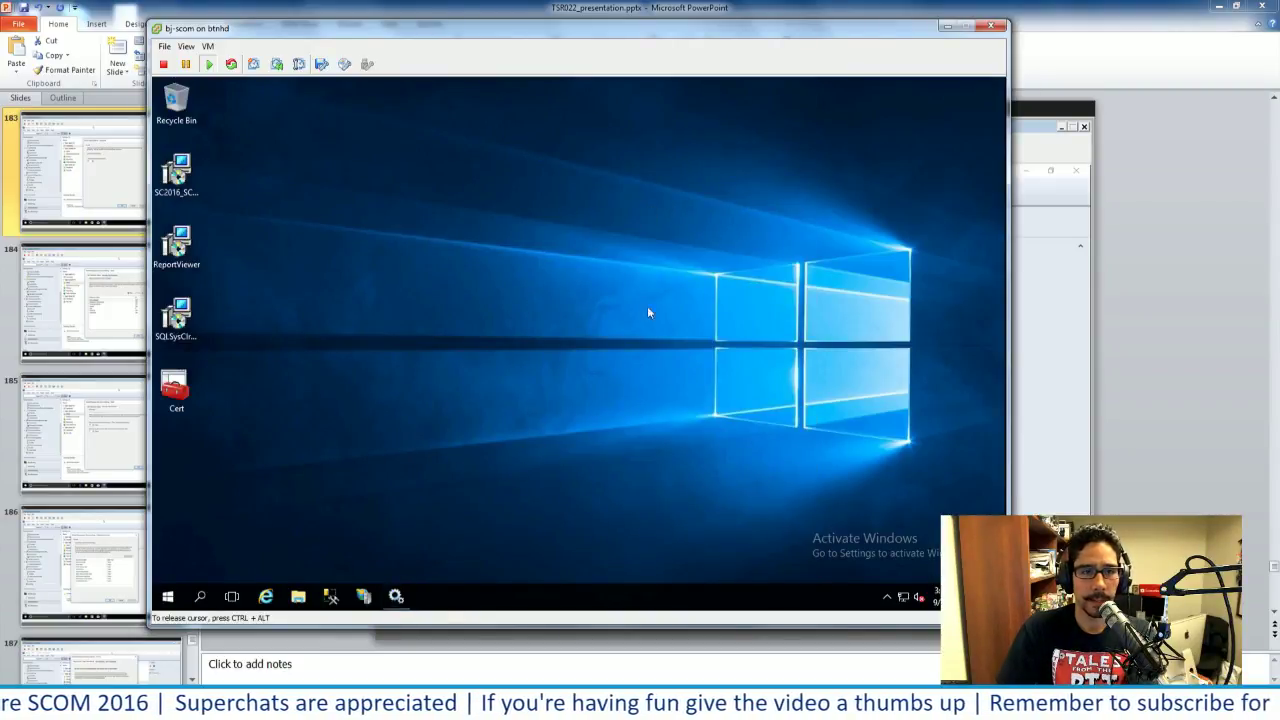
{"action": "key", "text": "alt+Tab"}
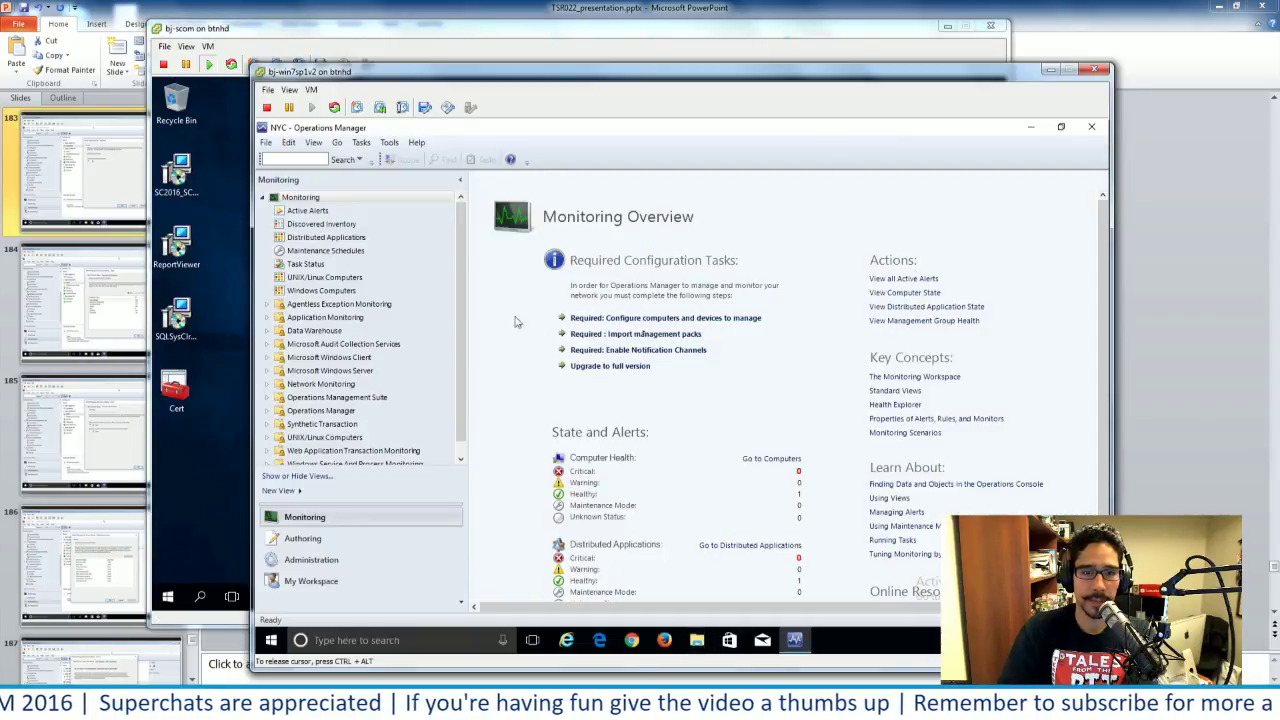
- Open the Settings list in the console's Administration workspace
{"action": "left_click", "coordinate": [460, 458]}
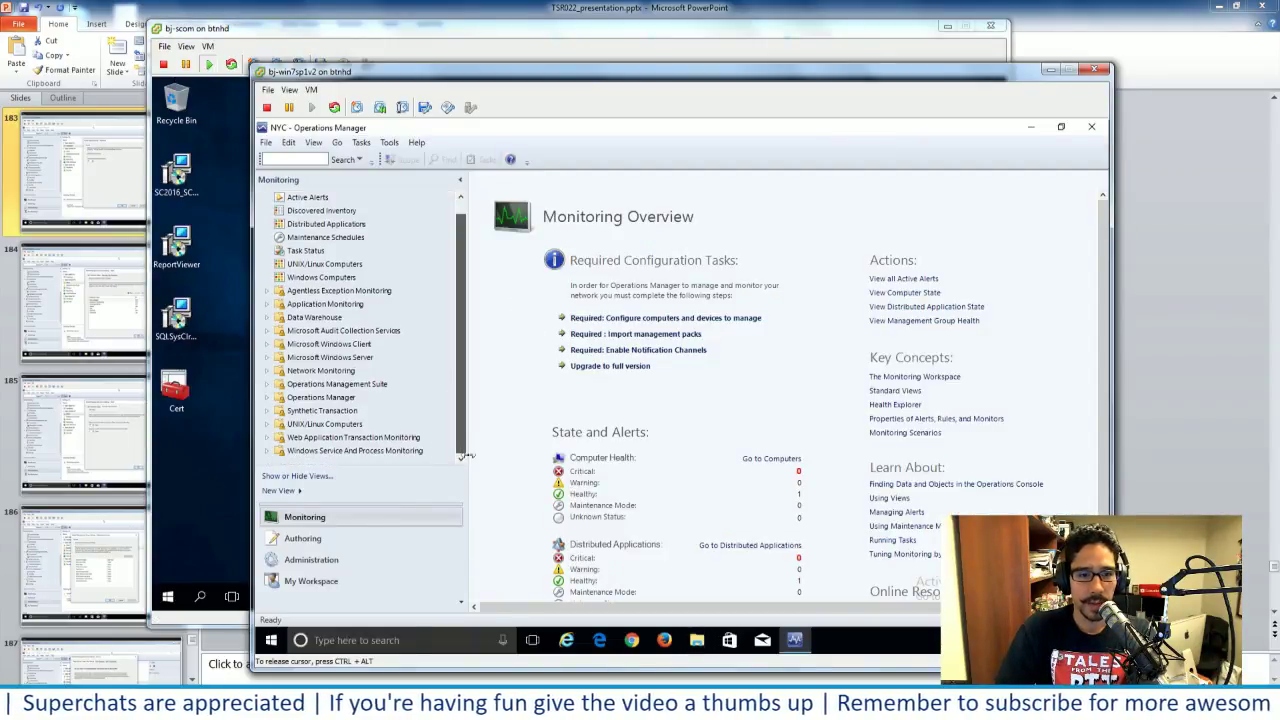
{"action": "left_click", "coordinate": [323, 561]}
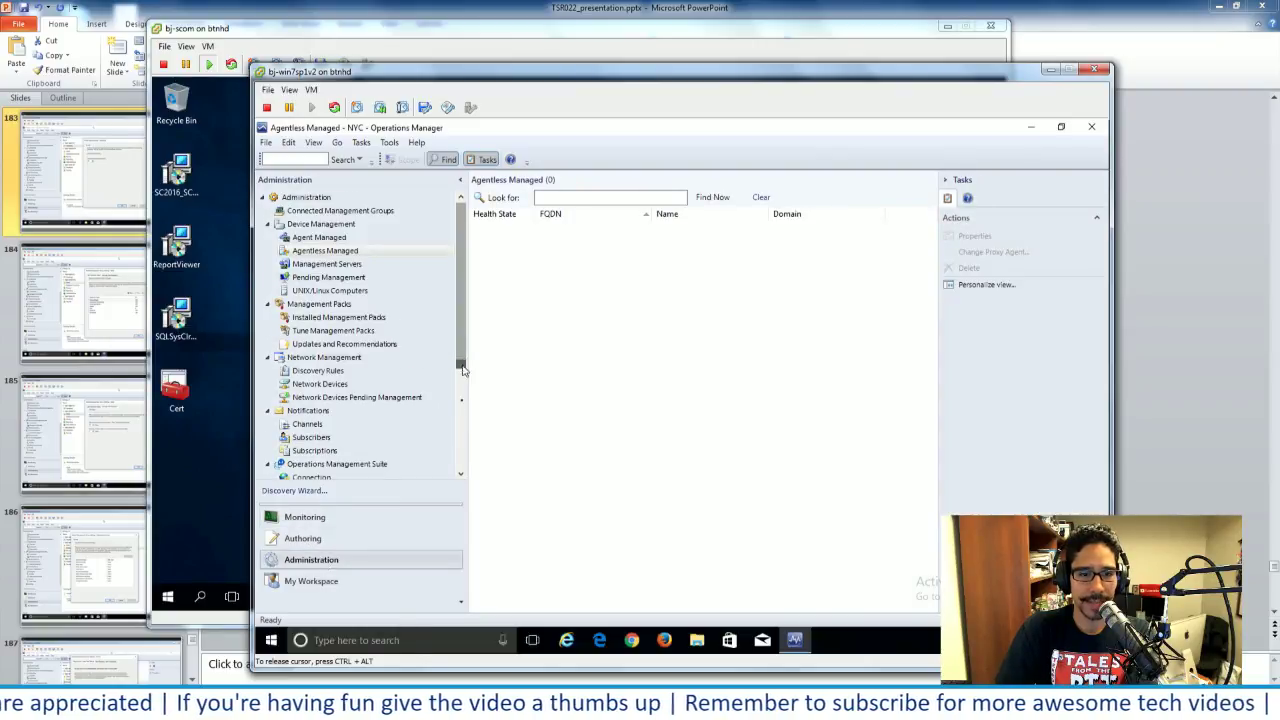
{"action": "left_click_drag", "start_coordinate": [460, 320], "coordinate": [459, 464]}
{"action": "left_click", "coordinate": [304, 466]}
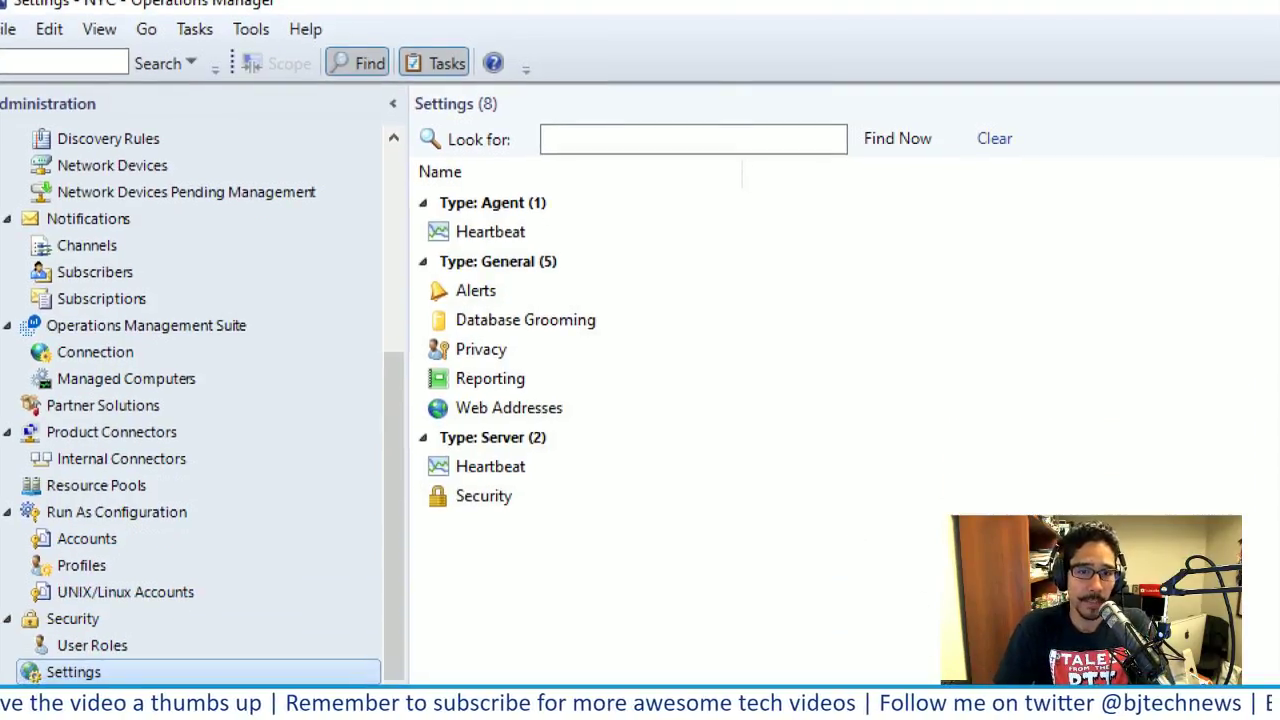
- Open the properties of the agent Heartbeat setting, examine the heartbeat interval and close the dialog without changes
{"action": "left_click", "coordinate": [486, 236]}
{"action": "right_click", "coordinate": [486, 233]}
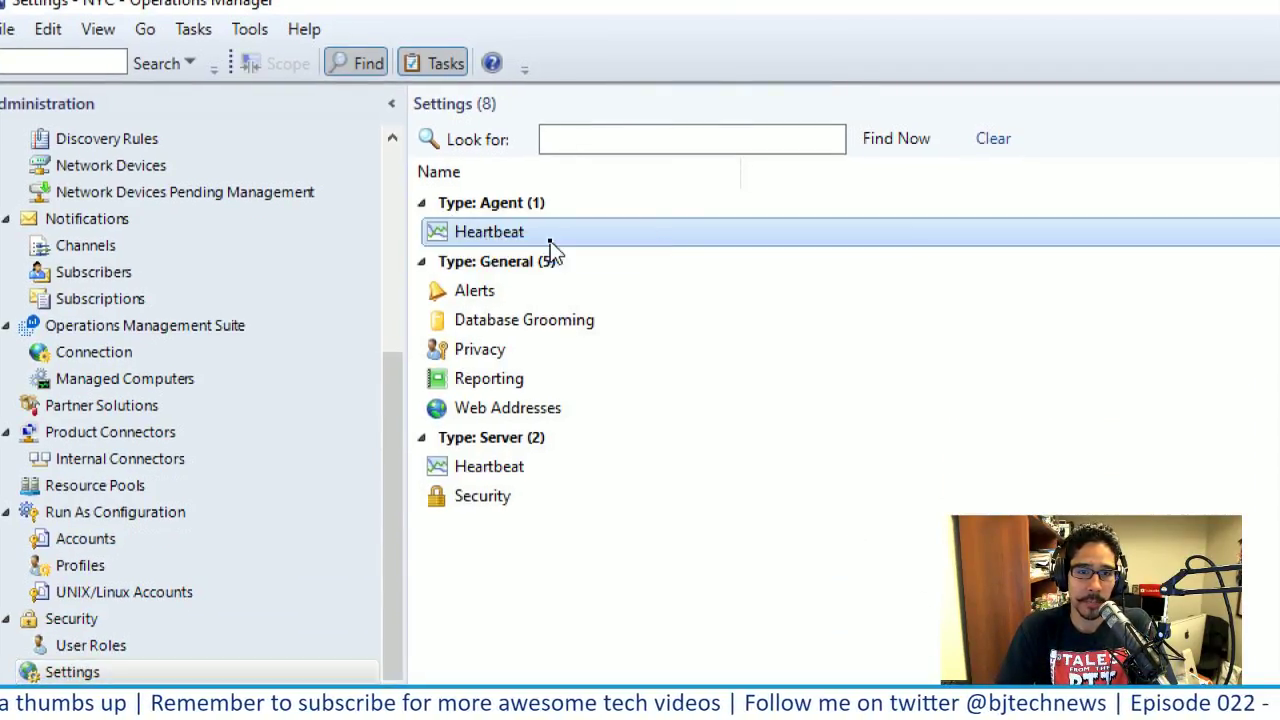
{"action": "left_click", "coordinate": [551, 250]}
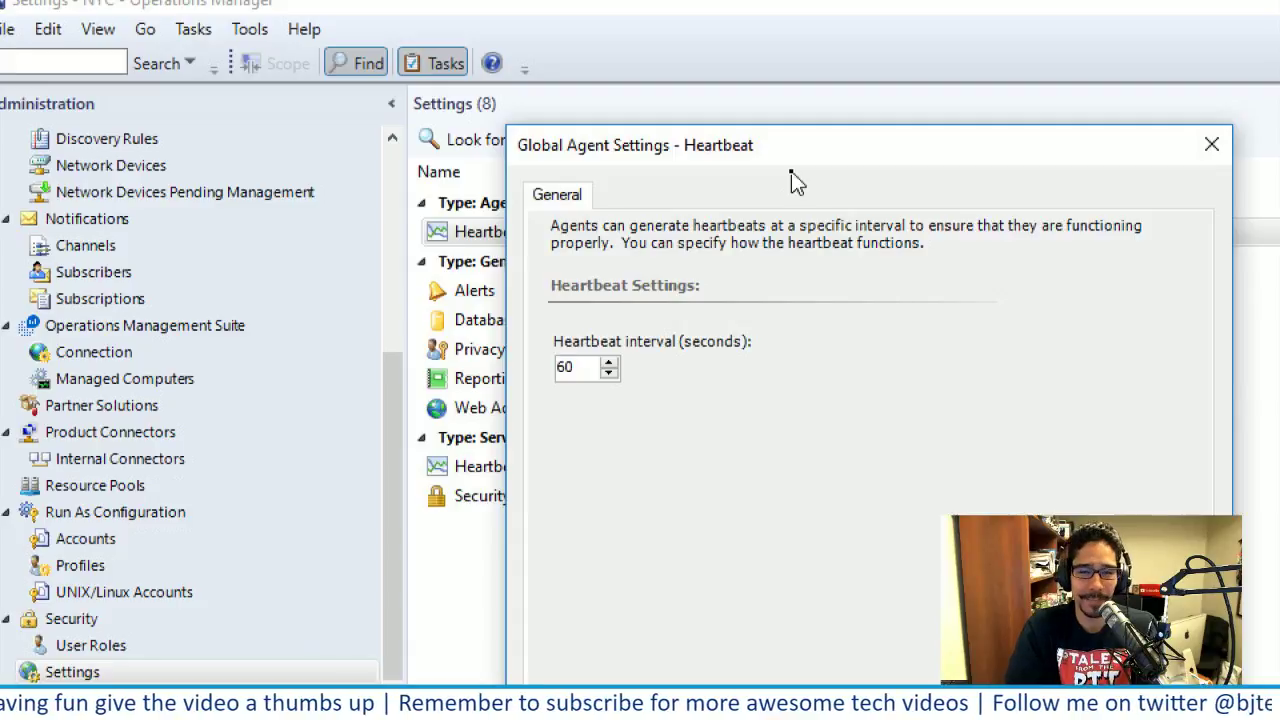
{"action": "left_click_drag", "start_coordinate": [808, 133], "coordinate": [803, 116]}
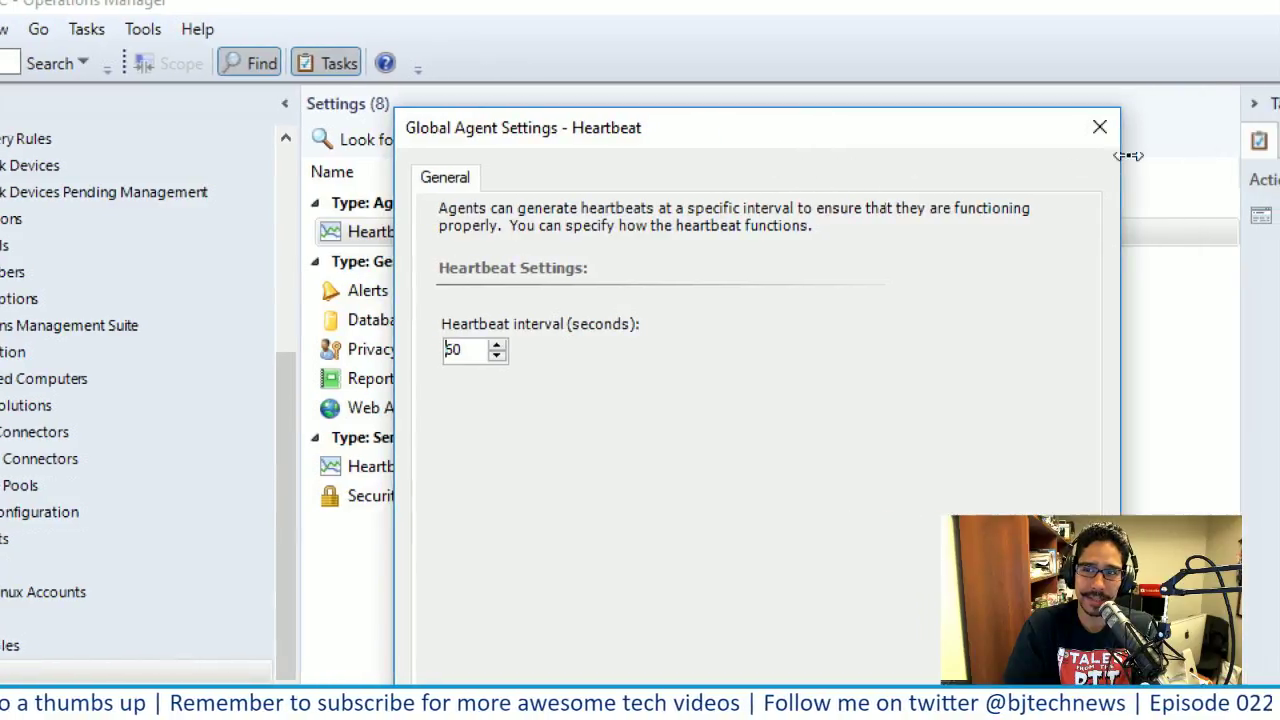
{"action": "left_click", "coordinate": [1087, 130]}
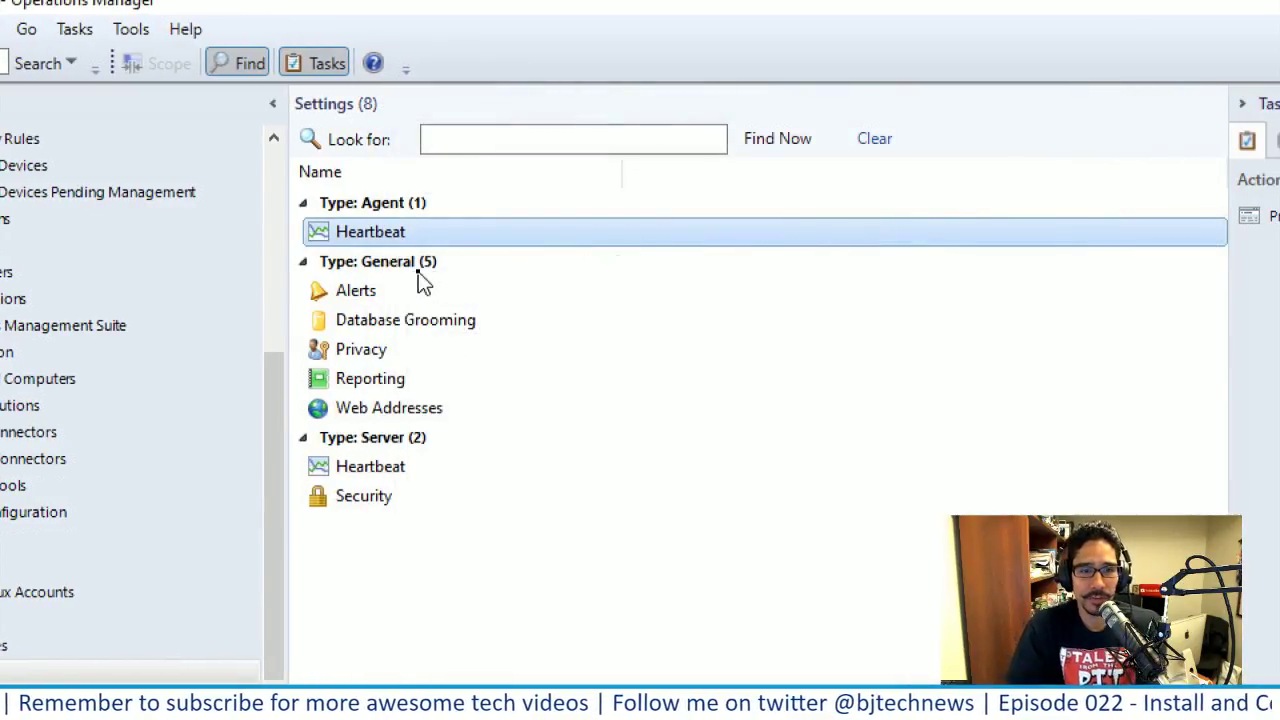
- Look through the General settings entries: Alerts, Database Grooming, Privacy, Reporting and Web Addresses
{"action": "left_click", "coordinate": [366, 293]}
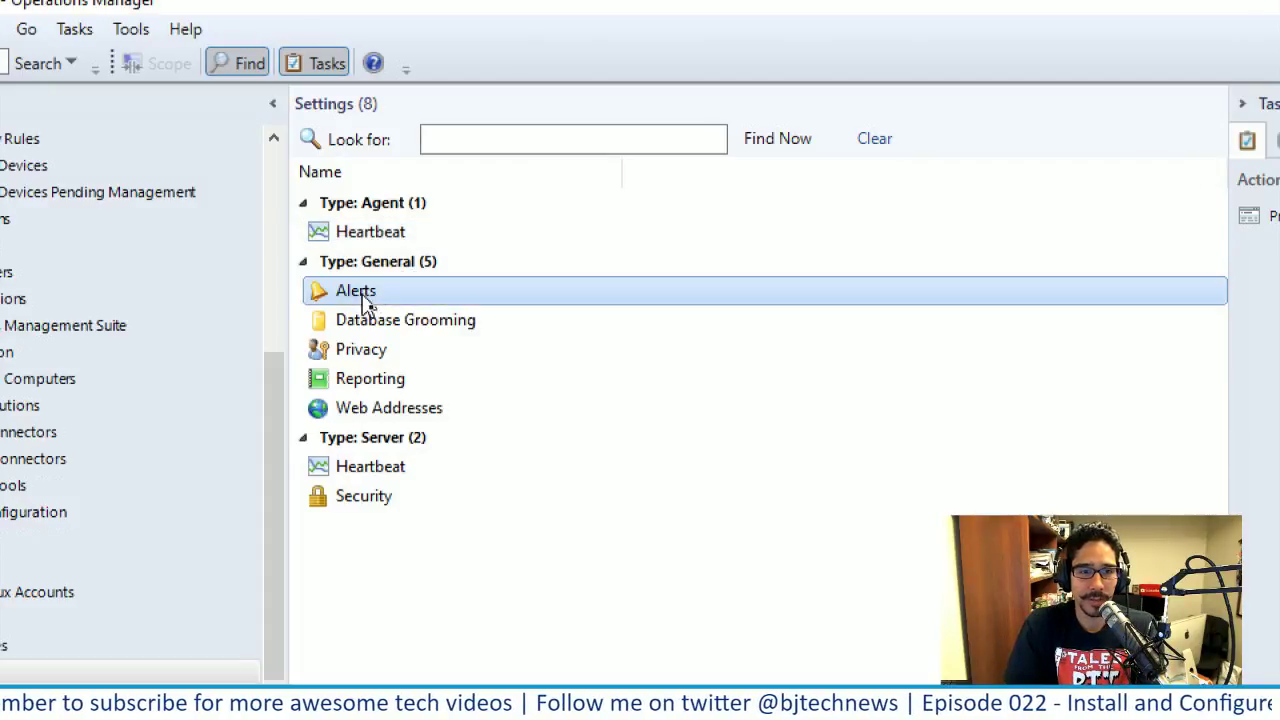
{"action": "left_click", "coordinate": [385, 329]}
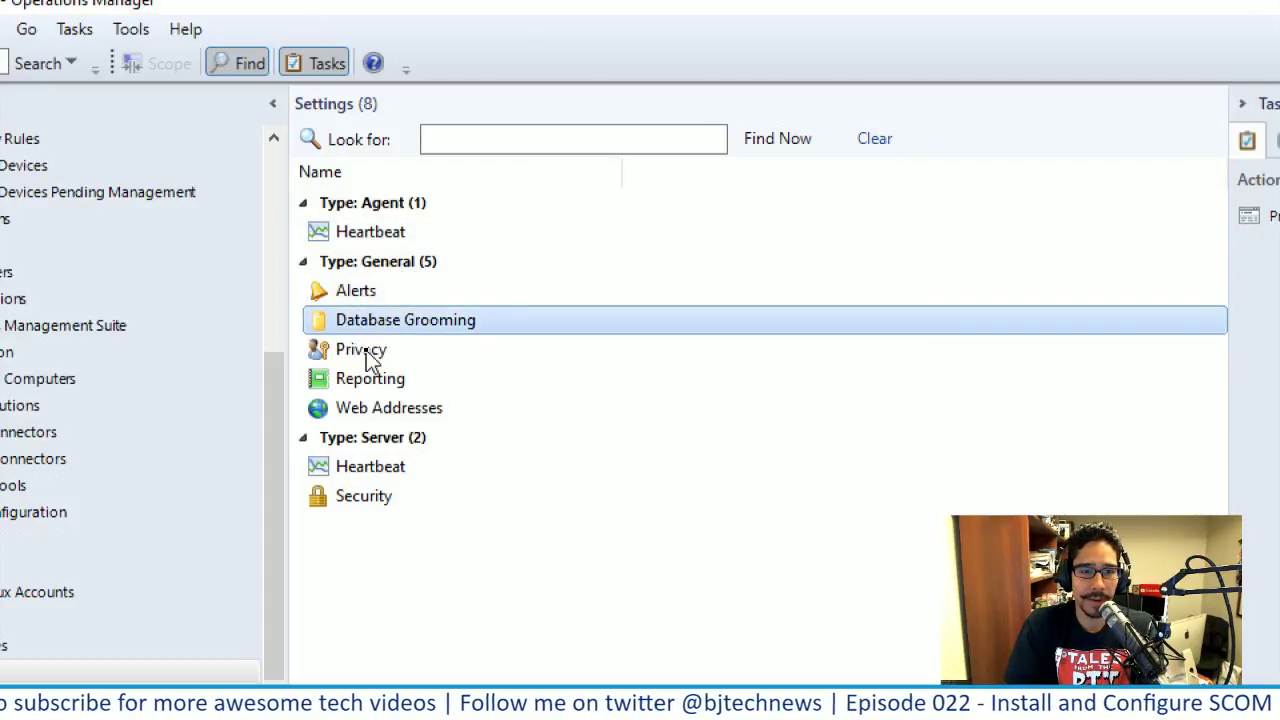
{"action": "left_click", "coordinate": [368, 354]}
{"action": "left_click", "coordinate": [379, 381]}
{"action": "left_click", "coordinate": [386, 407]}
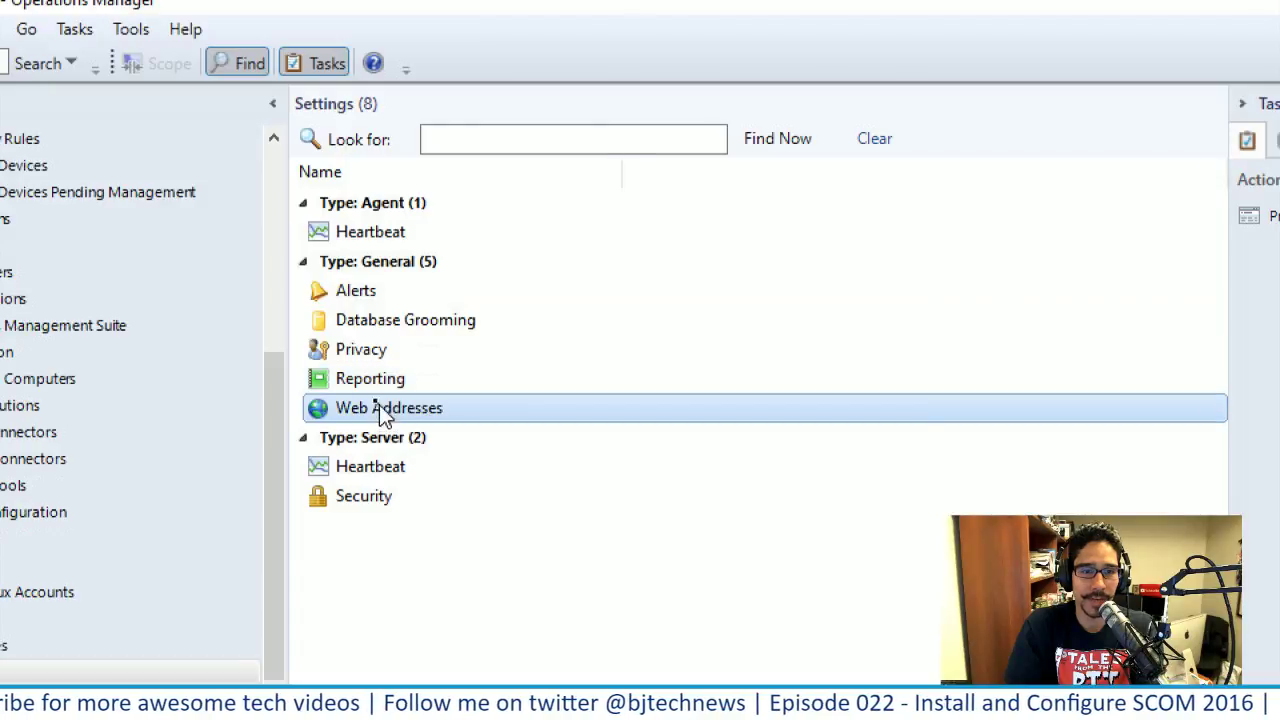
- Open the properties of the general Alerts setting and examine the alert resolution states from Assigned to Engineering through Scheduled
{"action": "right_click", "coordinate": [362, 298]}
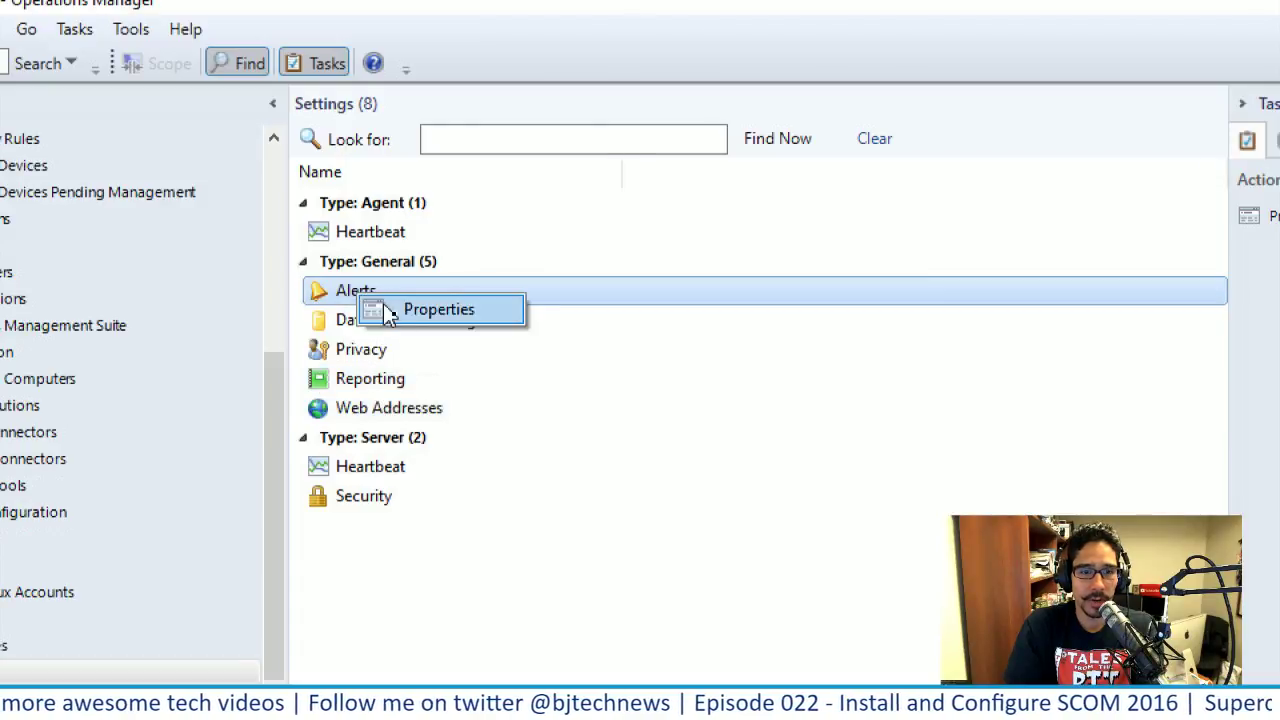
{"action": "left_click", "coordinate": [398, 314]}
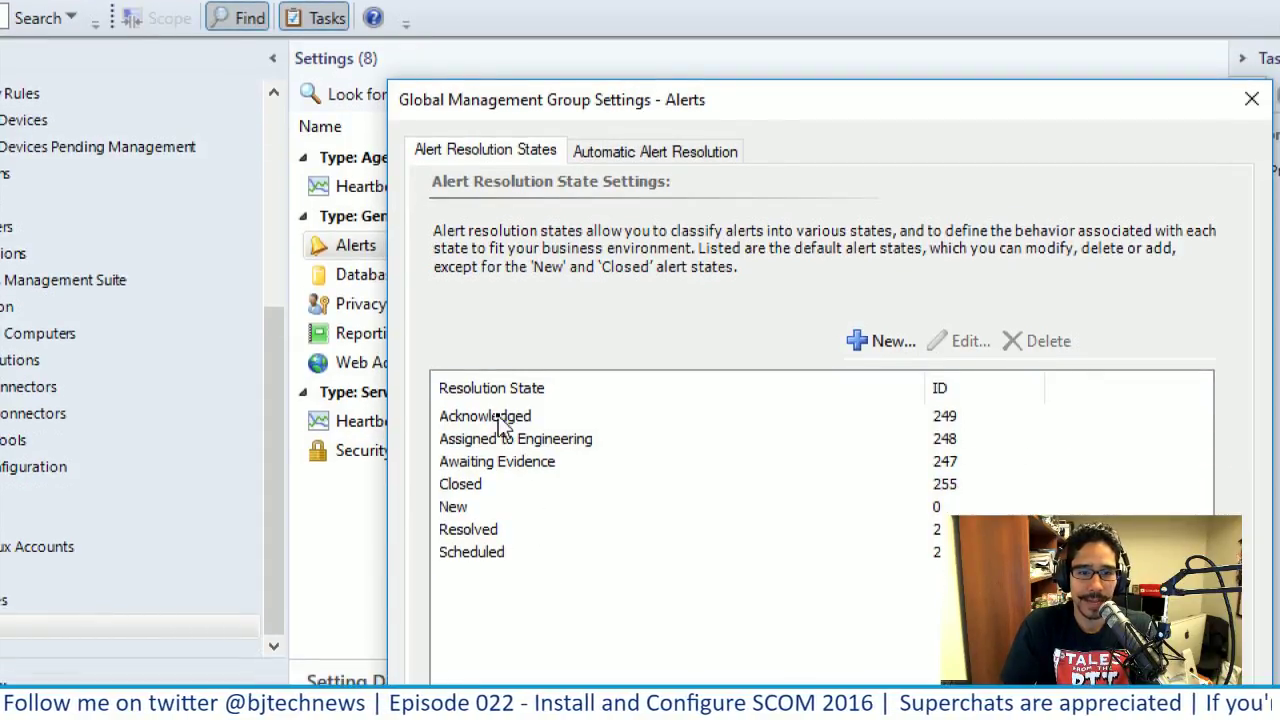
{"action": "left_click", "coordinate": [490, 447]}
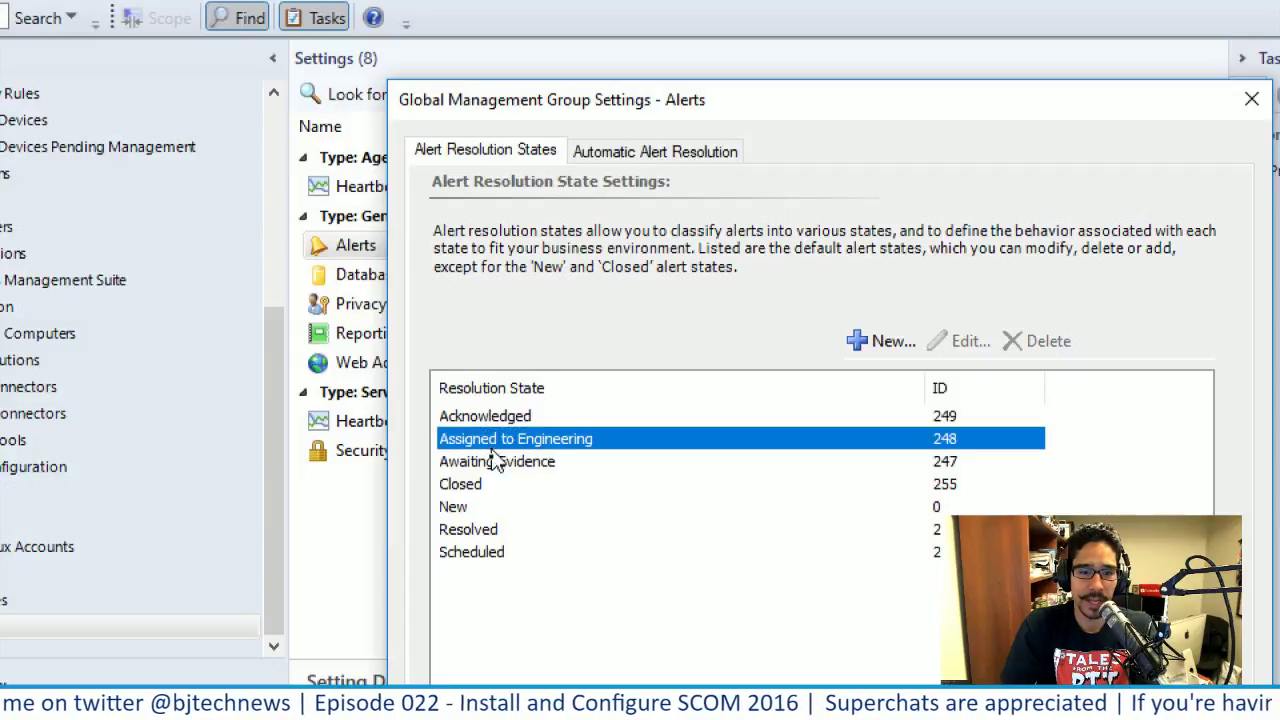
{"action": "left_click", "coordinate": [490, 469]}
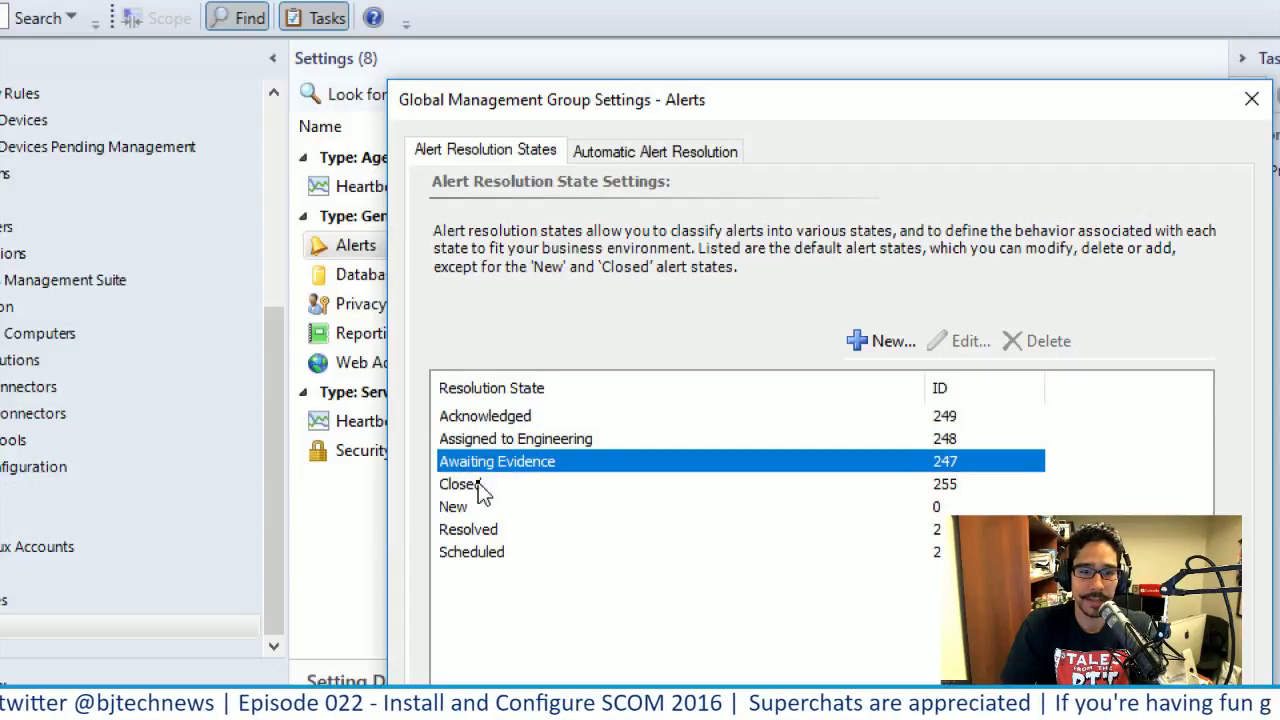
{"action": "left_click", "coordinate": [484, 485]}
{"action": "left_click", "coordinate": [459, 512]}
{"action": "left_click", "coordinate": [474, 529]}
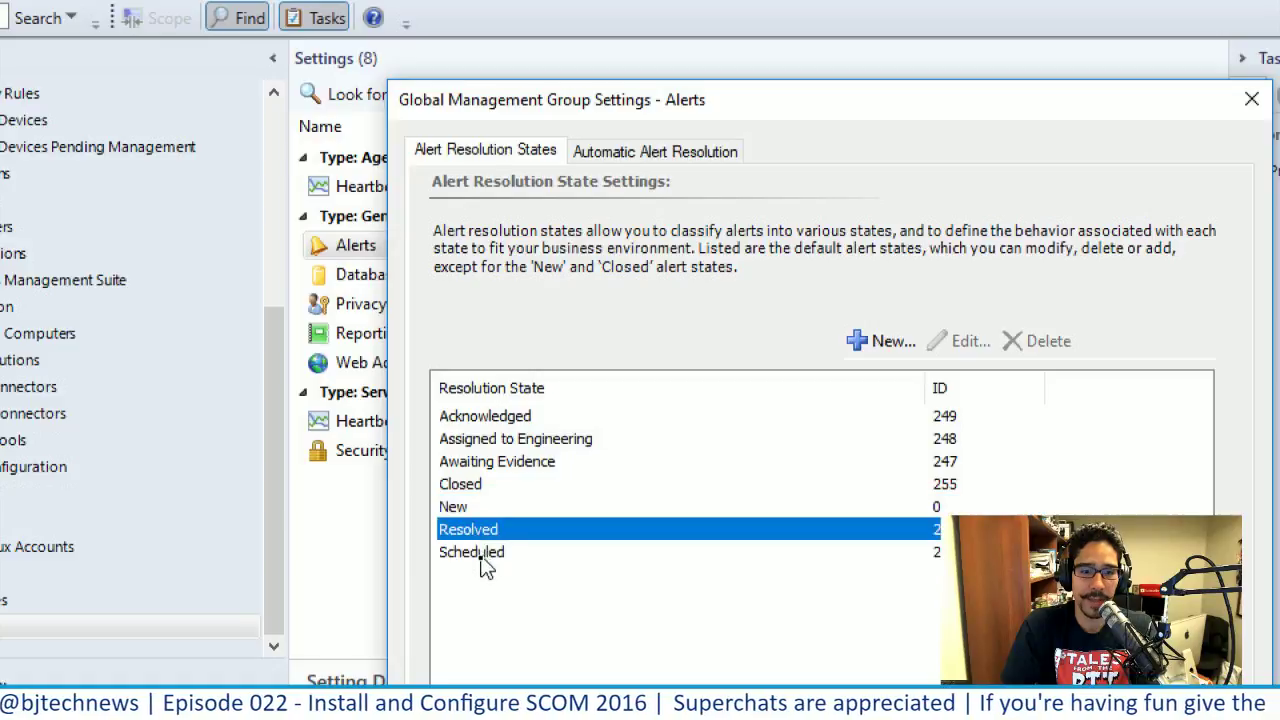
{"action": "left_click", "coordinate": [480, 555]}
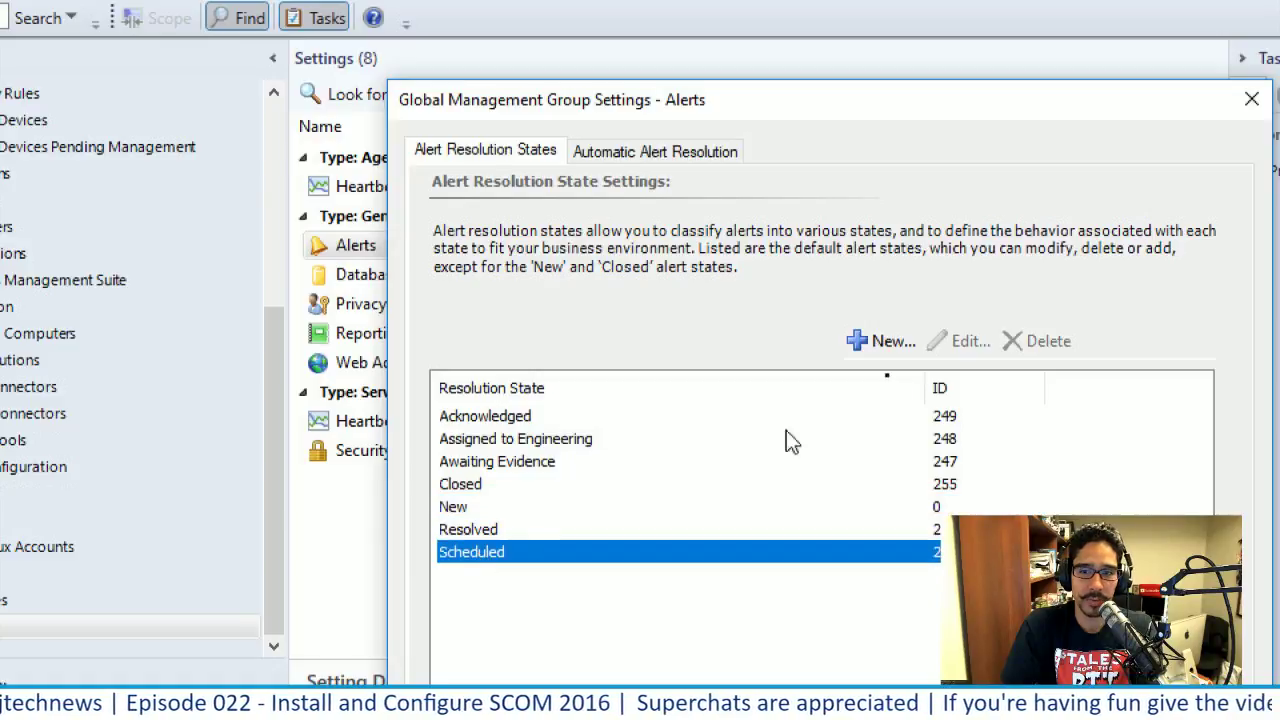
- Look at the unique ID choices for a new alert resolution state, cancel it, view the Automatic Alert Resolution settings and close the dialog
{"action": "left_click", "coordinate": [888, 342]}
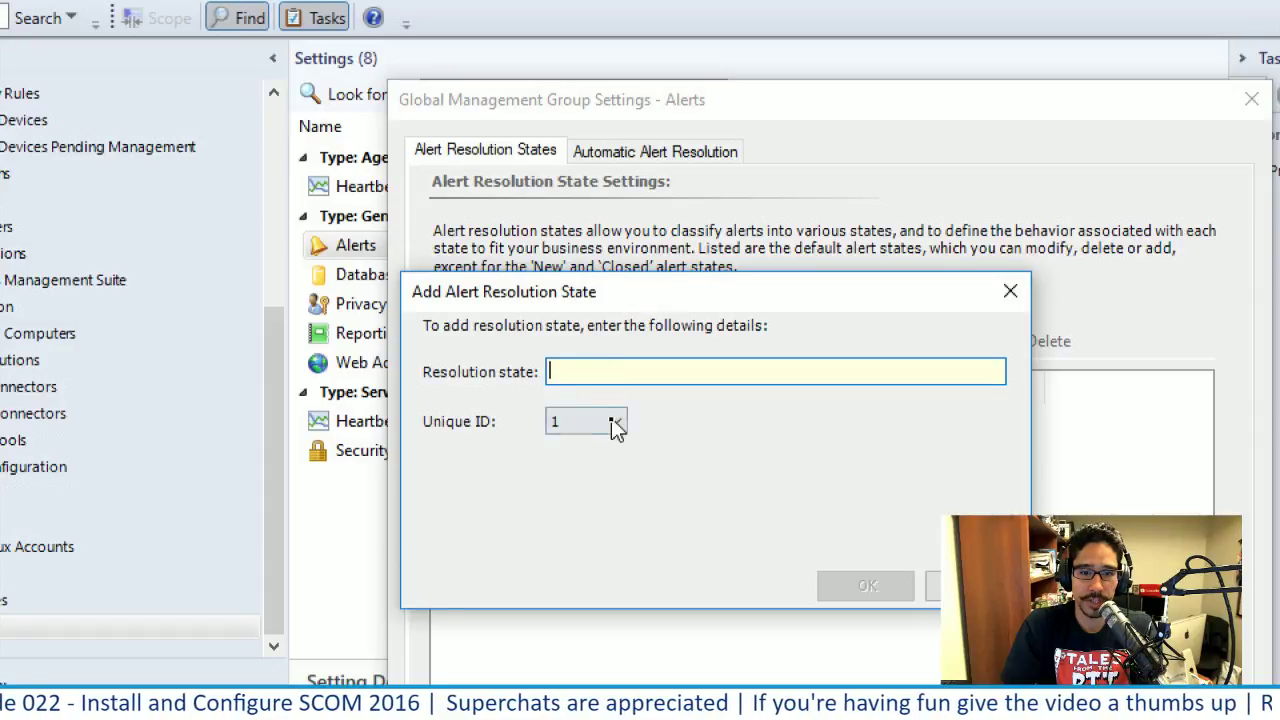
{"action": "left_click", "coordinate": [612, 421]}
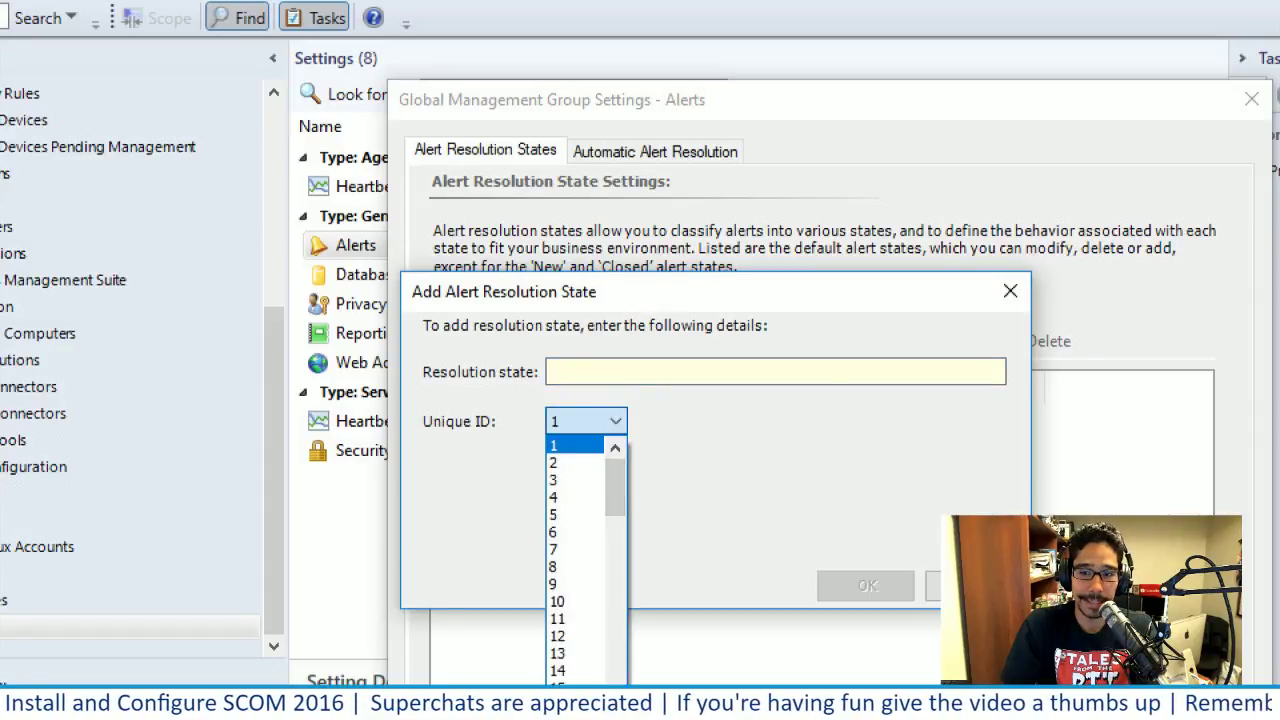
{"action": "key", "text": "Escape"}
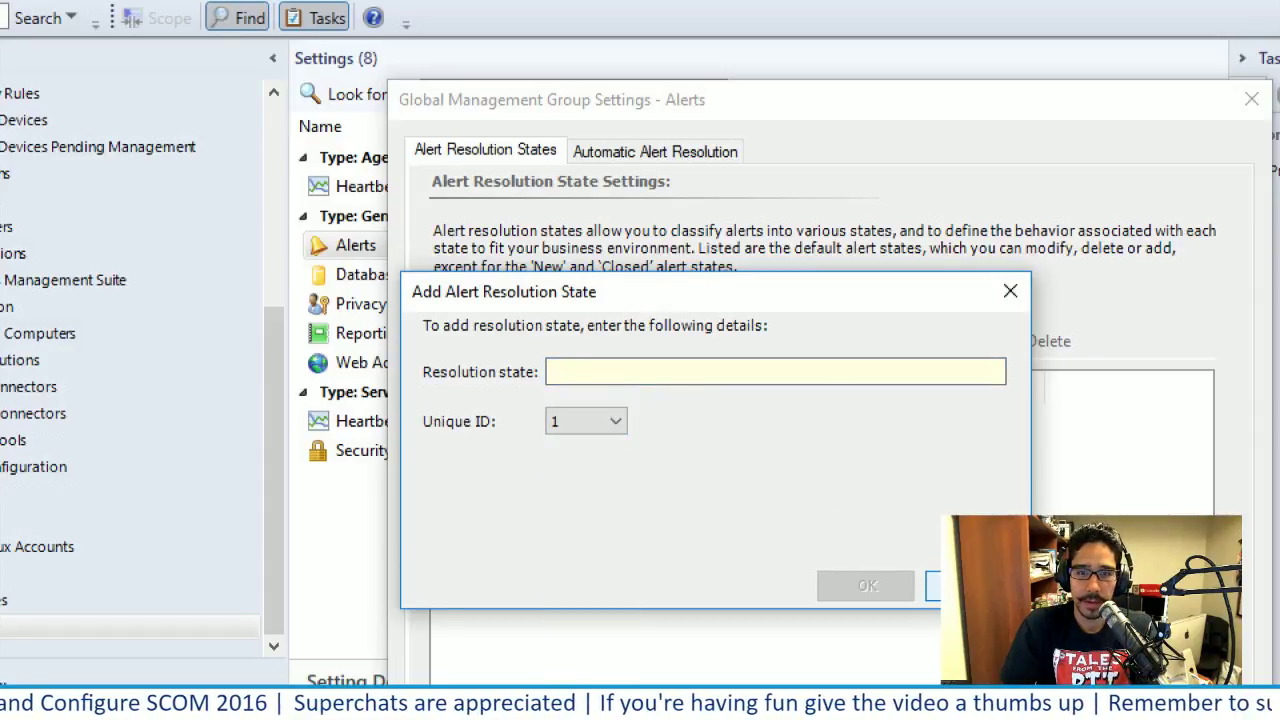
{"action": "left_click", "coordinate": [933, 586]}
{"action": "left_click", "coordinate": [607, 151]}
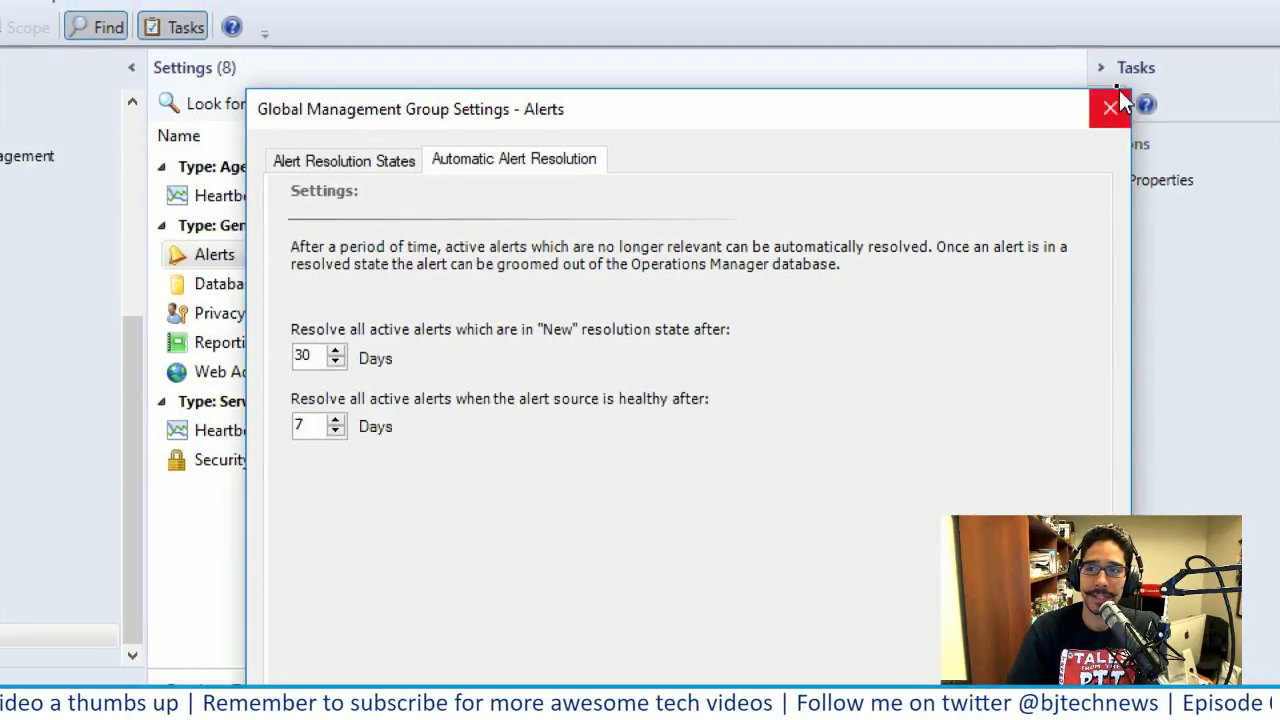
{"action": "left_click", "coordinate": [1128, 96]}
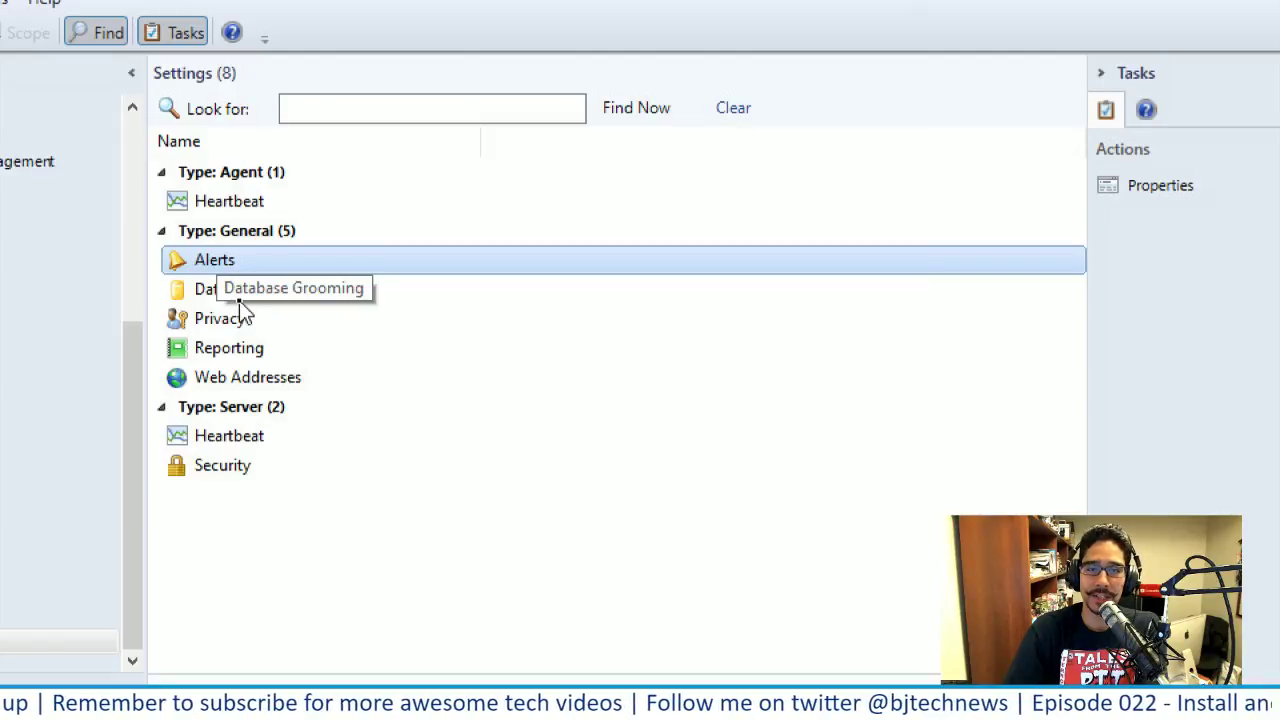
- Examine the Database Grooming properties, including the Resolved Alerts timeframe, and cancel without changes
{"action": "right_click", "coordinate": [310, 294]}
{"action": "left_click", "coordinate": [362, 308]}
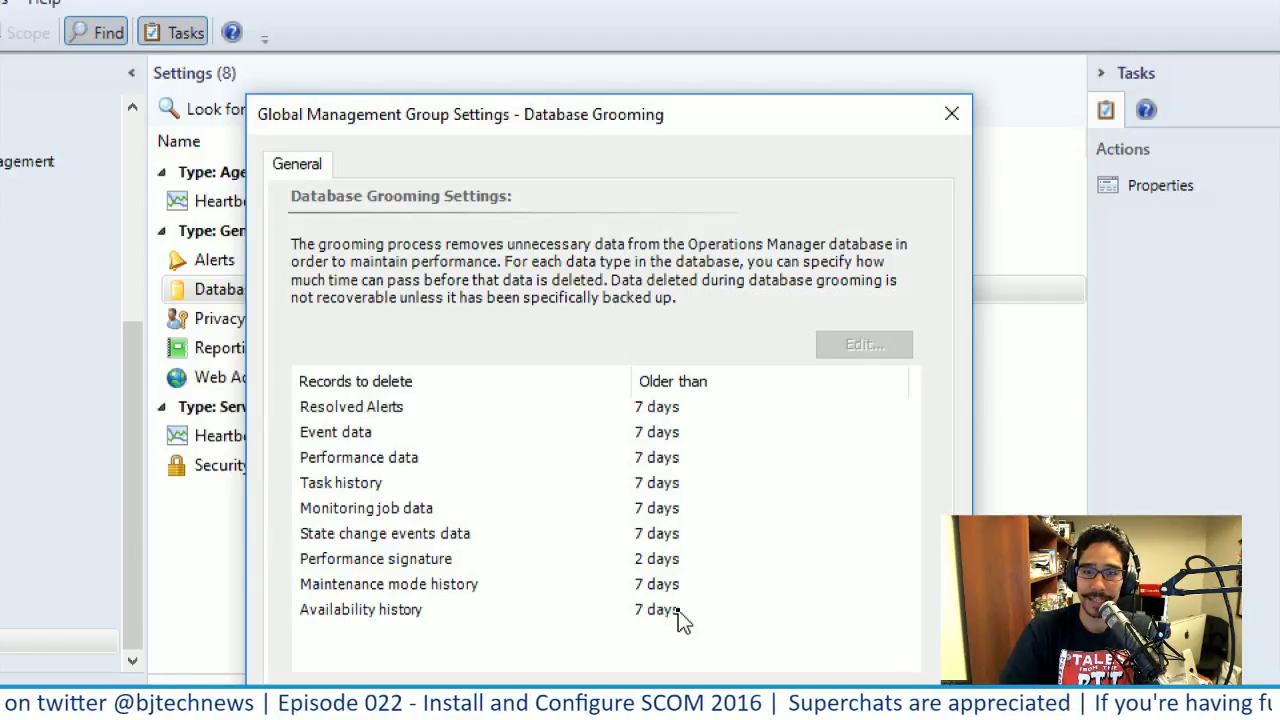
{"action": "left_click", "coordinate": [669, 416]}
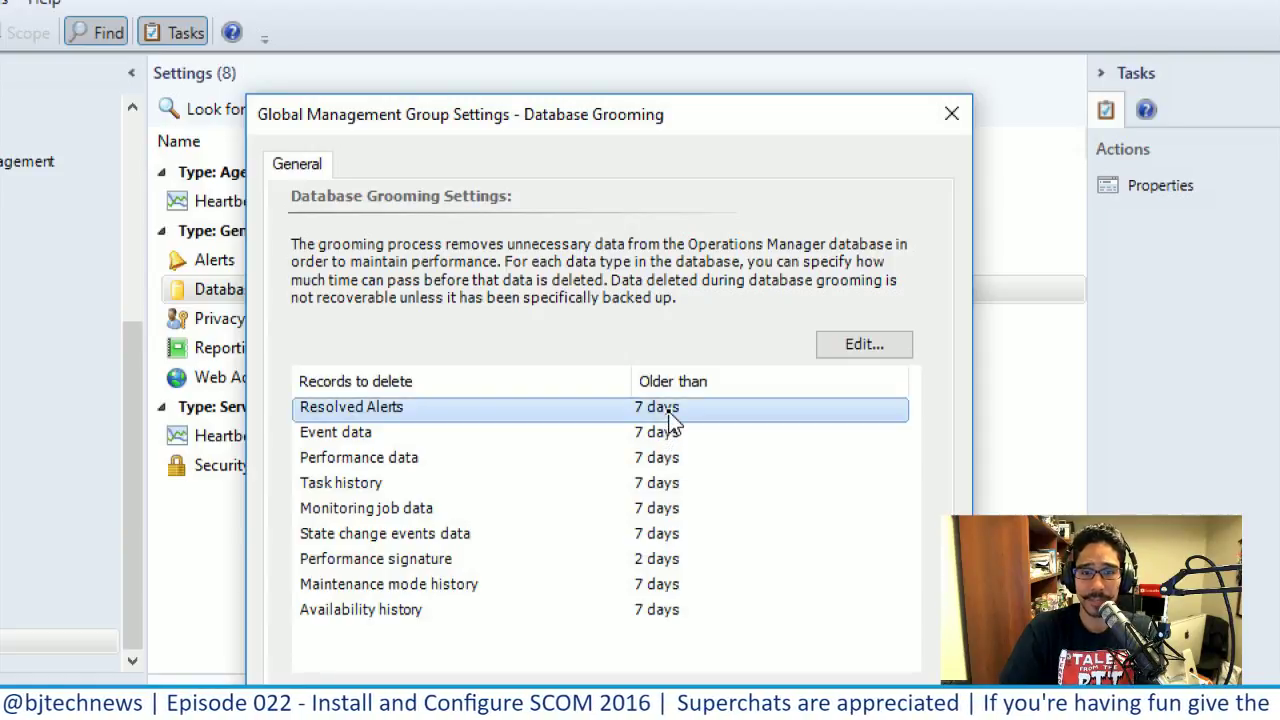
{"action": "left_click", "coordinate": [857, 358]}
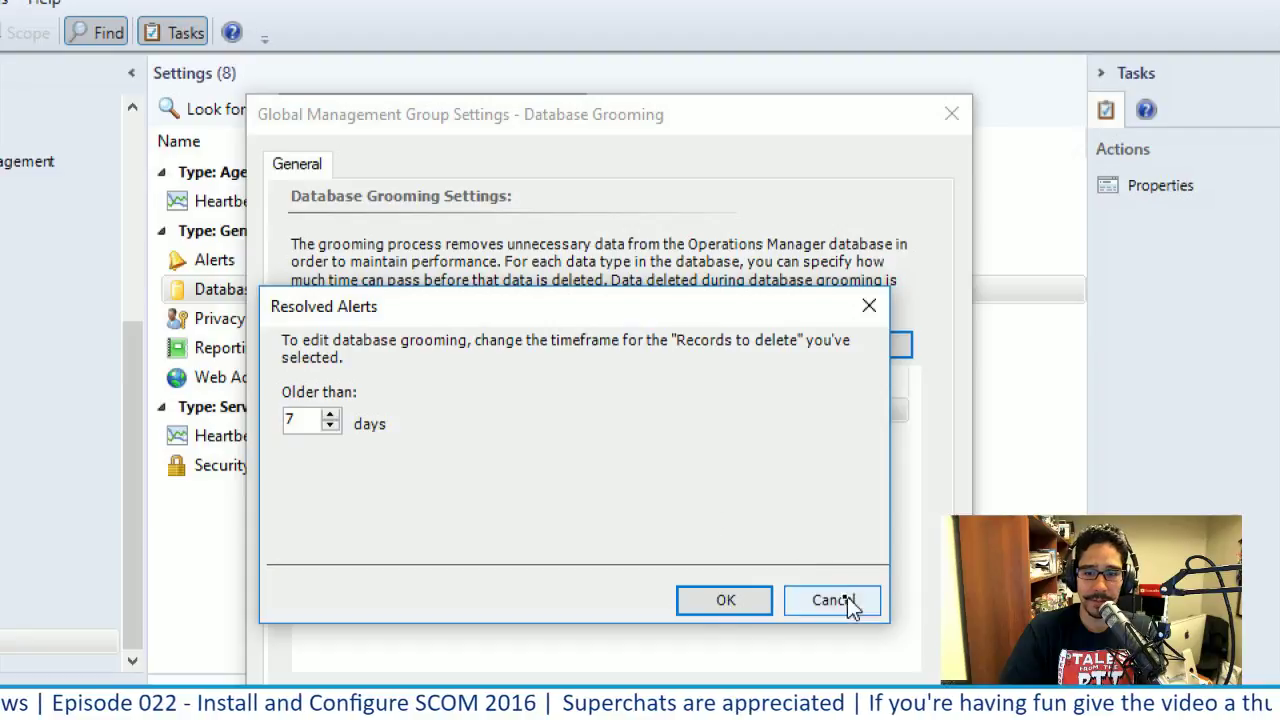
{"action": "left_click", "coordinate": [845, 601]}
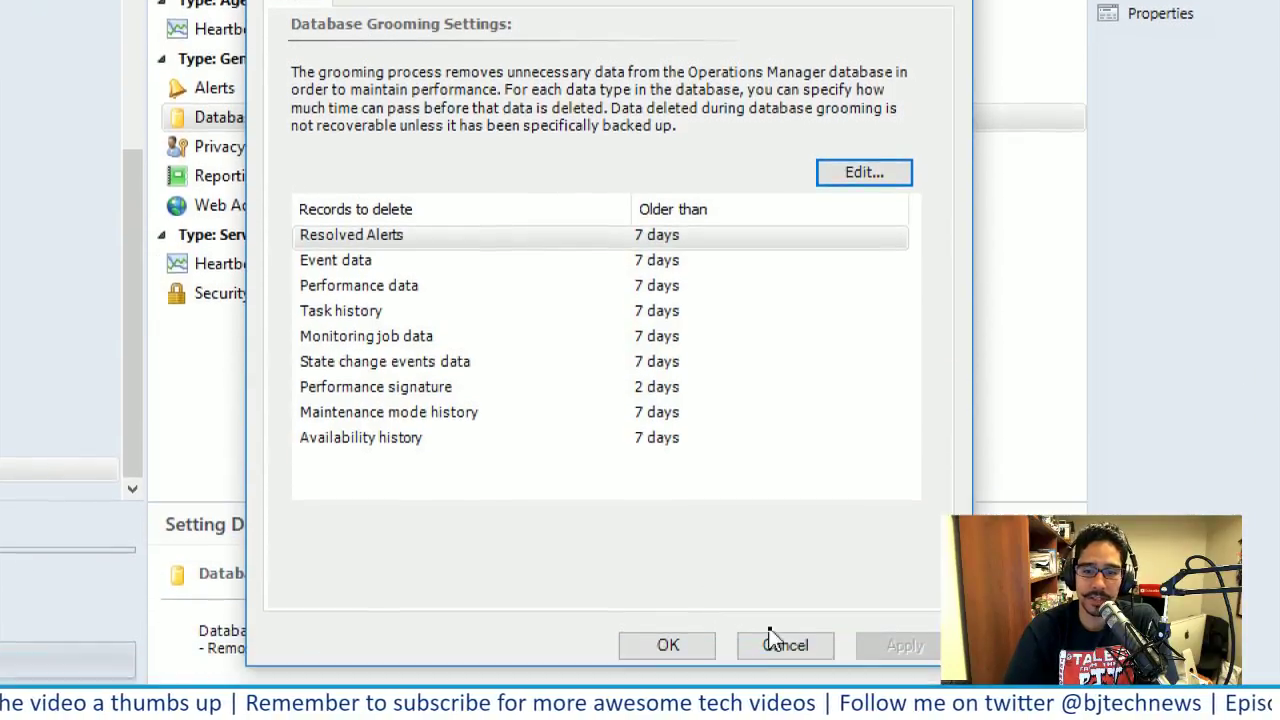
{"action": "left_click", "coordinate": [786, 678]}
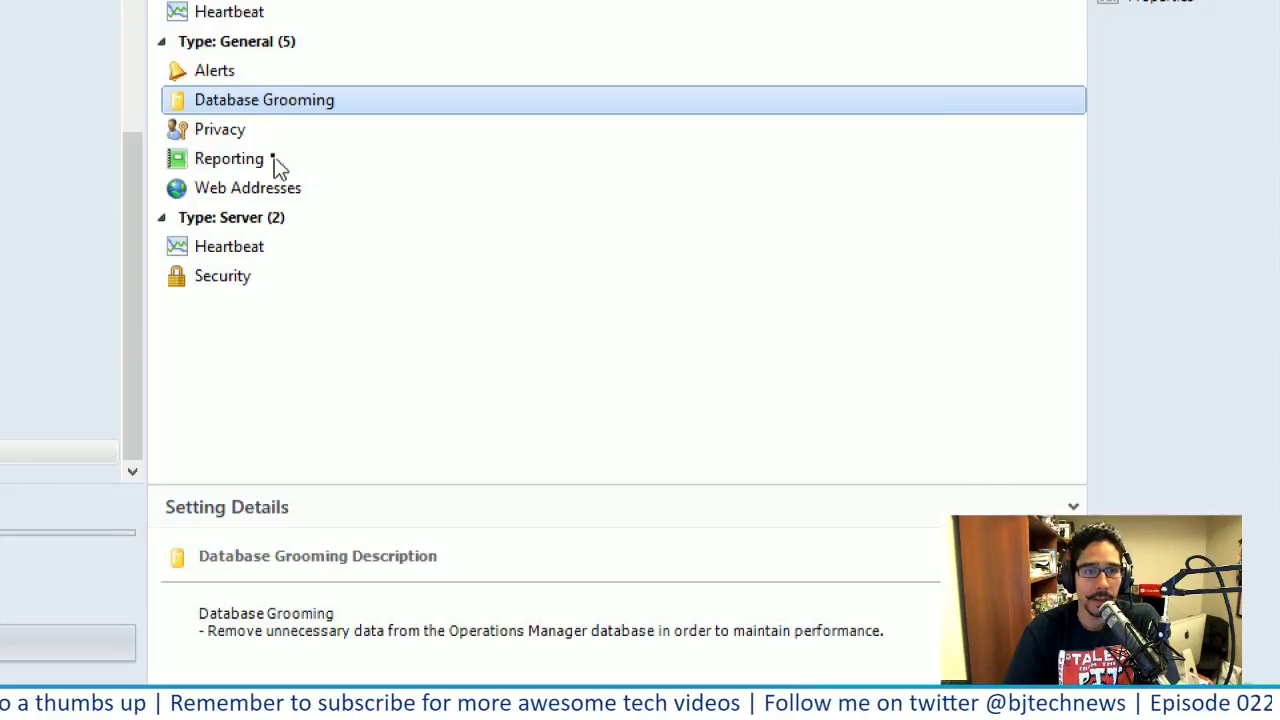
- Examine the Privacy properties for diagnostic and usage data, error reporting and error transmission, and cancel without changes
{"action": "right_click", "coordinate": [223, 133]}
{"action": "left_click", "coordinate": [282, 147]}
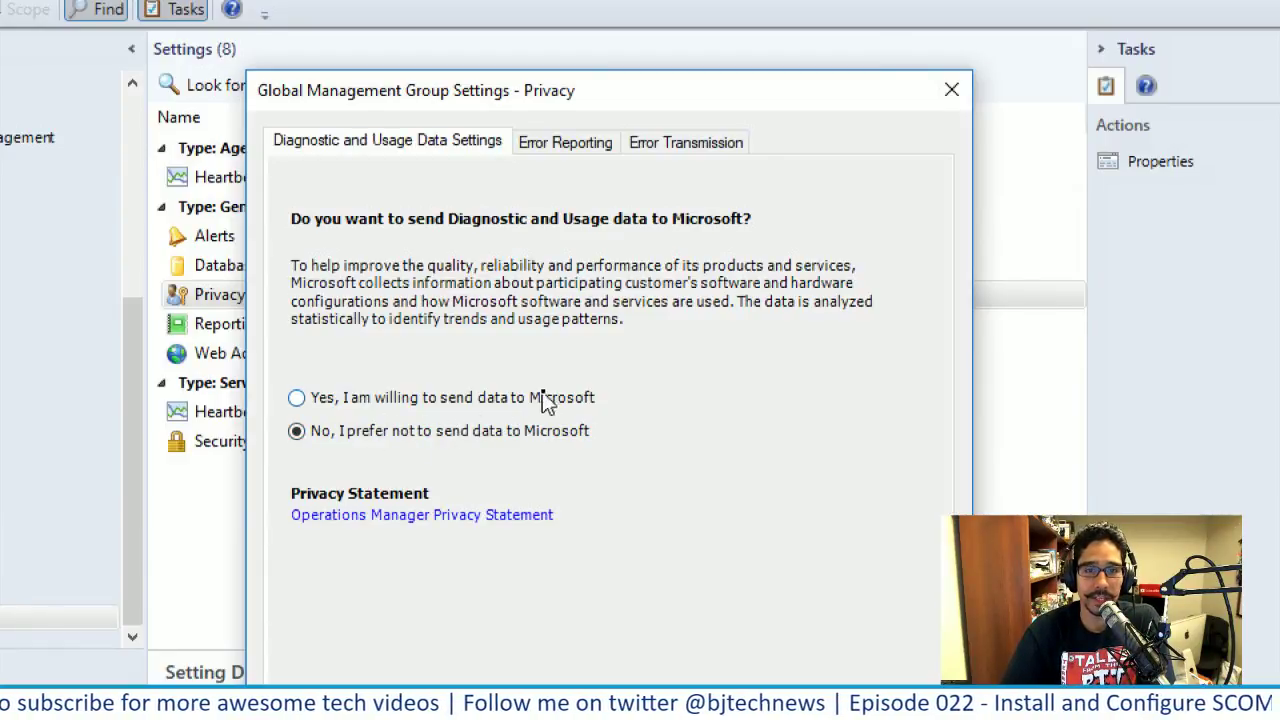
{"action": "left_click", "coordinate": [557, 141]}
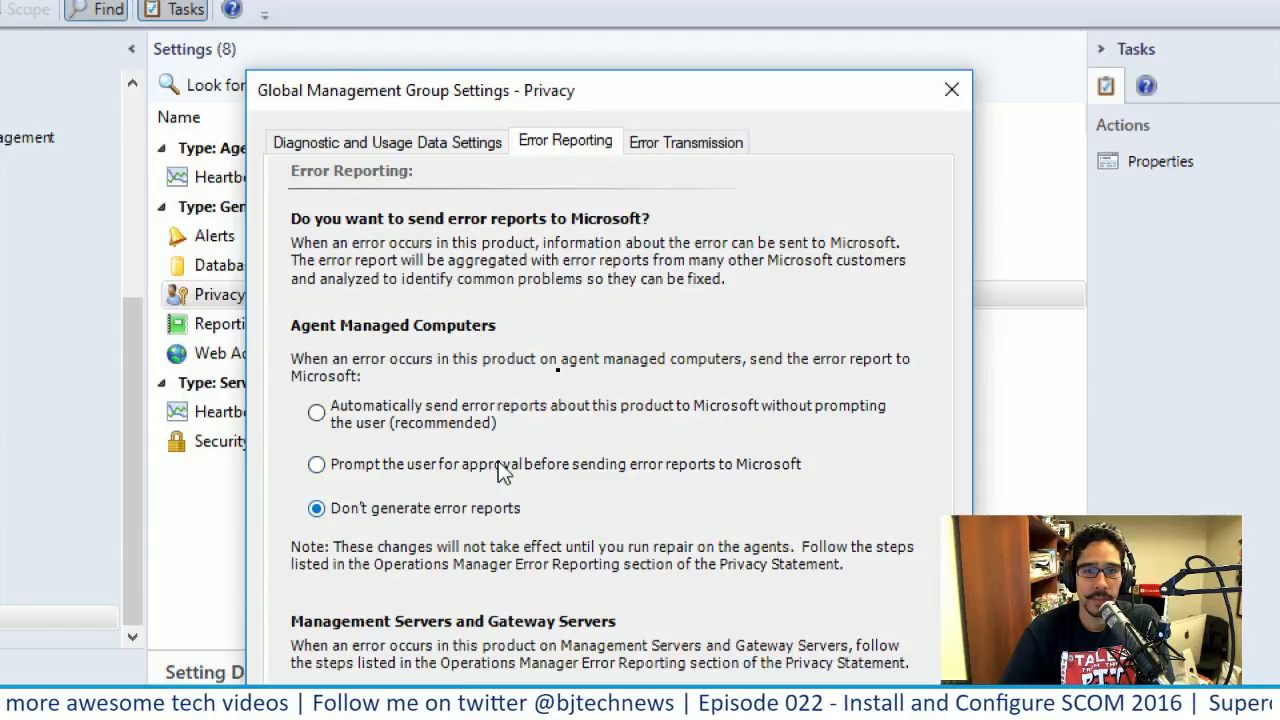
{"action": "left_click", "coordinate": [714, 143]}
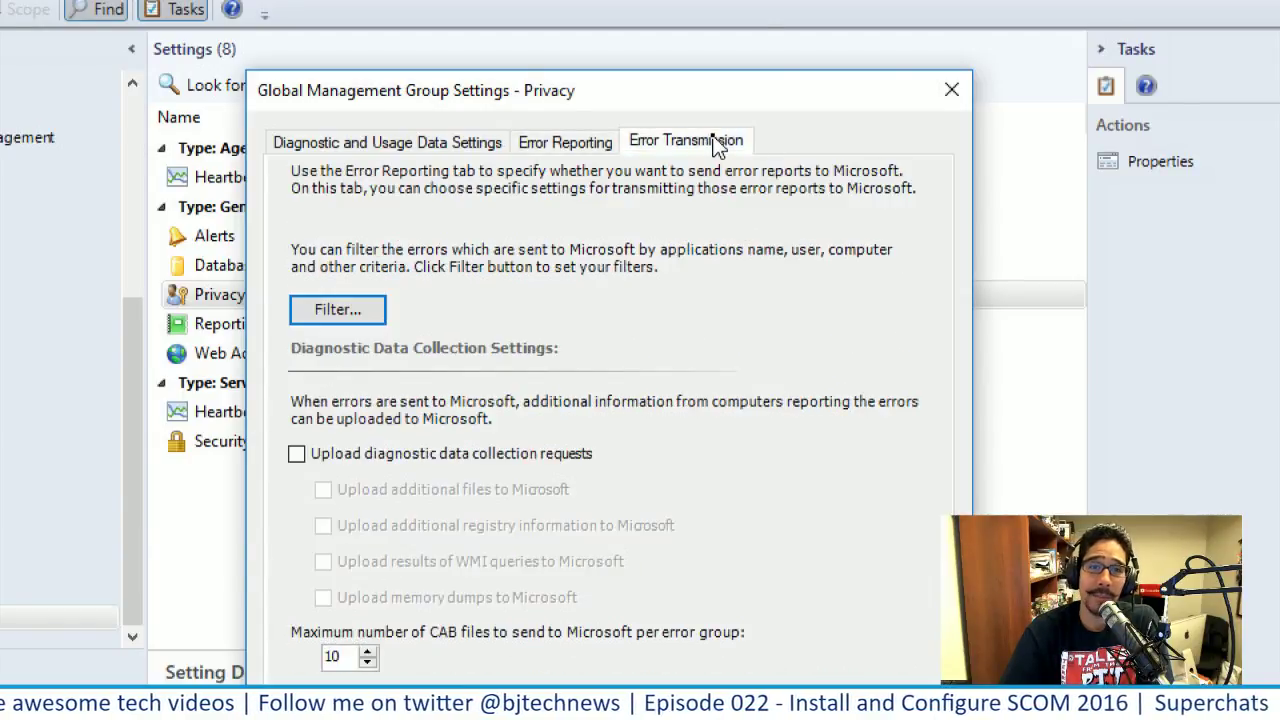
{"action": "left_click", "coordinate": [419, 140]}
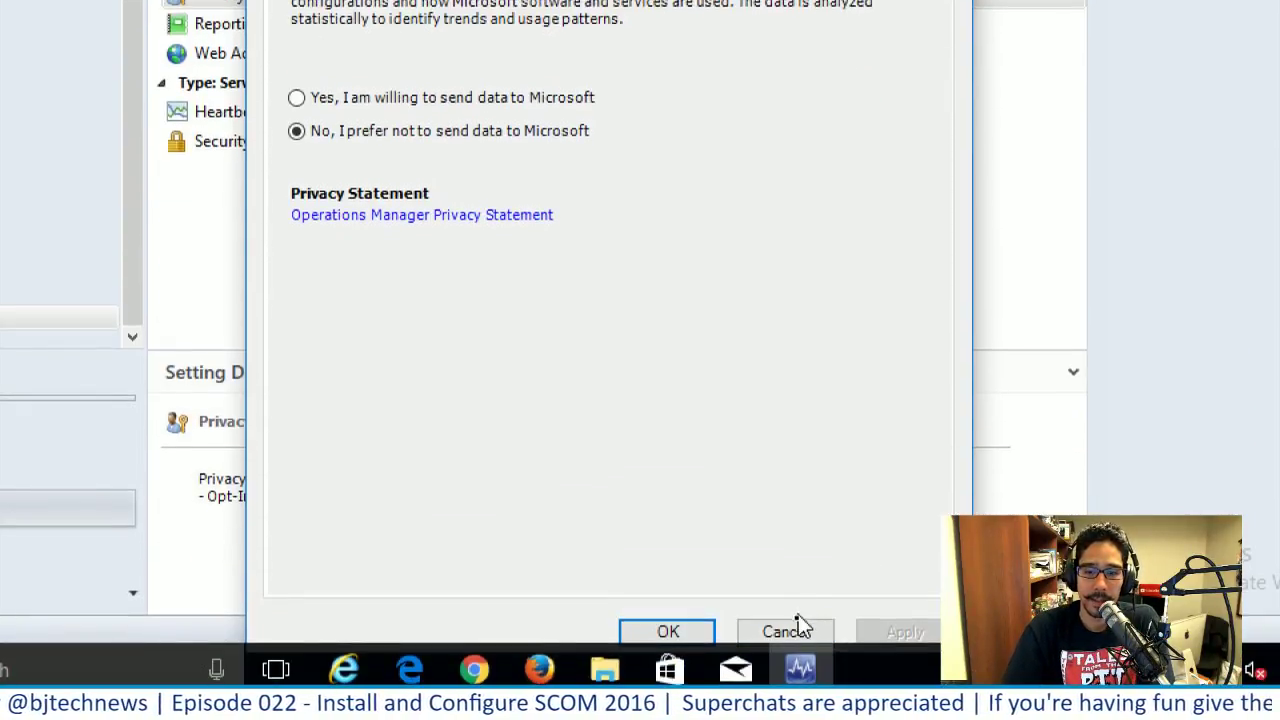
{"action": "left_click", "coordinate": [791, 626]}
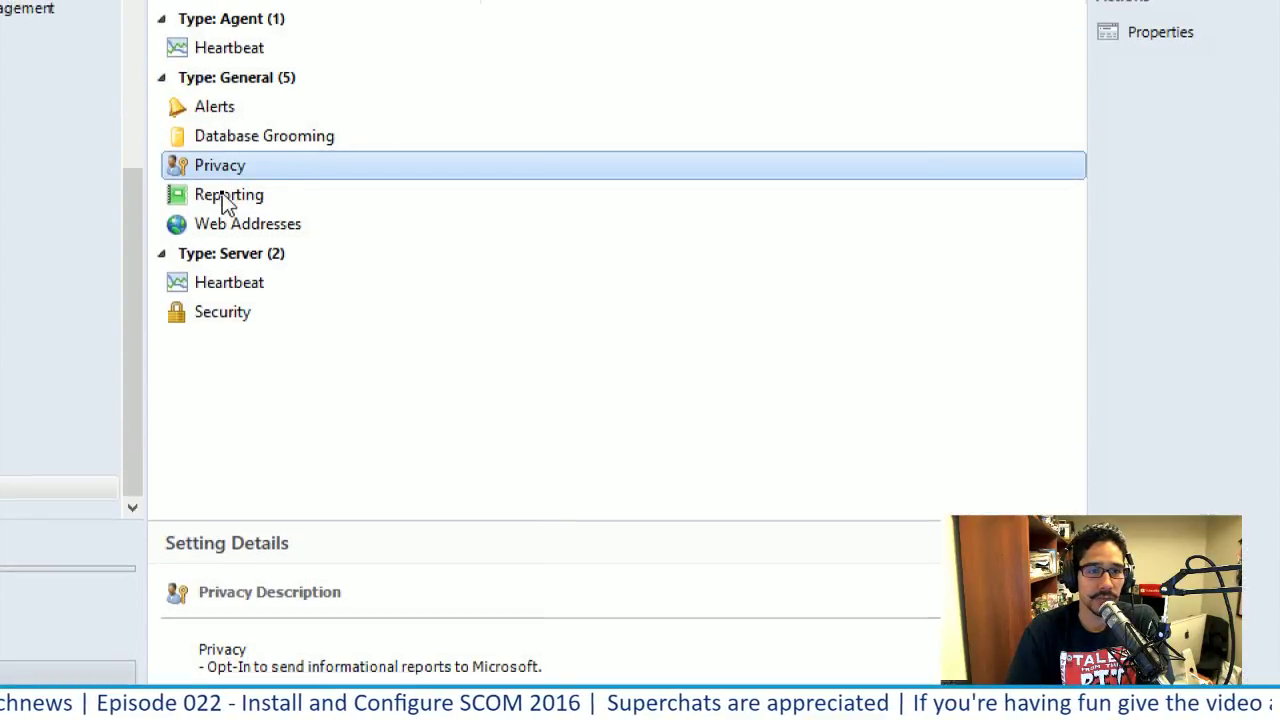
- View the reporting server URL in the Reporting setting's properties and close the dialog without changes
{"action": "right_click", "coordinate": [223, 194]}
{"action": "left_click", "coordinate": [292, 205]}
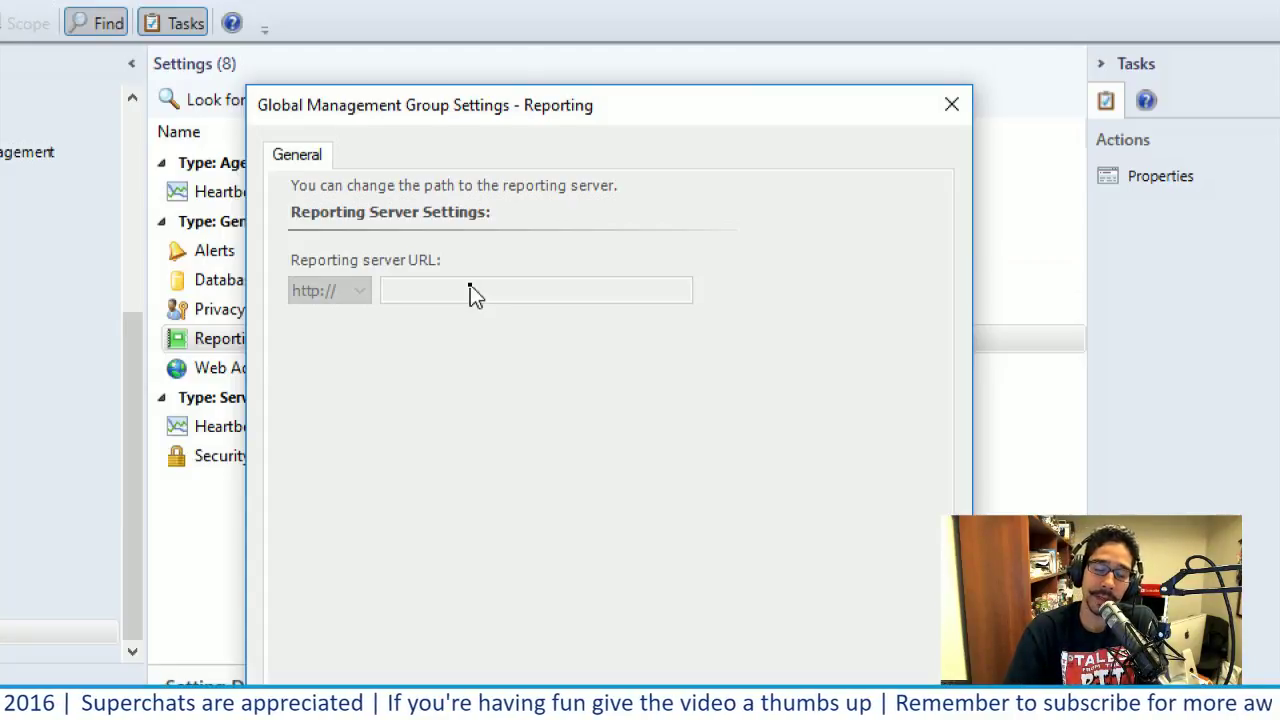
{"action": "left_click", "coordinate": [955, 107]}
- Open the properties of the Web Addresses setting and test the web console address BJ-SCOM.BTNHD.EDU/OperationsManager
{"action": "right_click", "coordinate": [253, 369]}
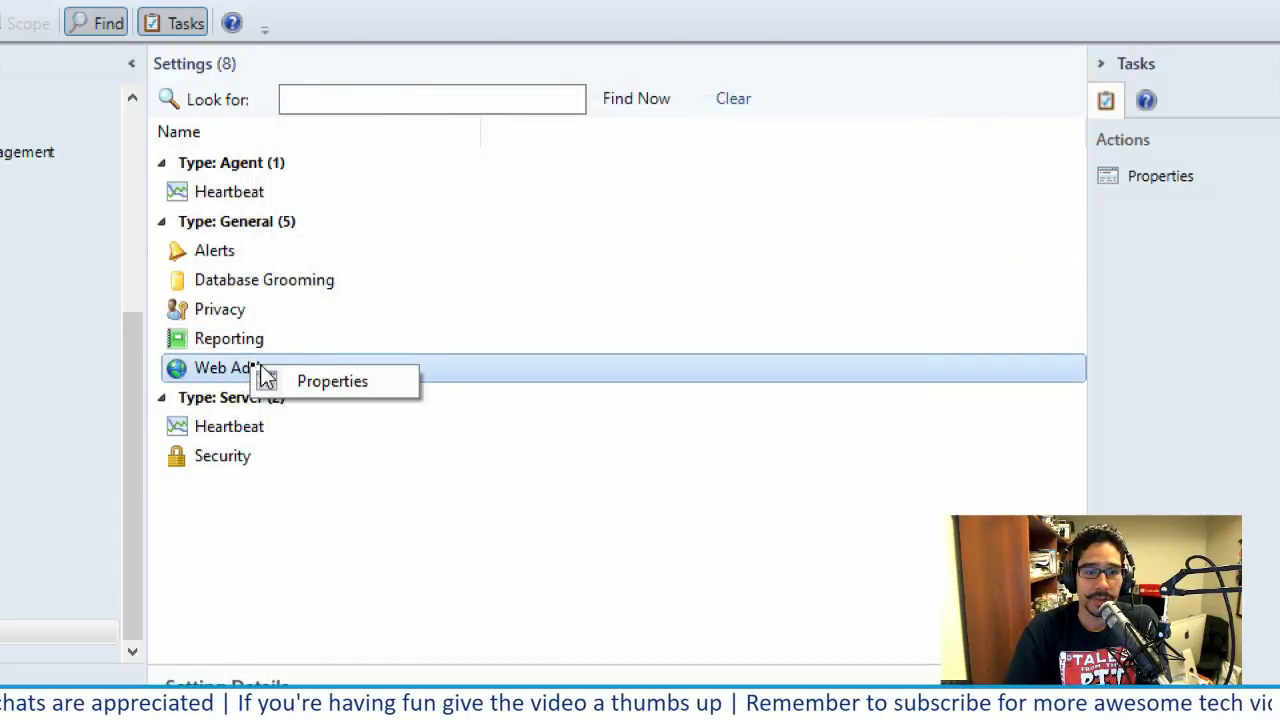
{"action": "left_click", "coordinate": [329, 381]}
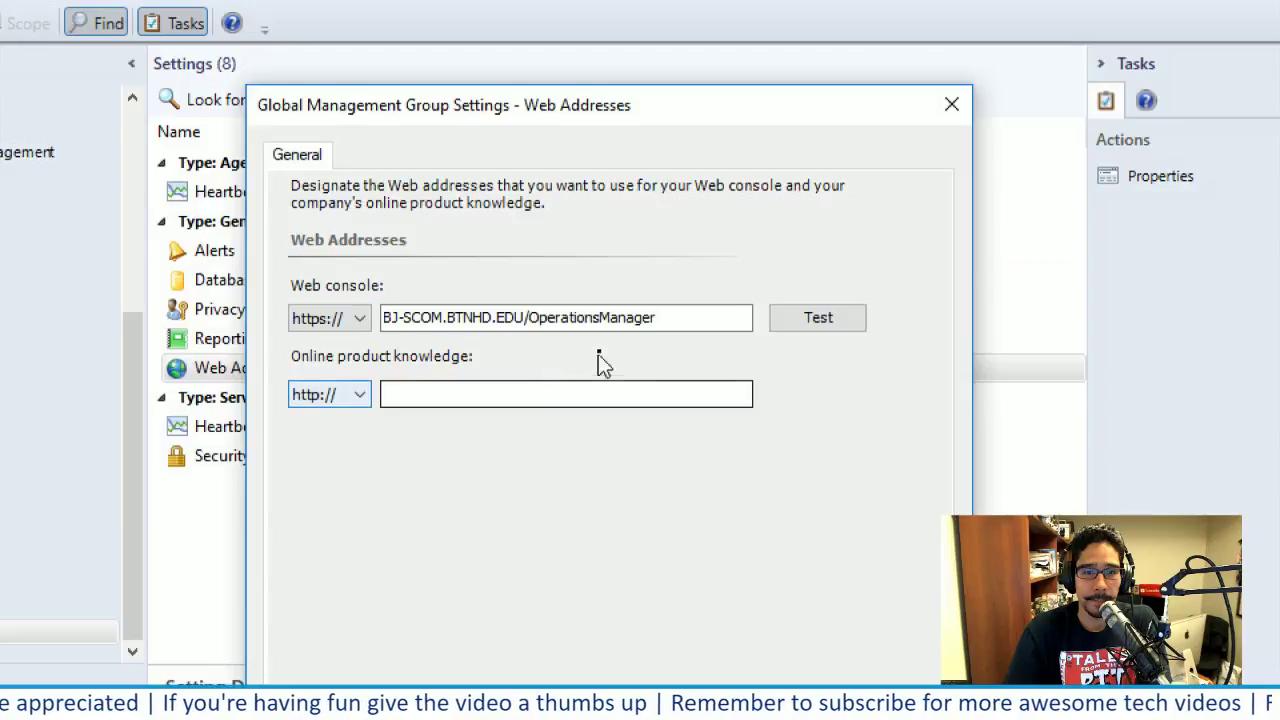
{"action": "left_click_drag", "start_coordinate": [714, 317], "coordinate": [373, 318]}
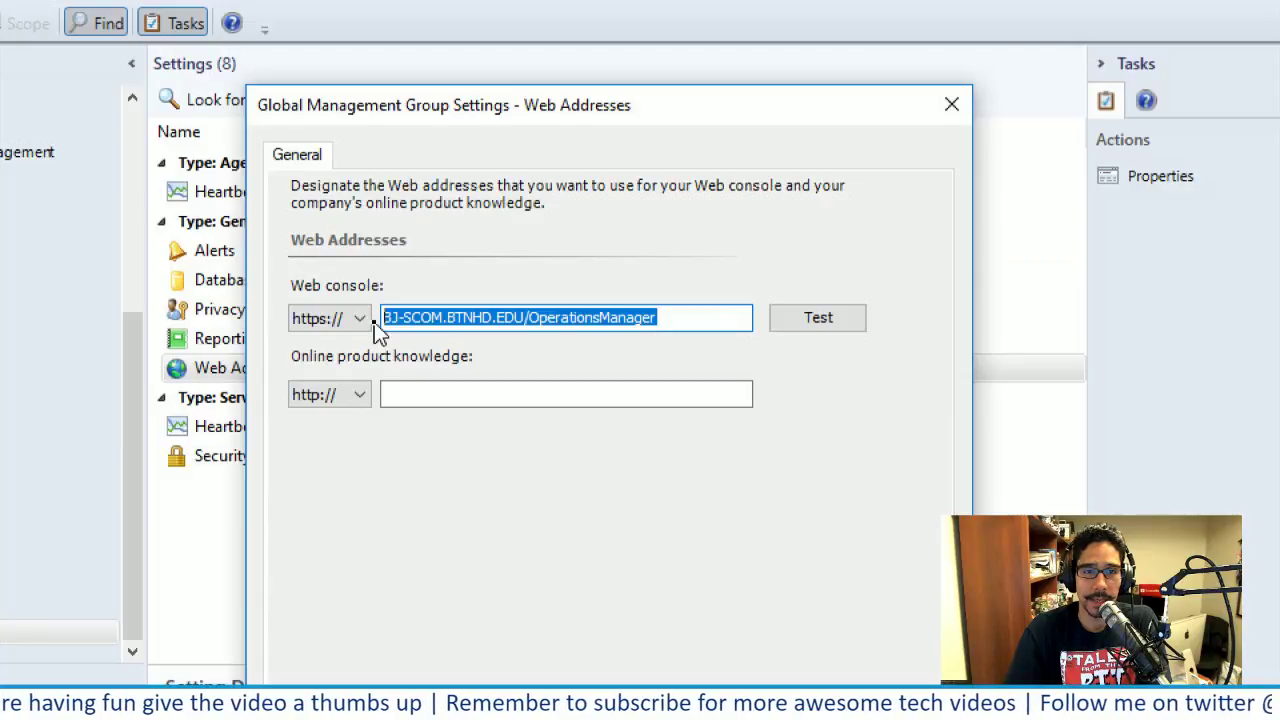
{"action": "left_click", "coordinate": [826, 318]}
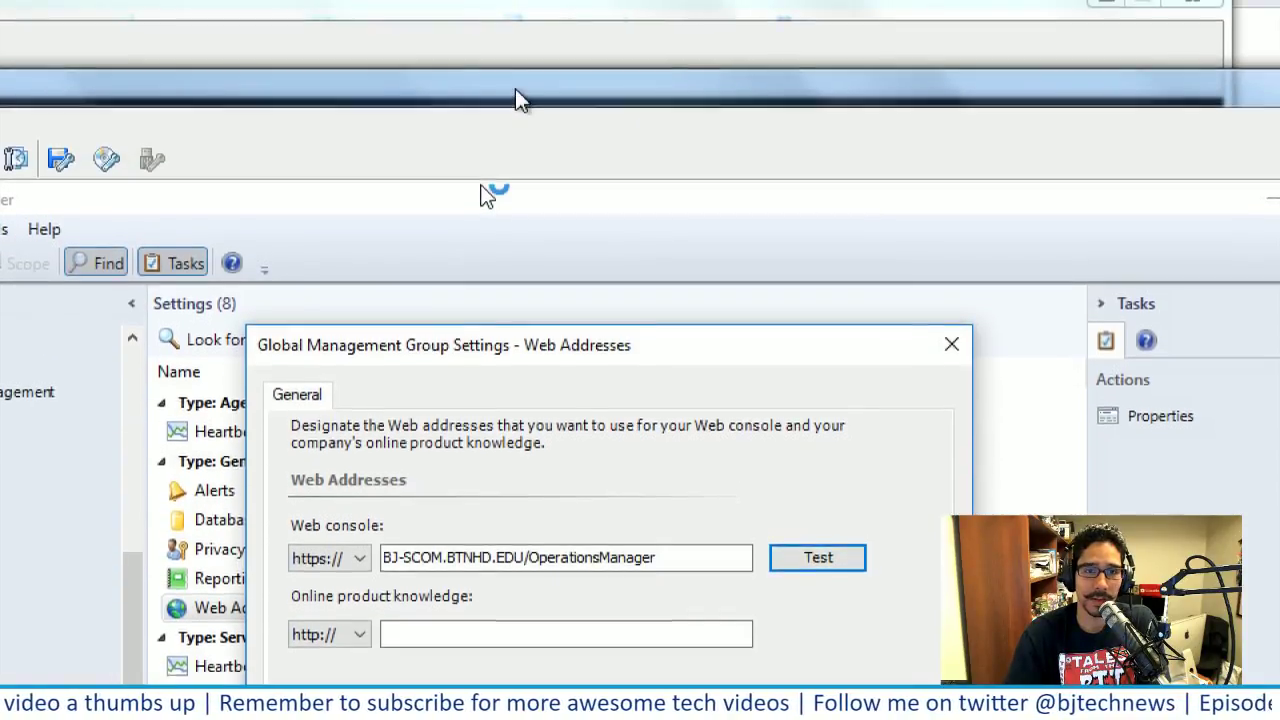
- Decline resetting the bj-win7sp1v2 virtual machine and log in to the Operations Manager web console with the prefilled credentials
{"action": "key", "text": "ctrl+r"}
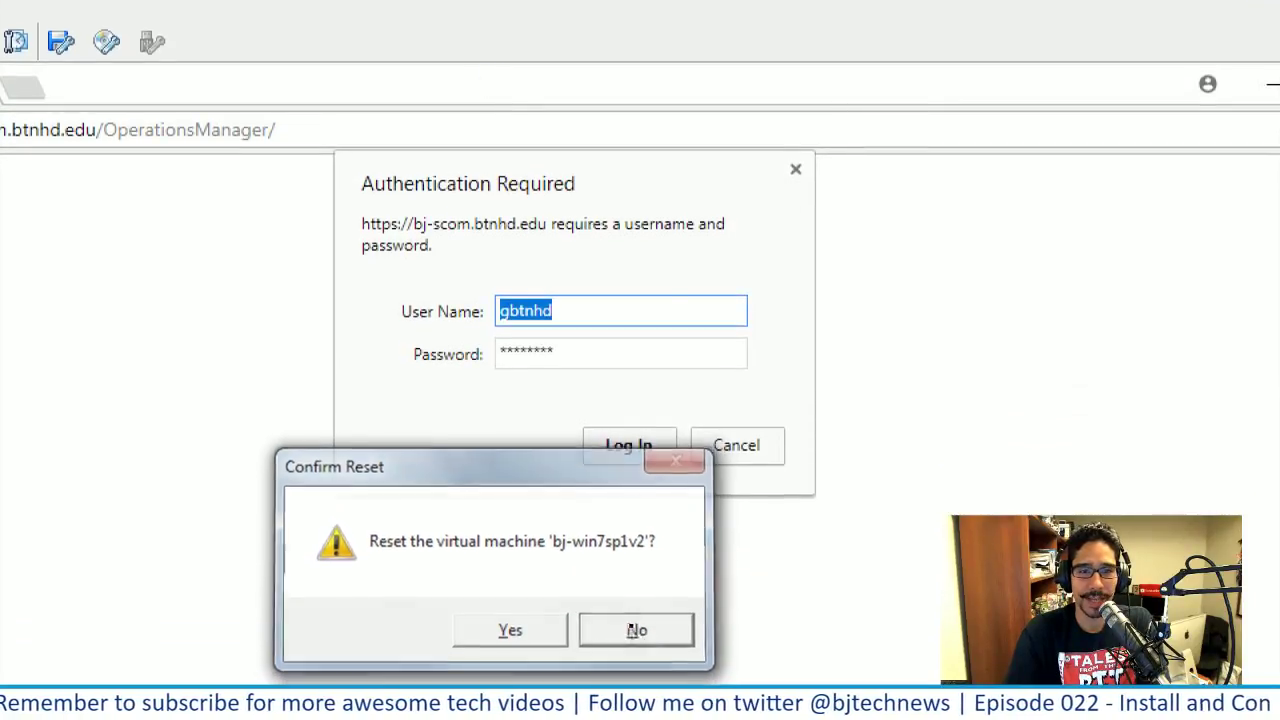
{"action": "left_click", "coordinate": [631, 626]}
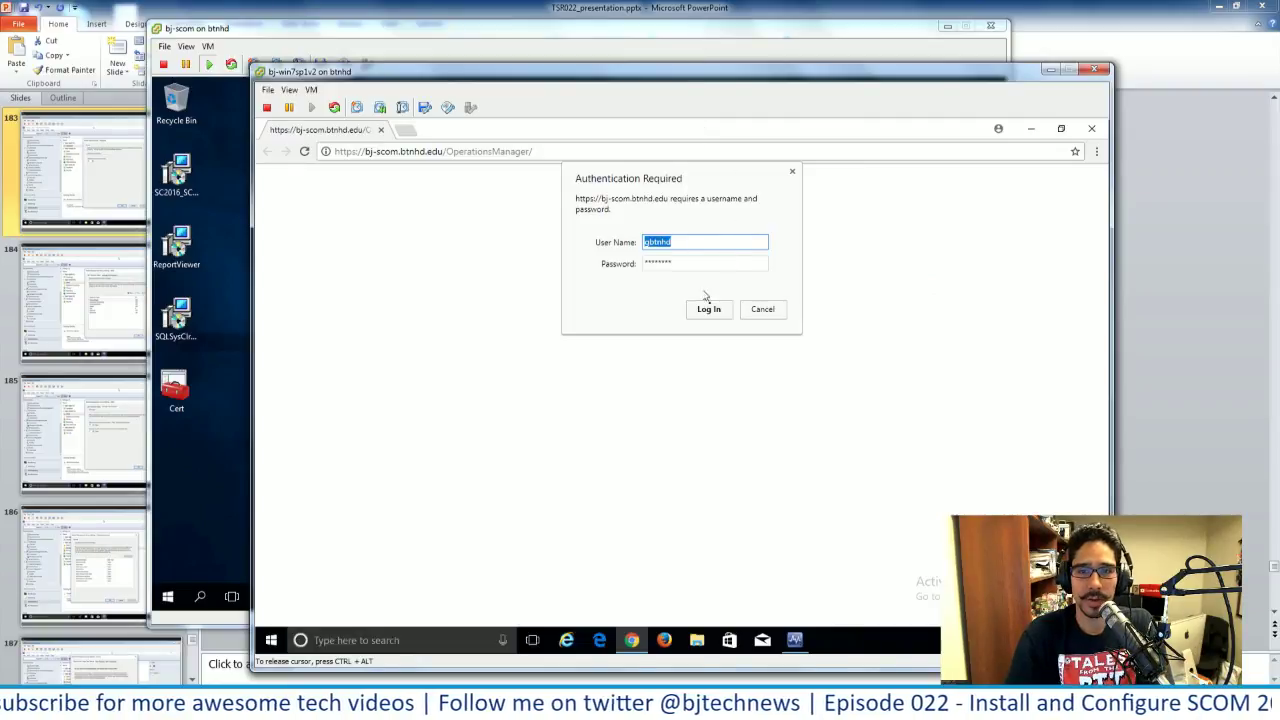
{"action": "left_click", "coordinate": [711, 311]}
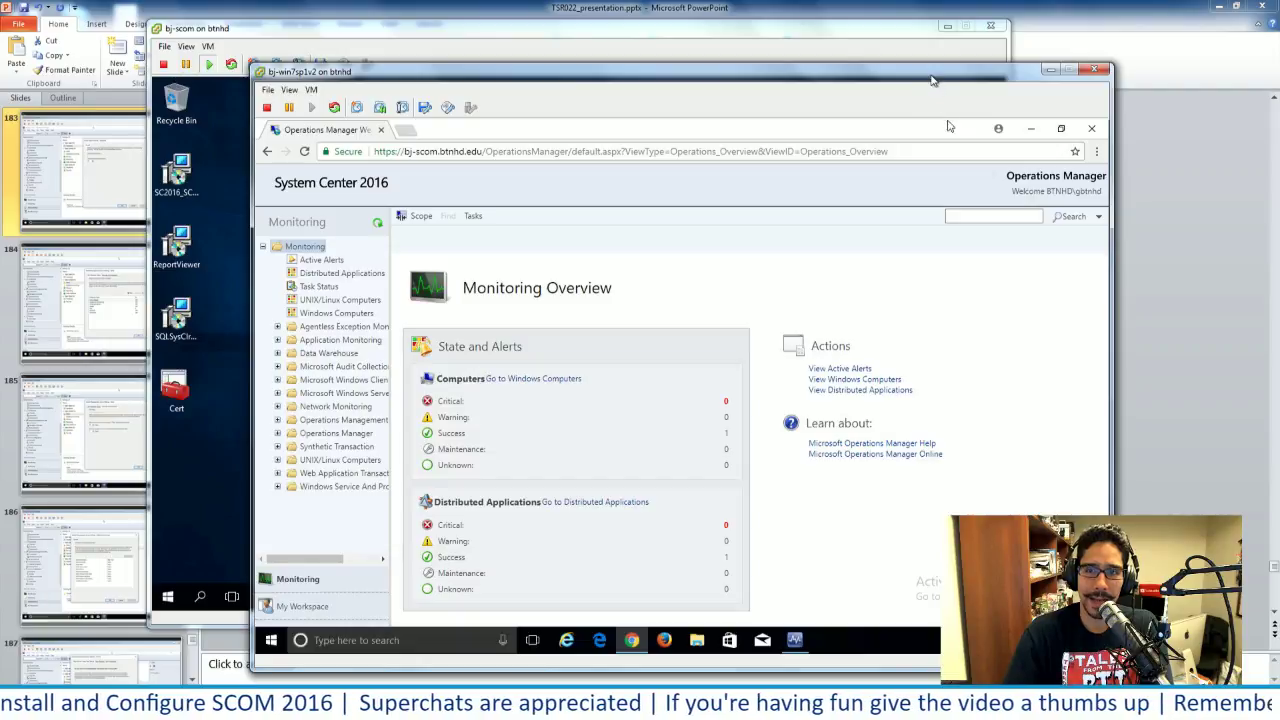
- Decline the repeated virtual machine reset, leave the web console and close the Web Addresses properties without changes
{"action": "key", "text": "ctrl+r"}
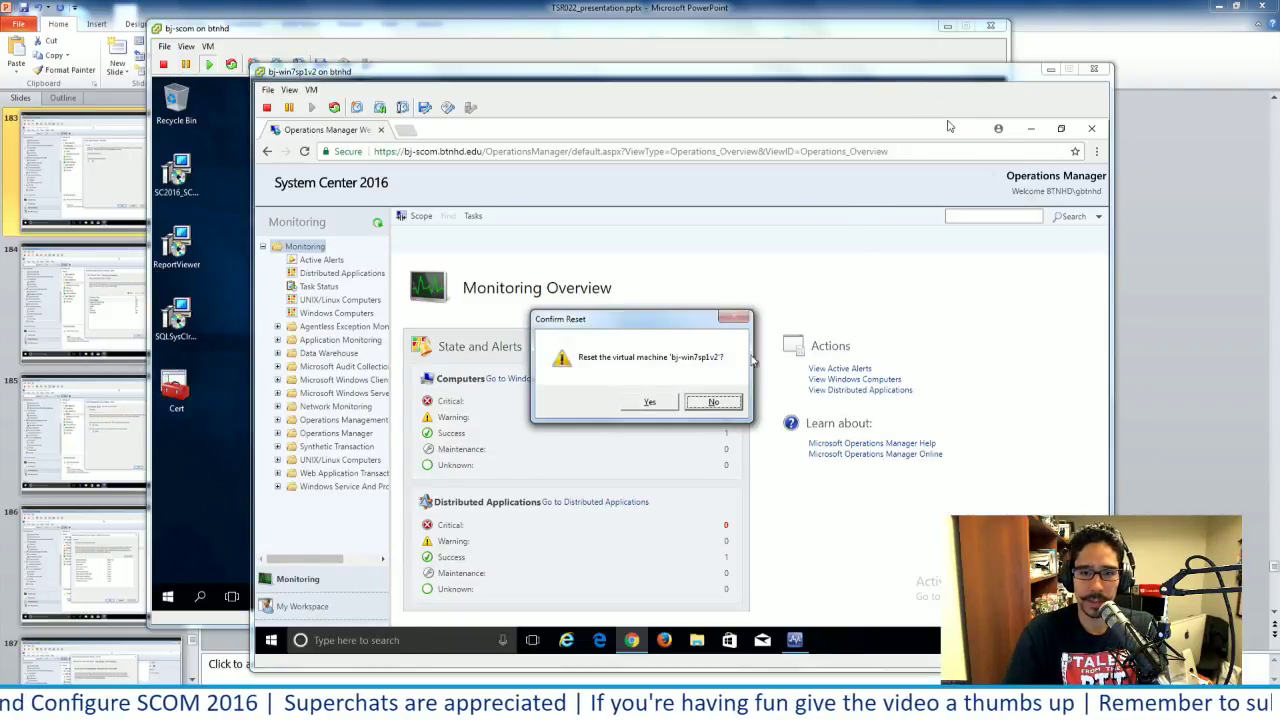
{"action": "left_click", "coordinate": [714, 402]}
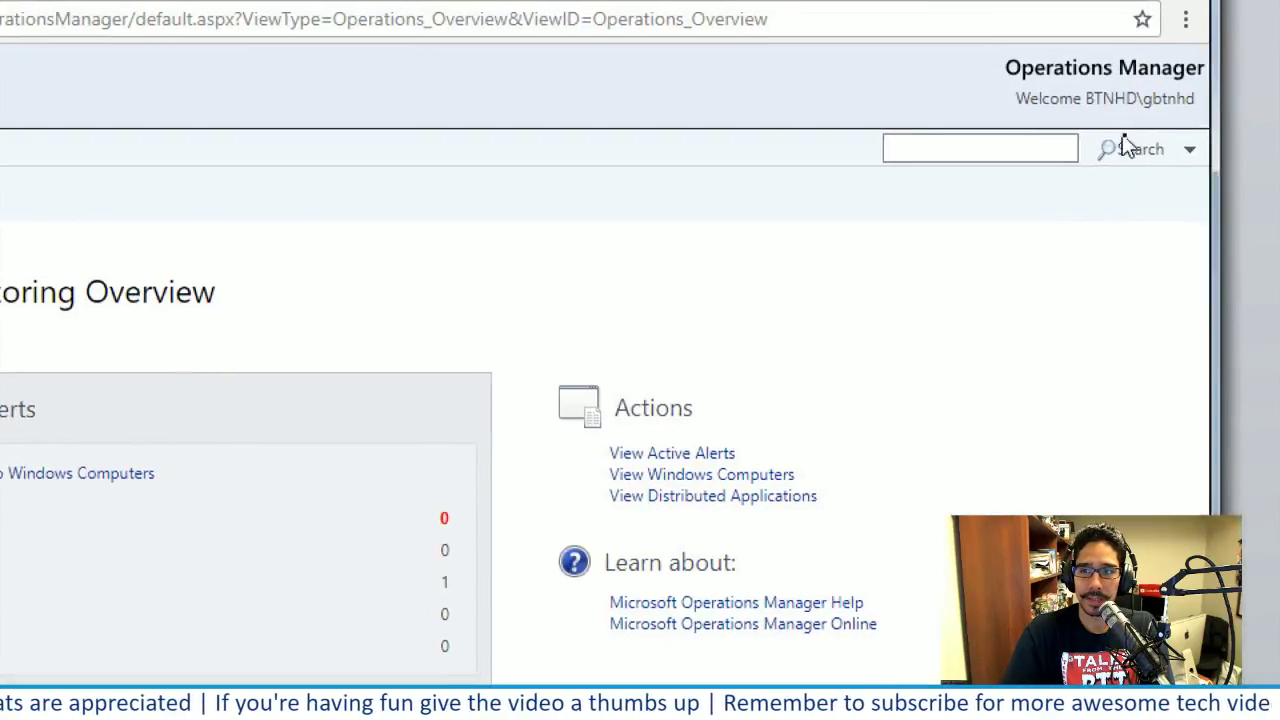
{"action": "left_click", "coordinate": [1119, 10]}
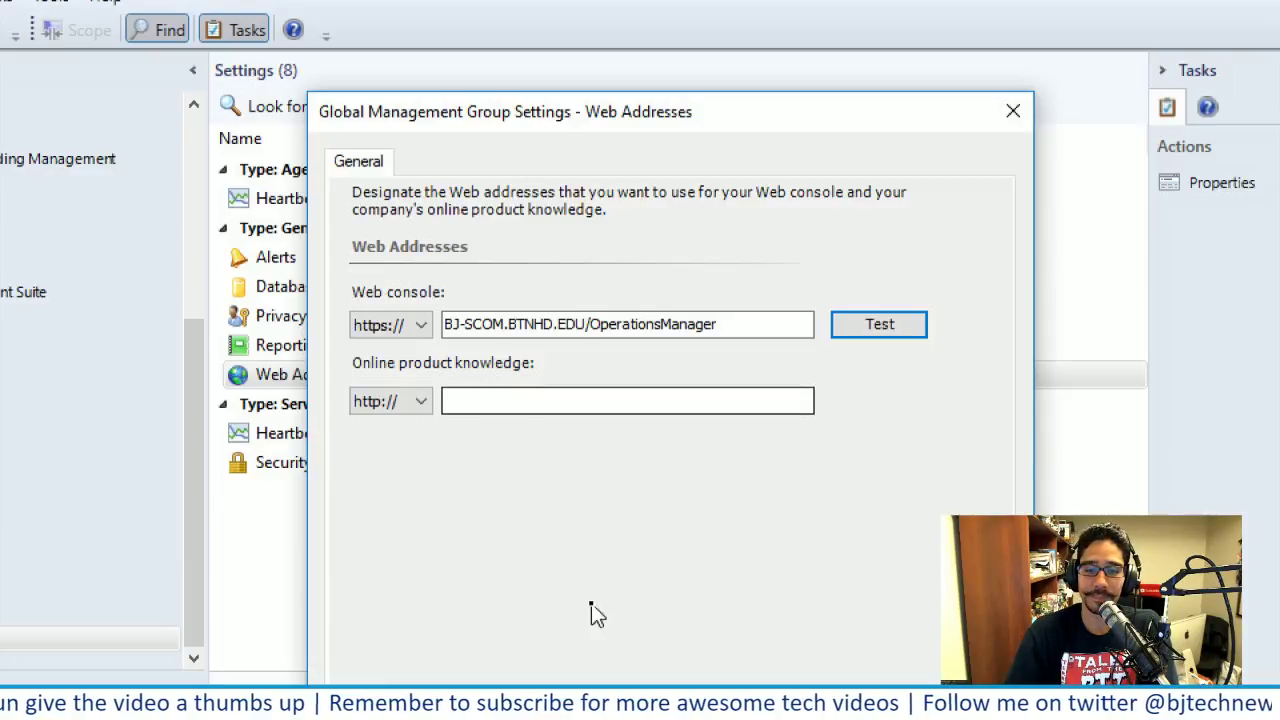
{"action": "left_click", "coordinate": [846, 719]}
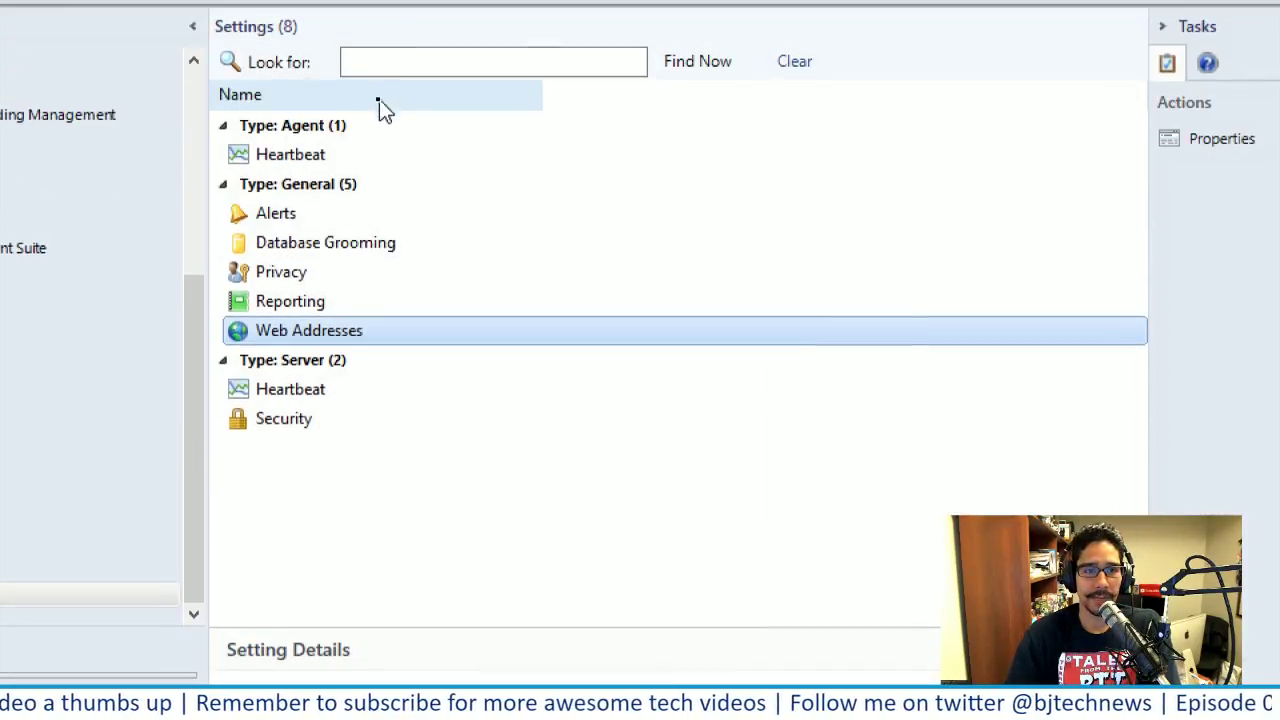
- View the missed heartbeats allowance in the server Heartbeat setting's properties and close the dialog without changes
{"action": "right_click", "coordinate": [299, 390]}
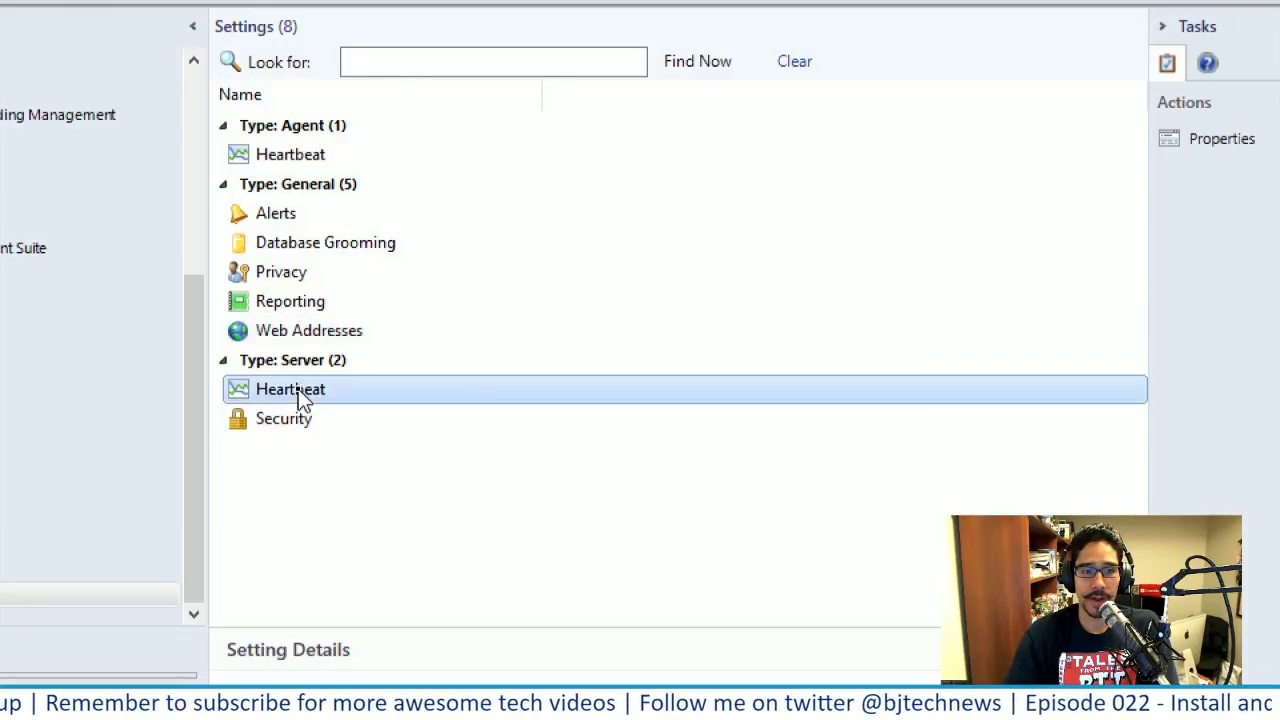
{"action": "left_click", "coordinate": [355, 409]}
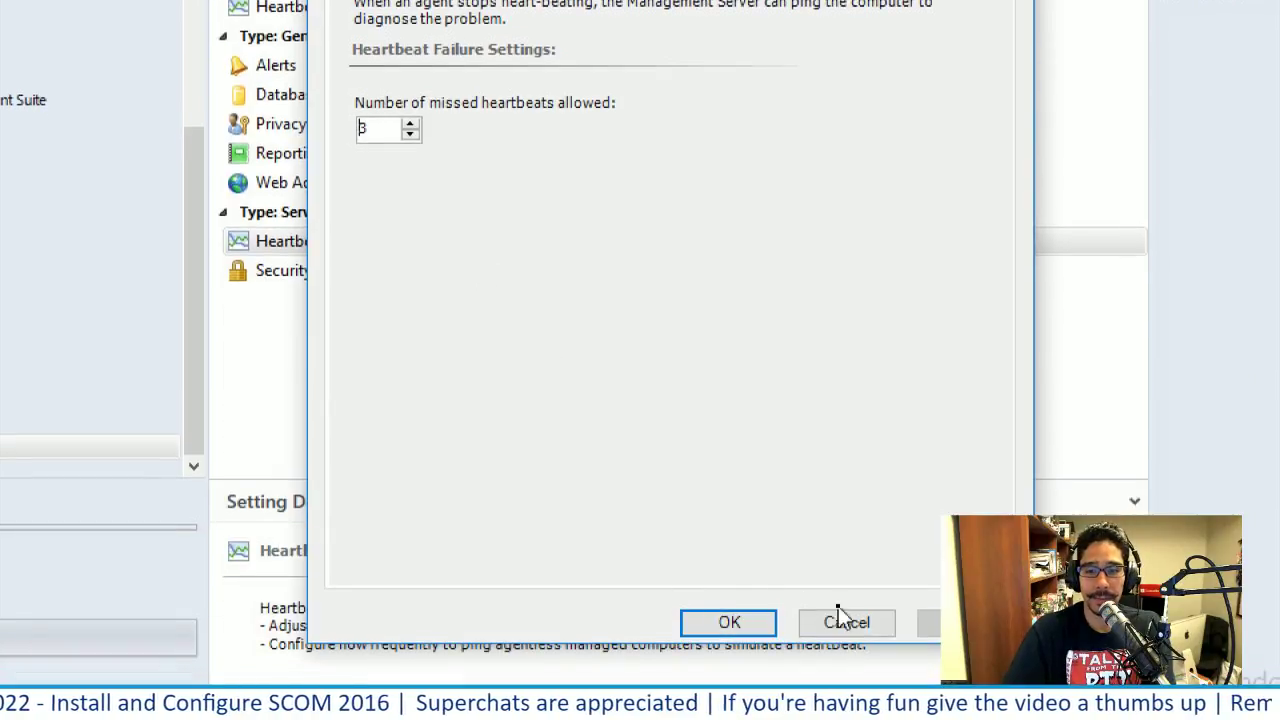
{"action": "left_click", "coordinate": [846, 622]}
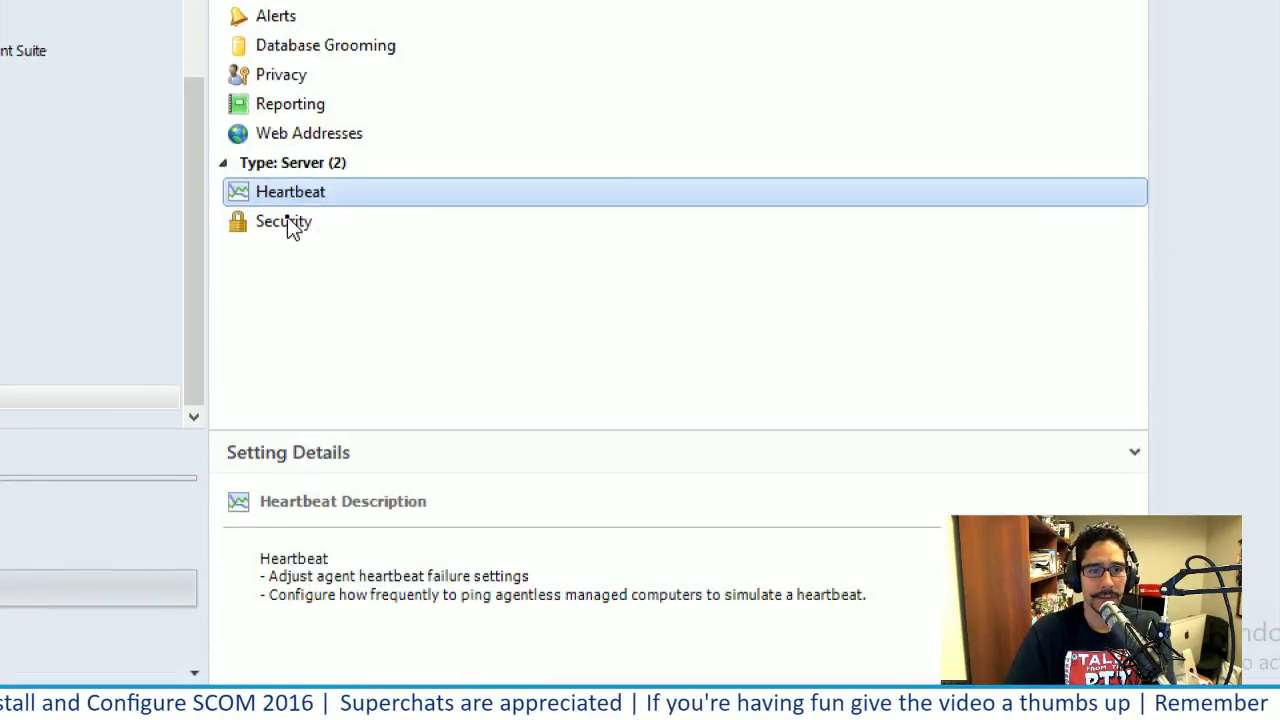
- View the manual agent installation options in the server Security setting's properties and close the dialog without changes
{"action": "left_click", "coordinate": [290, 220]}
{"action": "right_click", "coordinate": [290, 220]}
{"action": "left_click", "coordinate": [354, 233]}
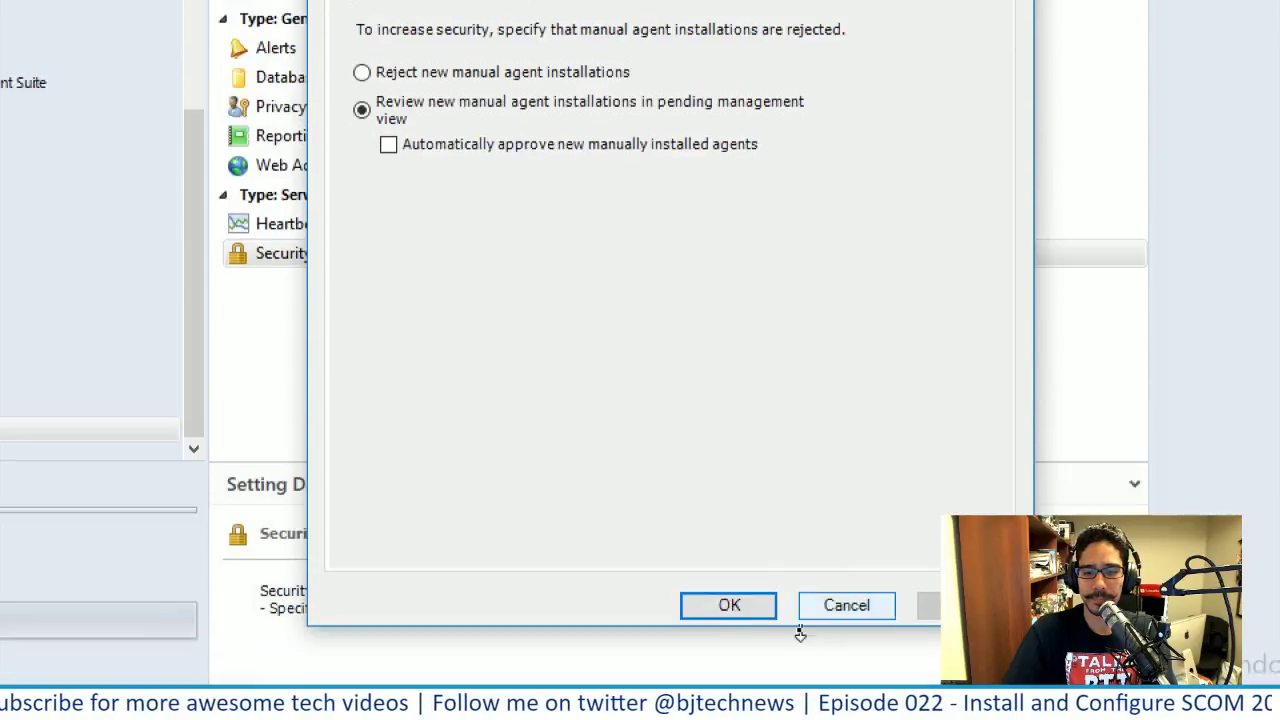
{"action": "left_click", "coordinate": [838, 601]}
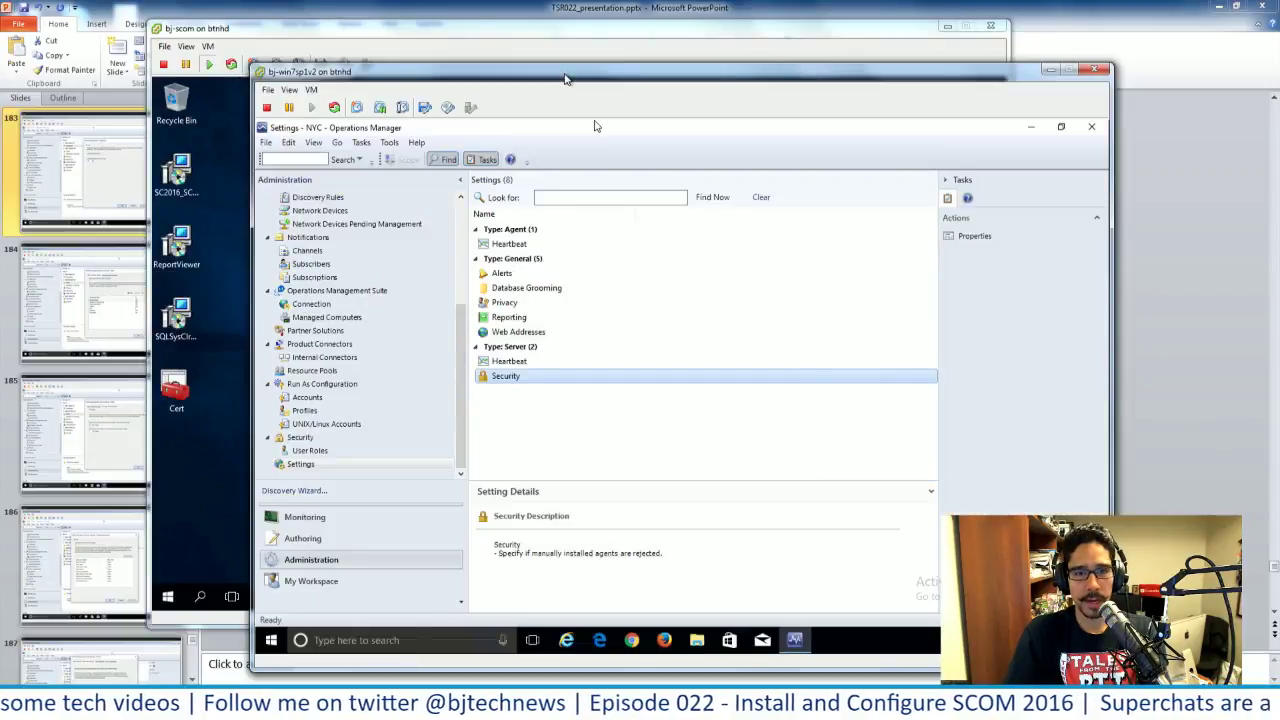
- Close the Operations Manager console on the bj-win7sp1v2 client, relaunch it and maximize its window
{"action": "double_click", "coordinate": [731, 128]}
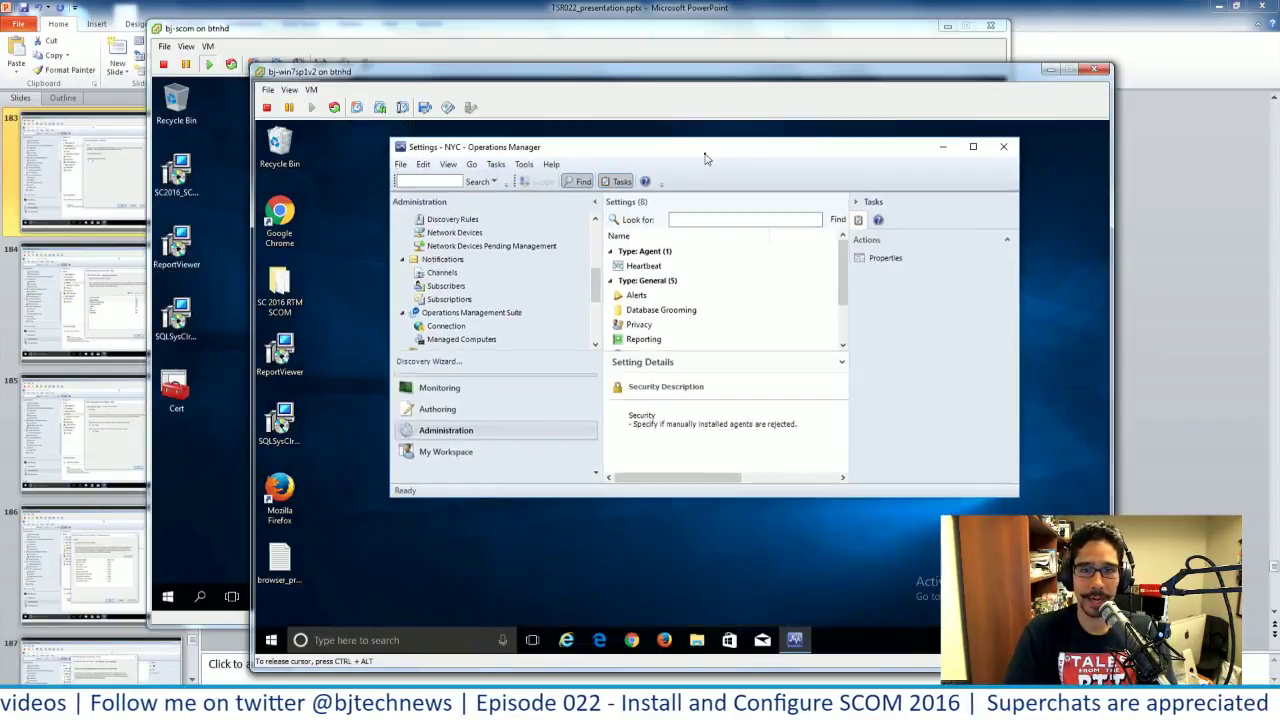
{"action": "left_click", "coordinate": [1003, 150]}
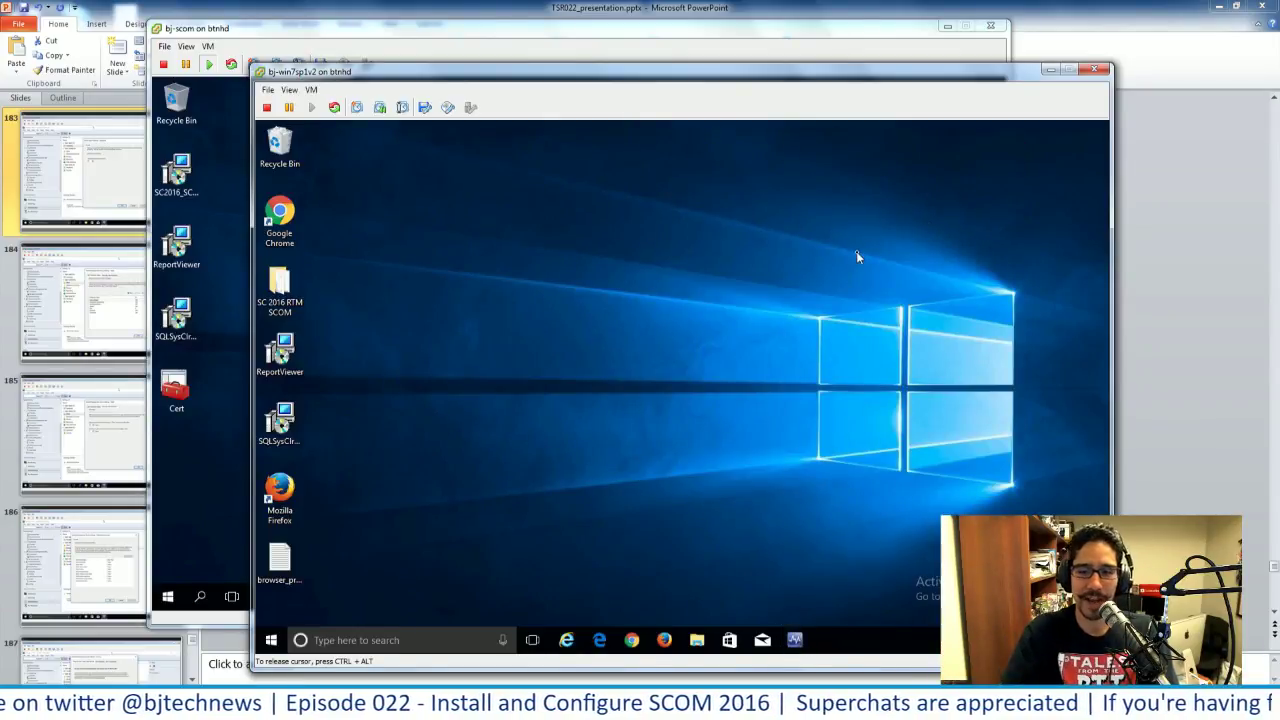
{"action": "left_click", "coordinate": [795, 640]}
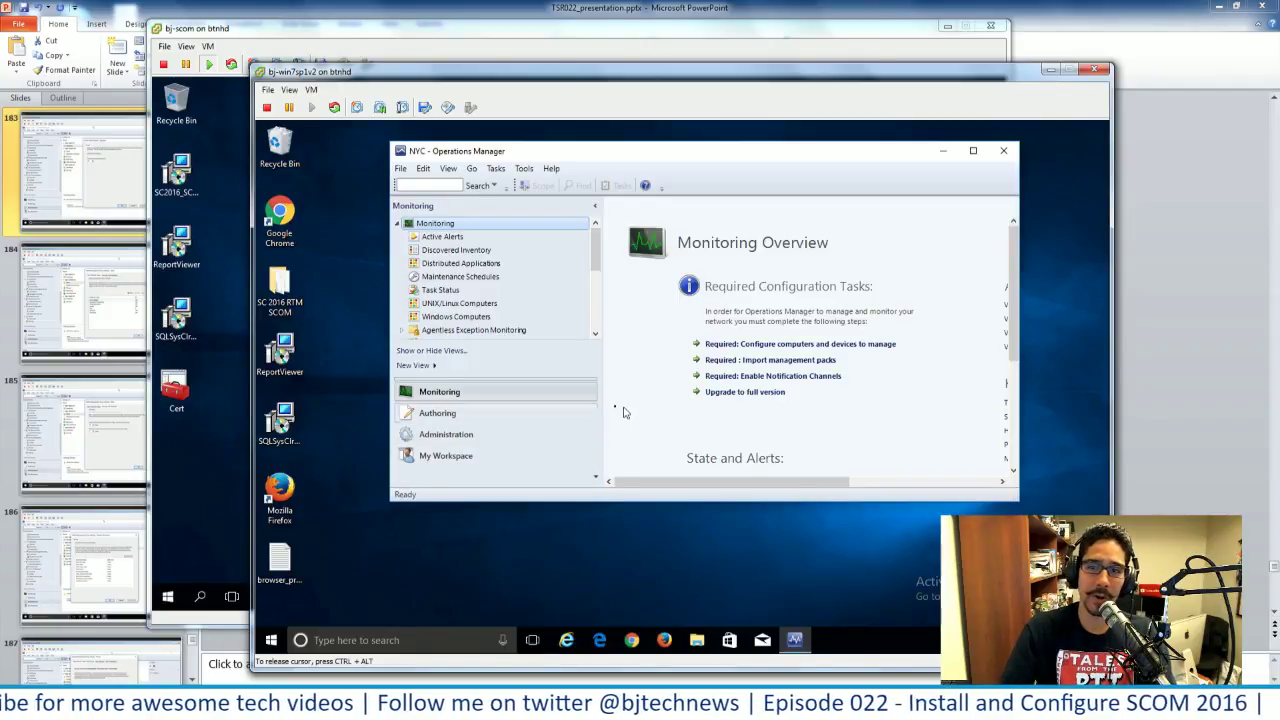
{"action": "left_click", "coordinate": [973, 152]}
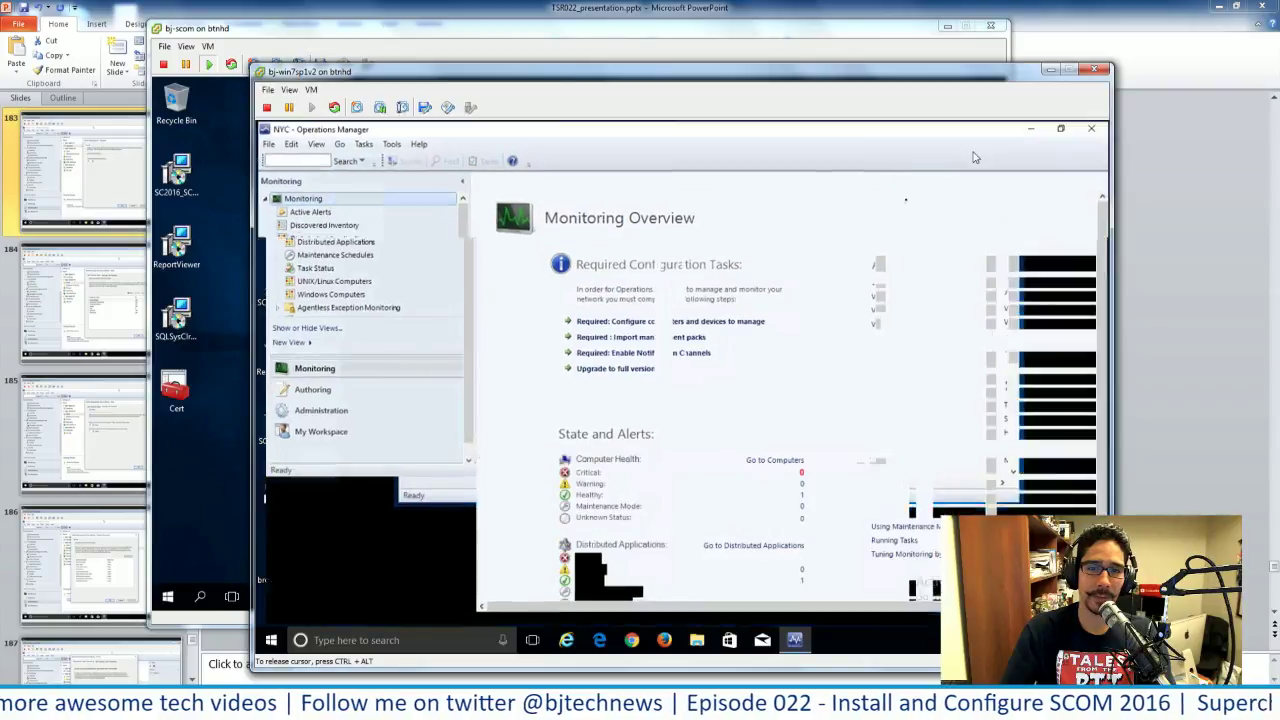